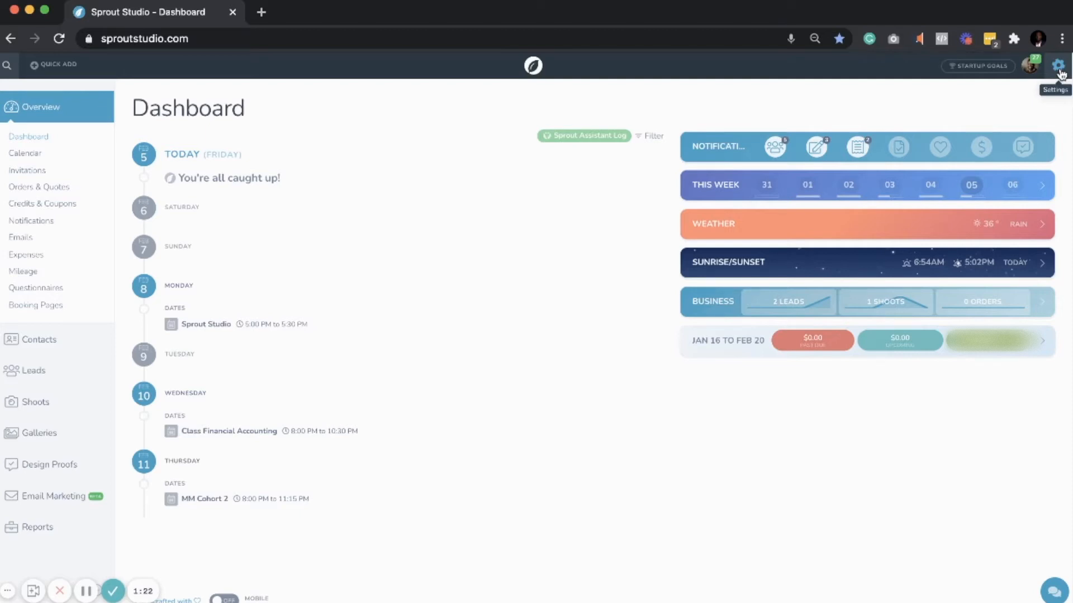
- Create a new price list in the pricing settings and name it "New Prices 2021"
left_click(1059, 67)
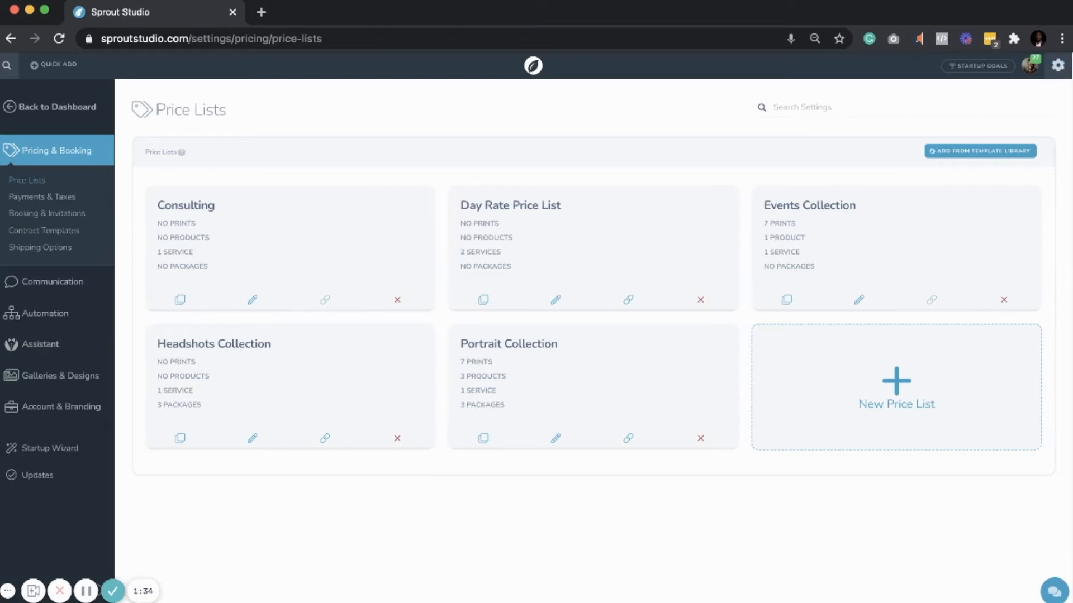
left_click(888, 395)
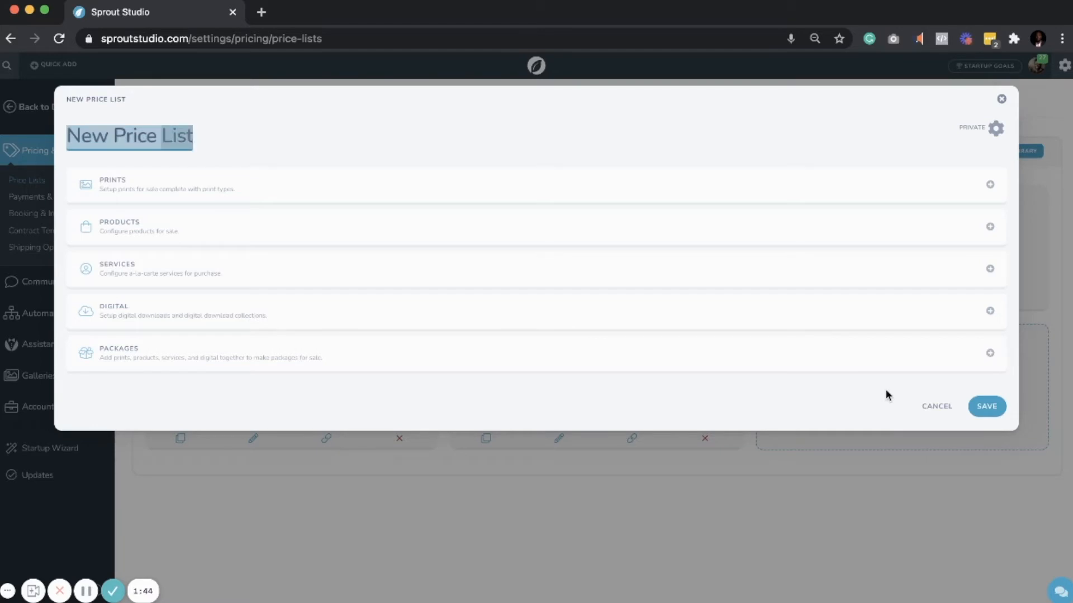
key("shift+Left")
type("s")
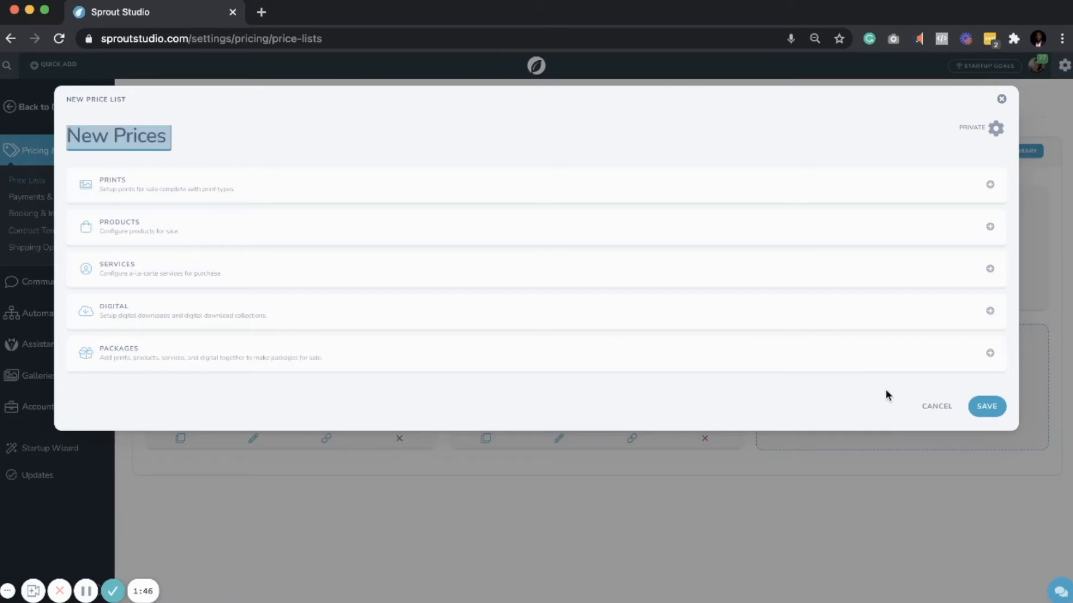
type(" 2021")
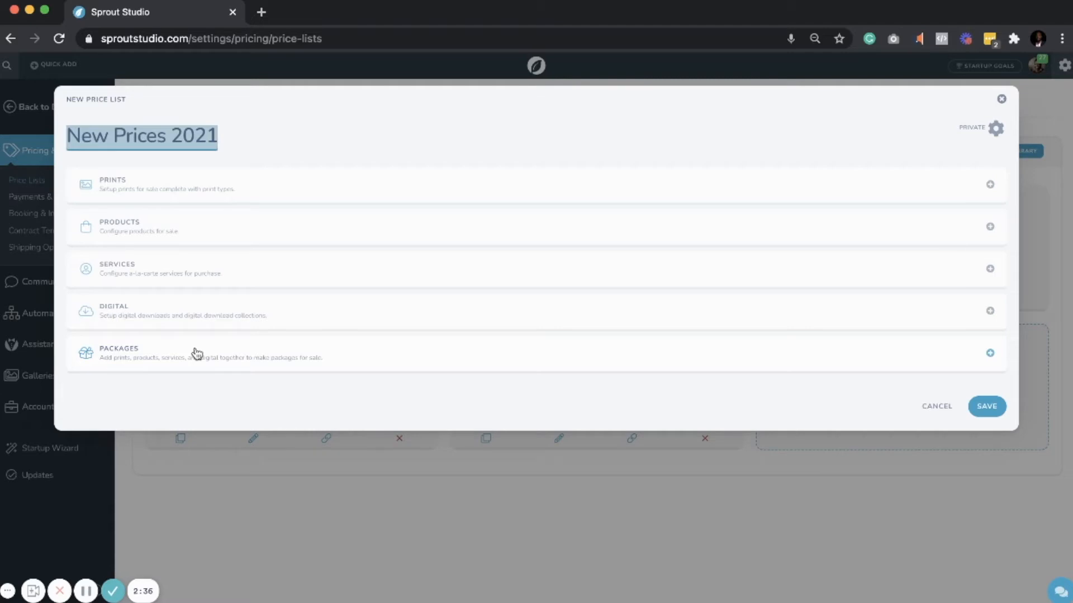
- Add a new service to the price list named "Session Fee" with a price of $200
left_click(255, 284)
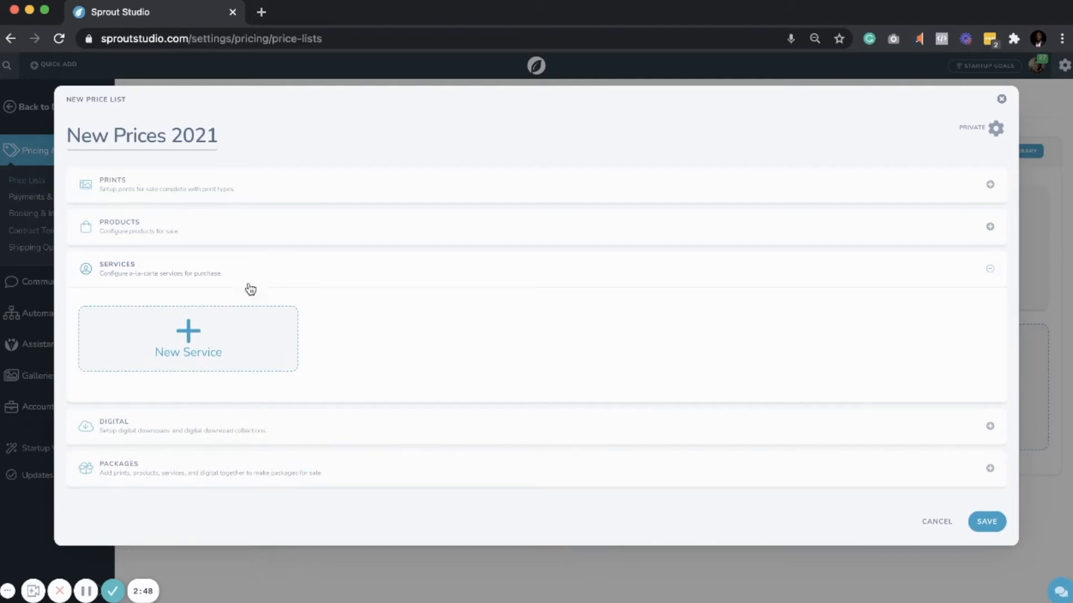
left_click(228, 317)
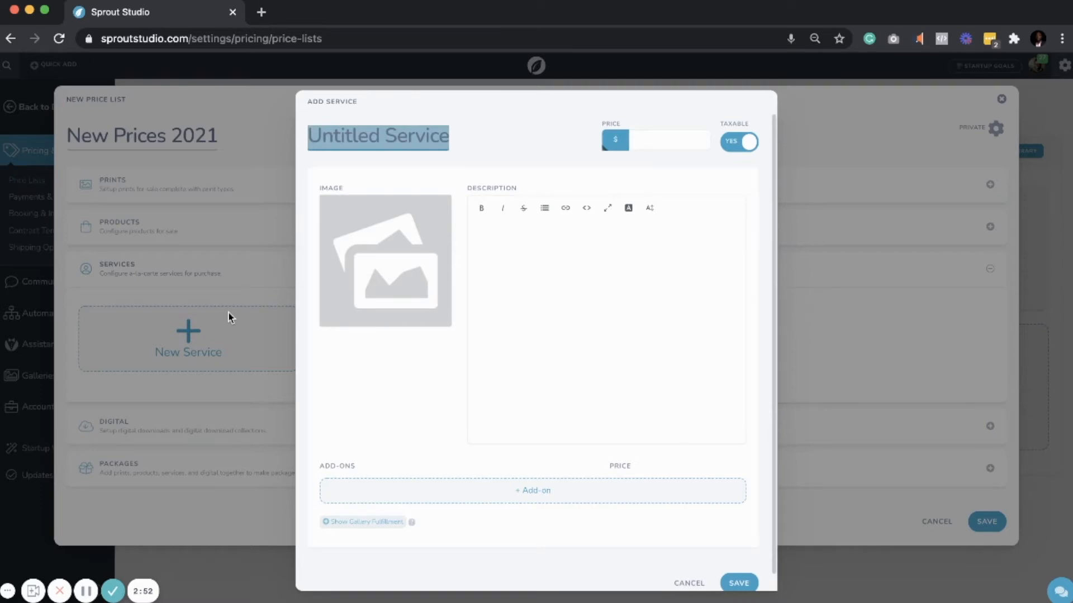
type("Se")
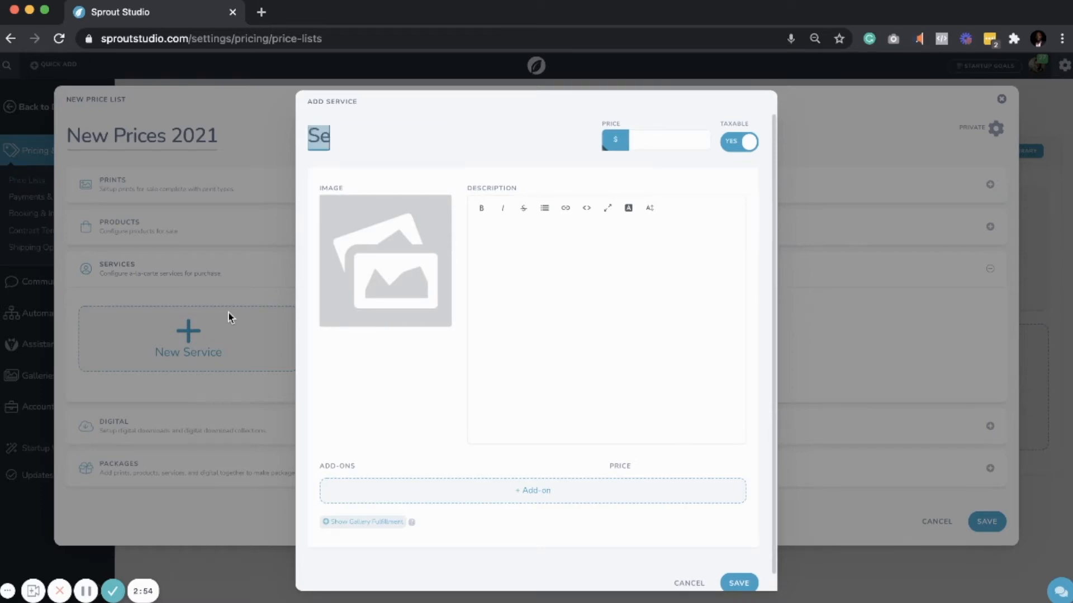
type("ssion Fee")
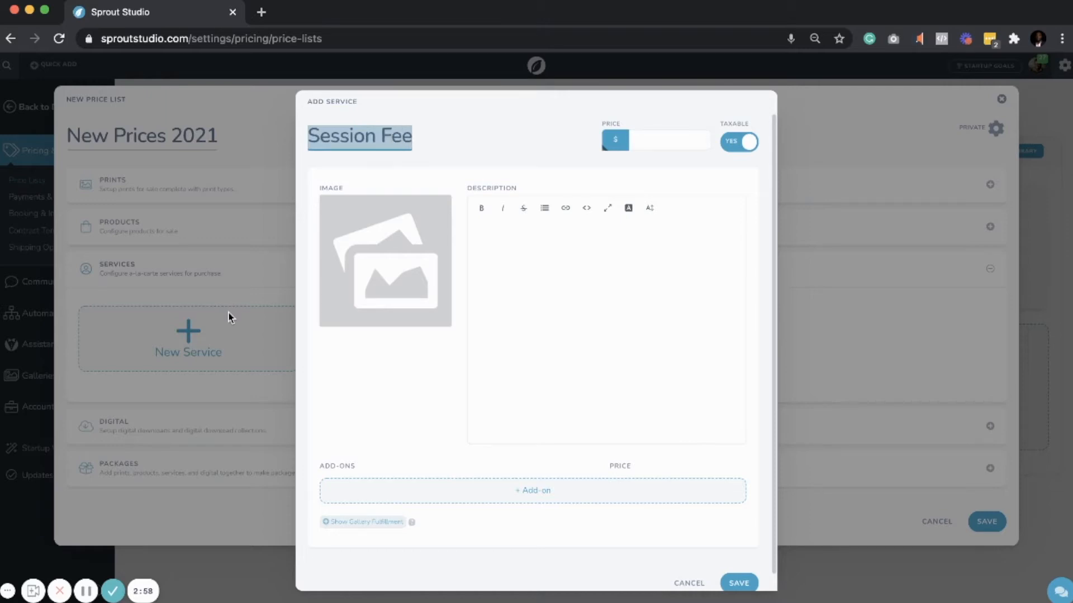
left_click(640, 139)
type("200")
- Write the service description "This cover's your photographer's time and editing."
left_click(492, 298)
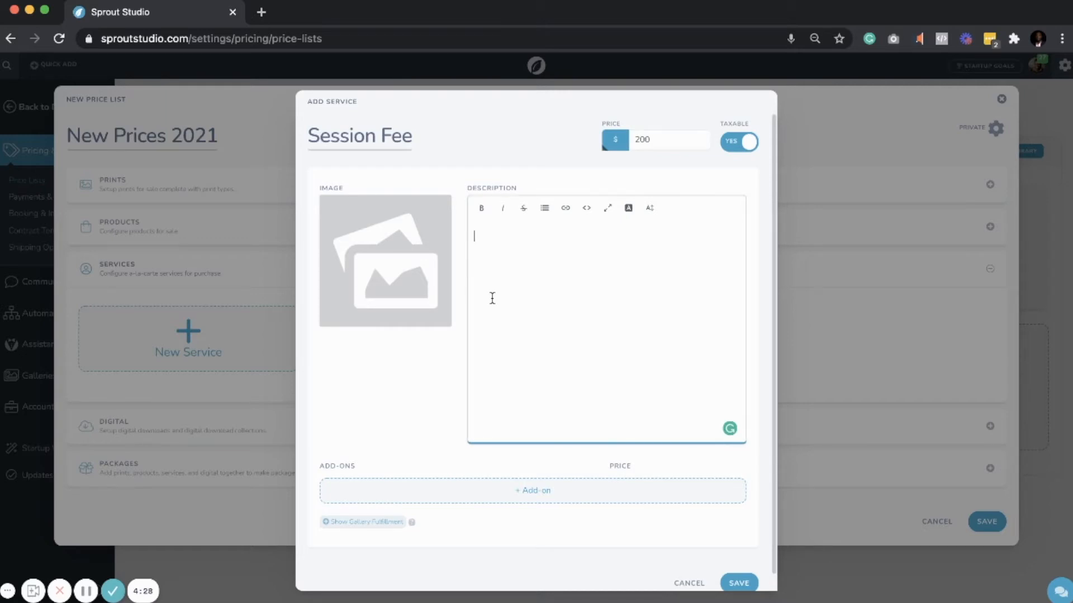
type("This cover's your p")
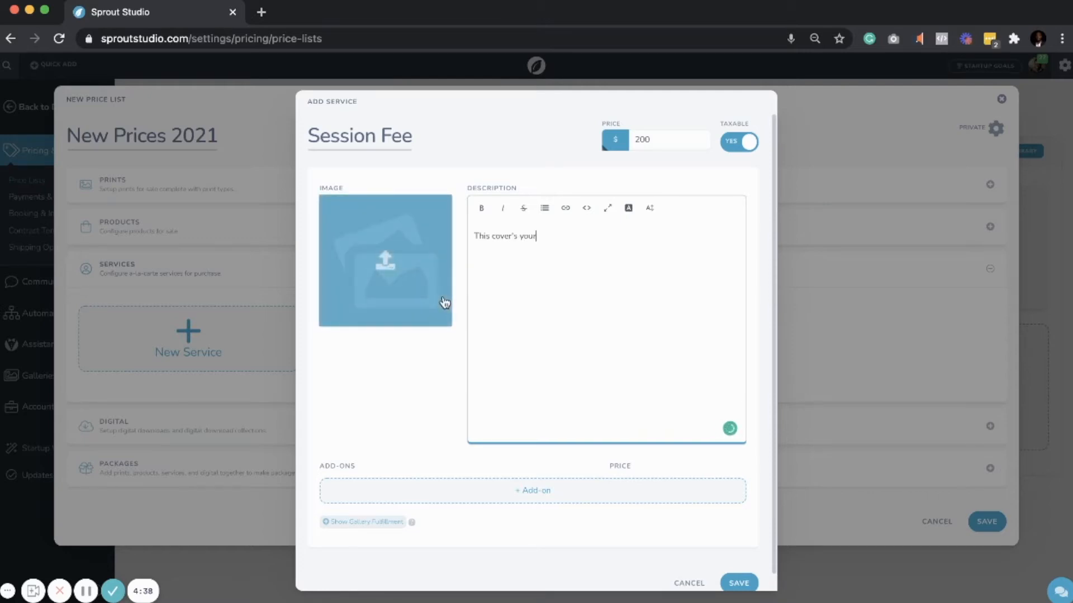
type("hotographer's time and")
type("editing.")
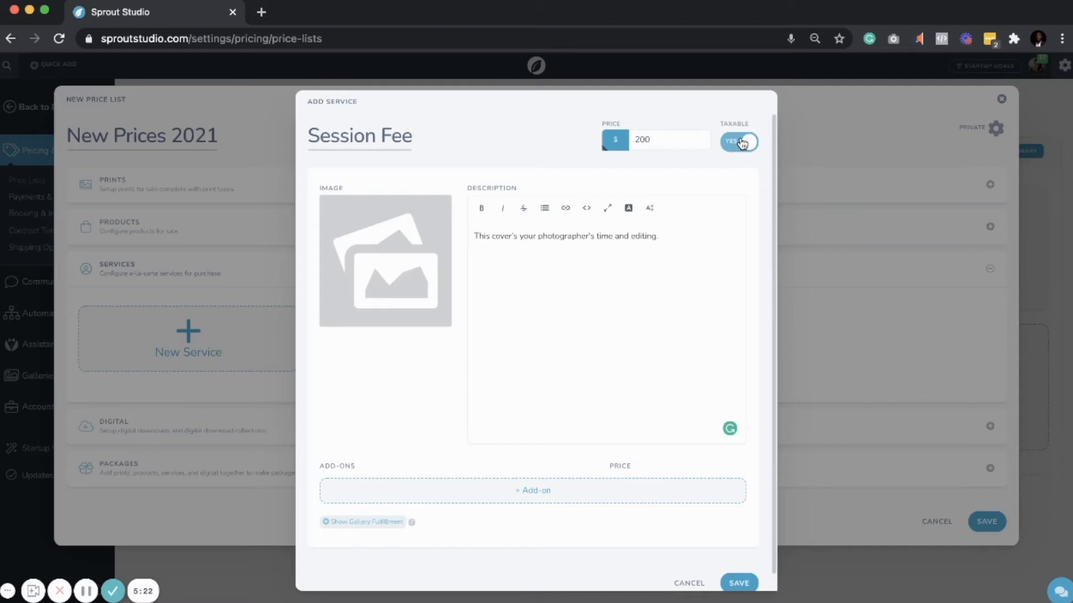
- Make the Session Fee service non-taxable and save it
left_click(742, 143)
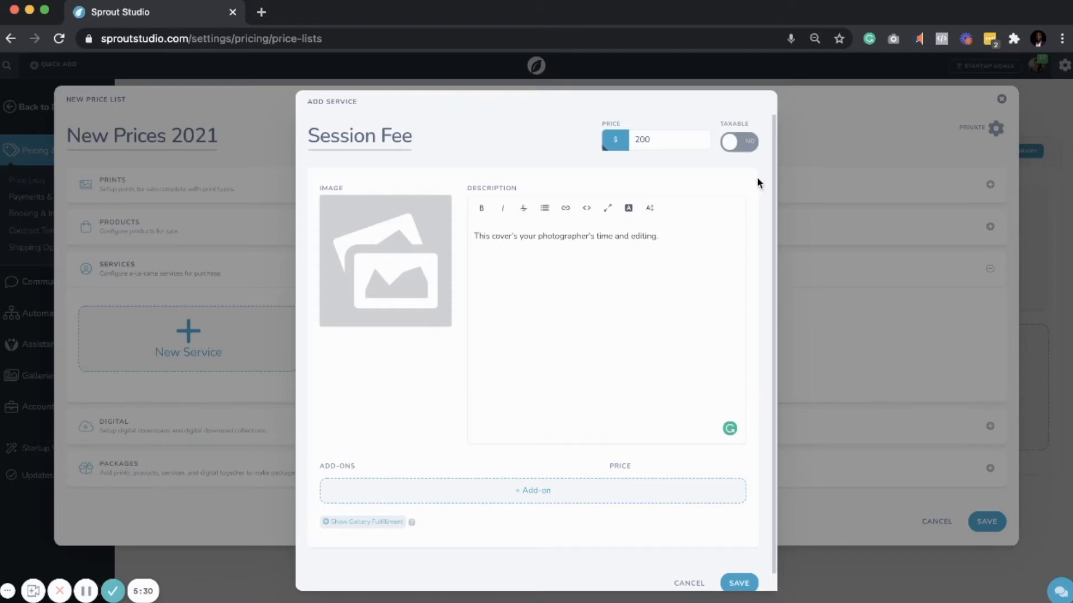
scroll(758, 182, "down", 1)
scroll(757, 183, "down", 1)
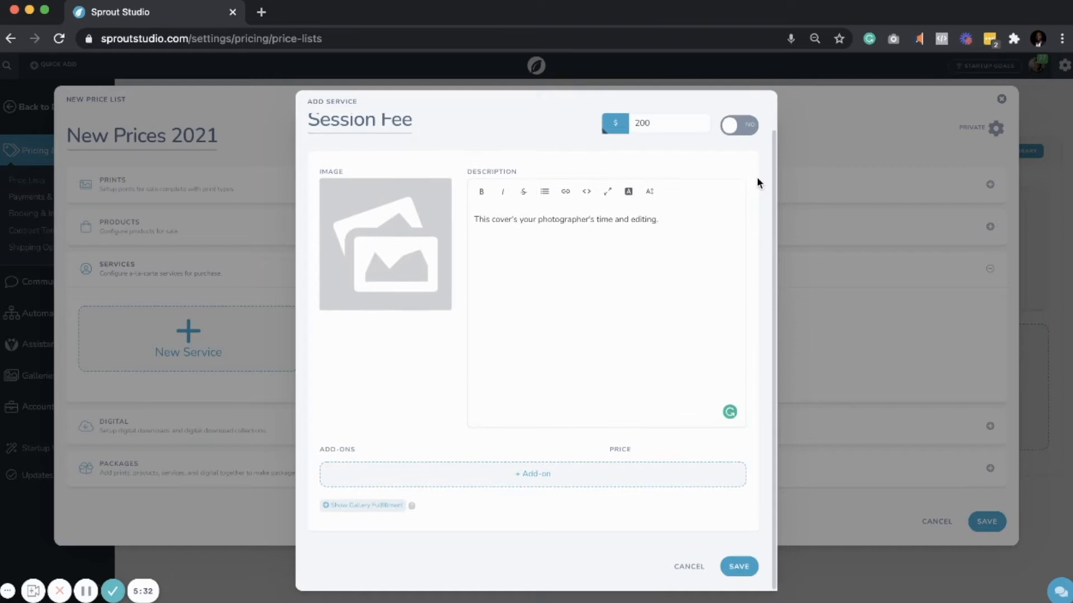
scroll(757, 183, "up", 1)
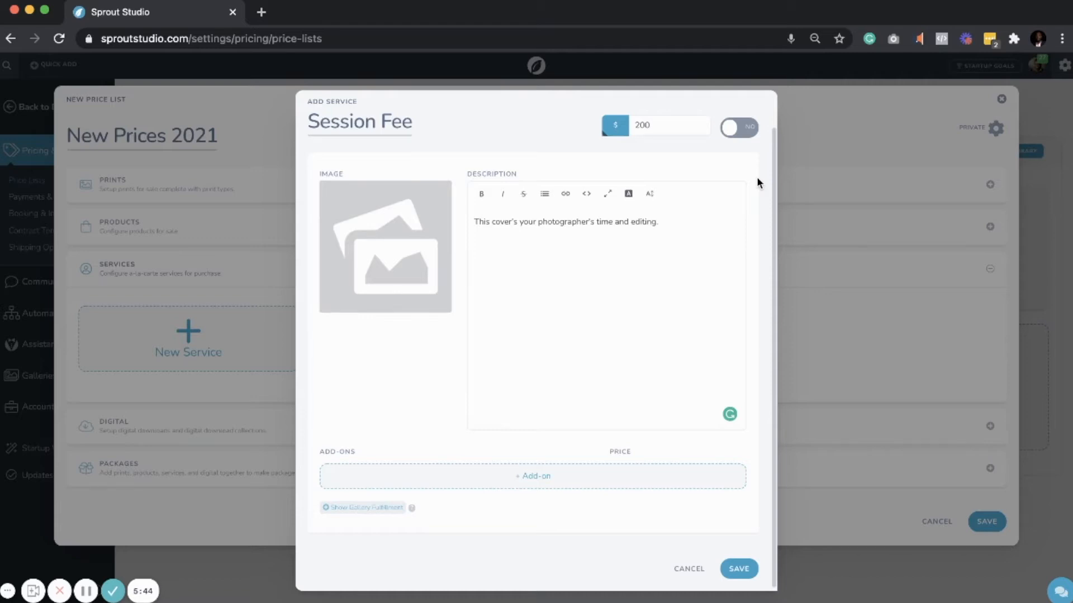
left_click(728, 569)
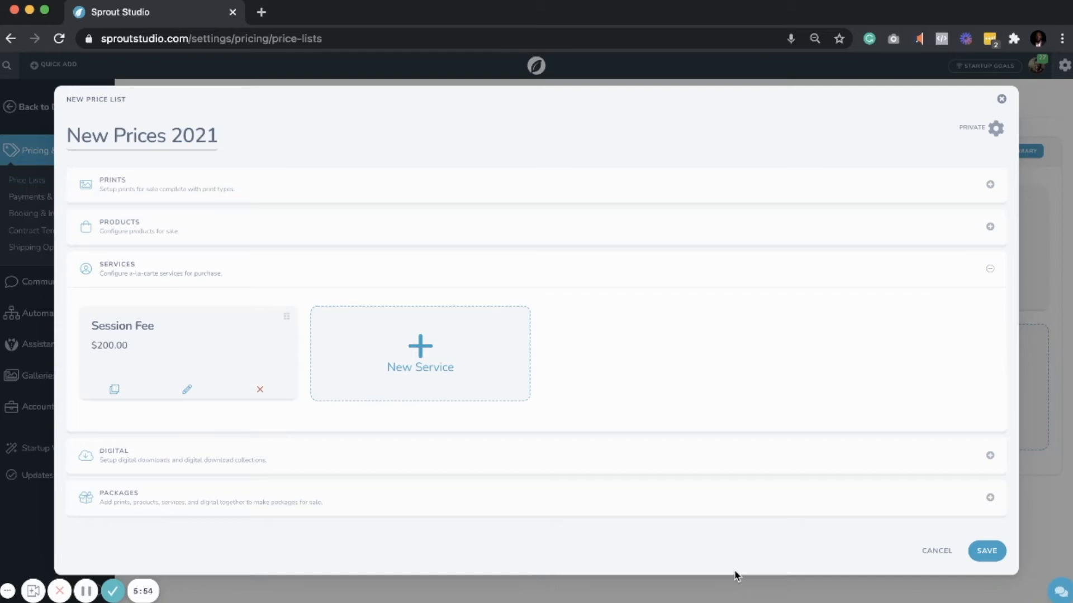
- Start a new product named "10 X 10 Album" and upload the album photo as its image
left_click(664, 238)
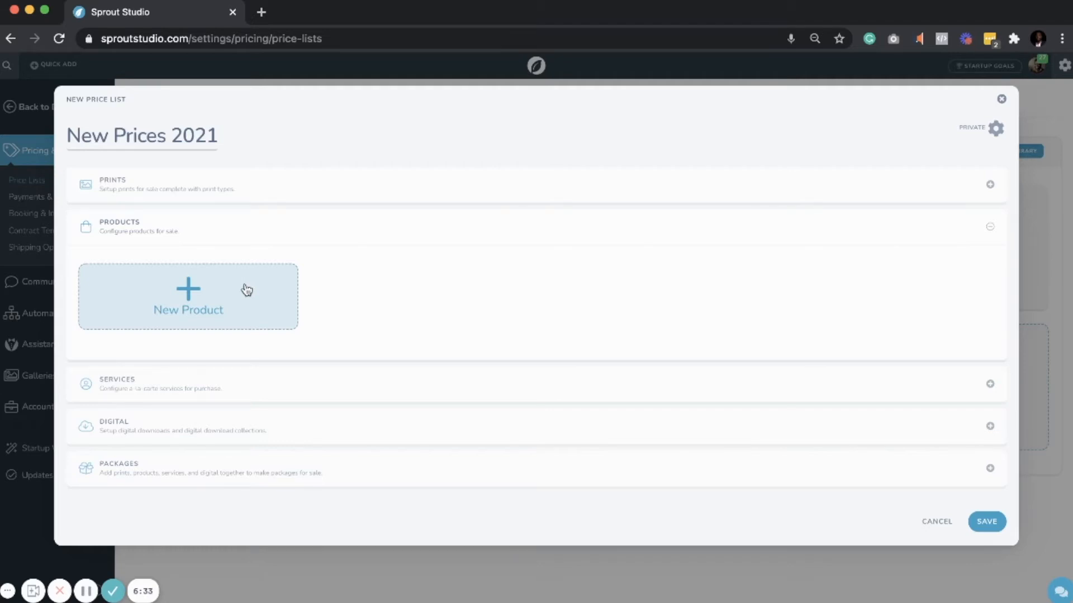
left_click(247, 290)
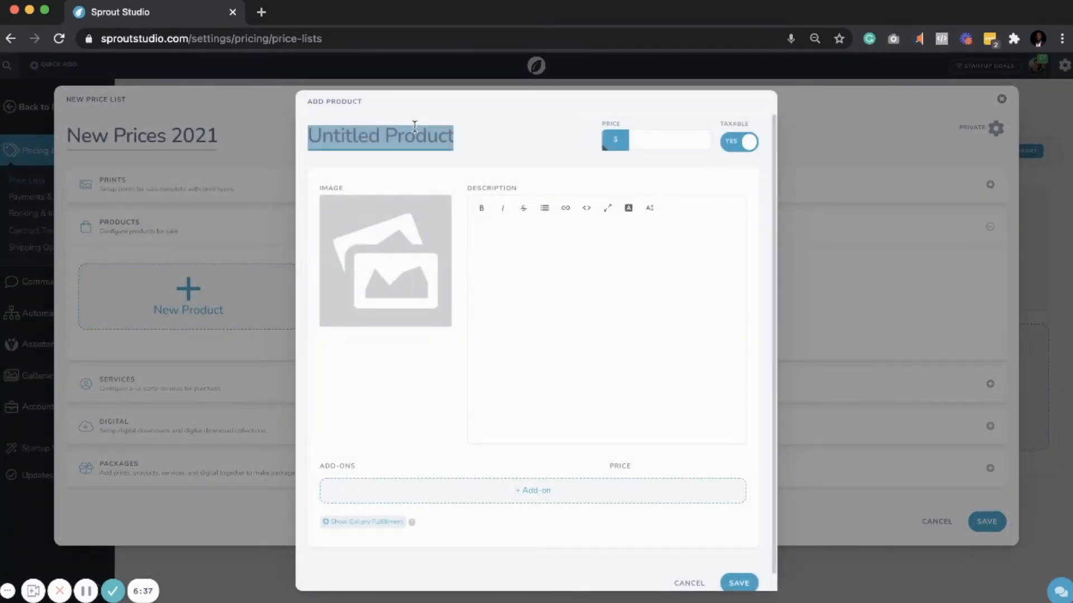
type("10")
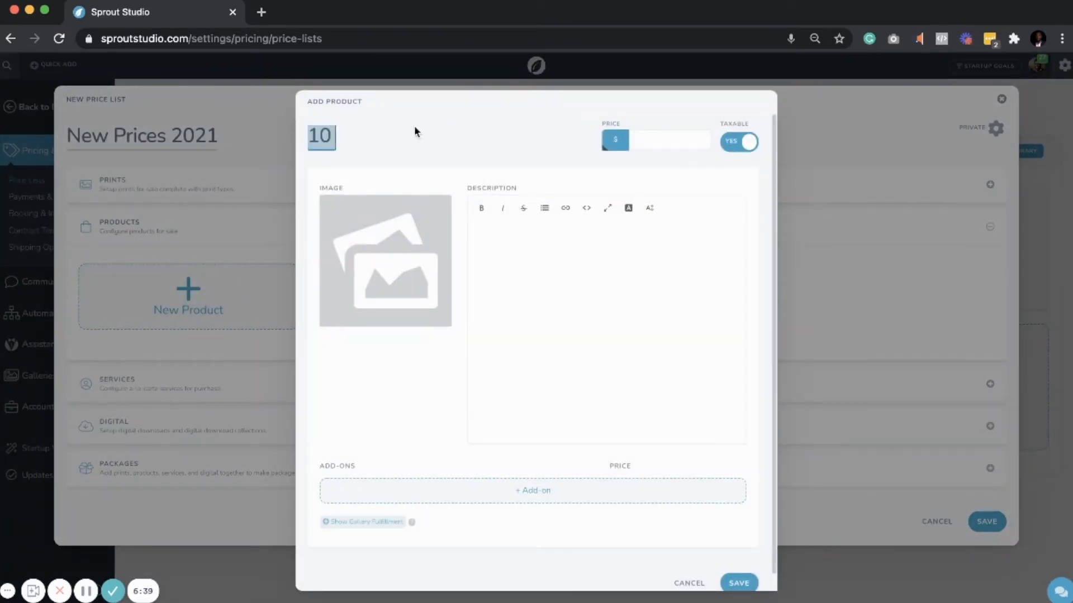
type(" X 10")
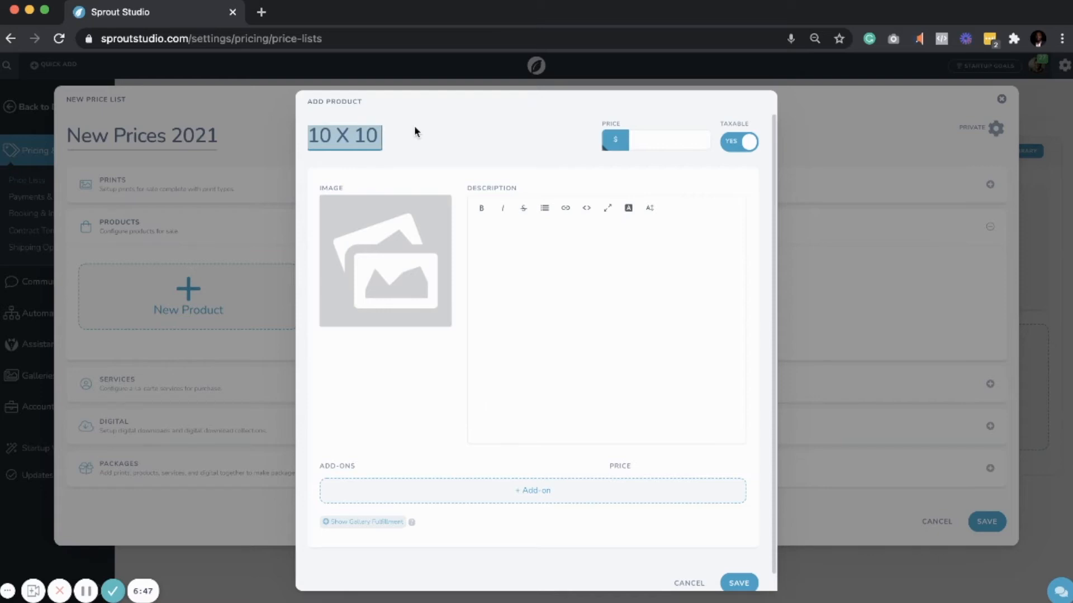
type("Album")
left_click(502, 226)
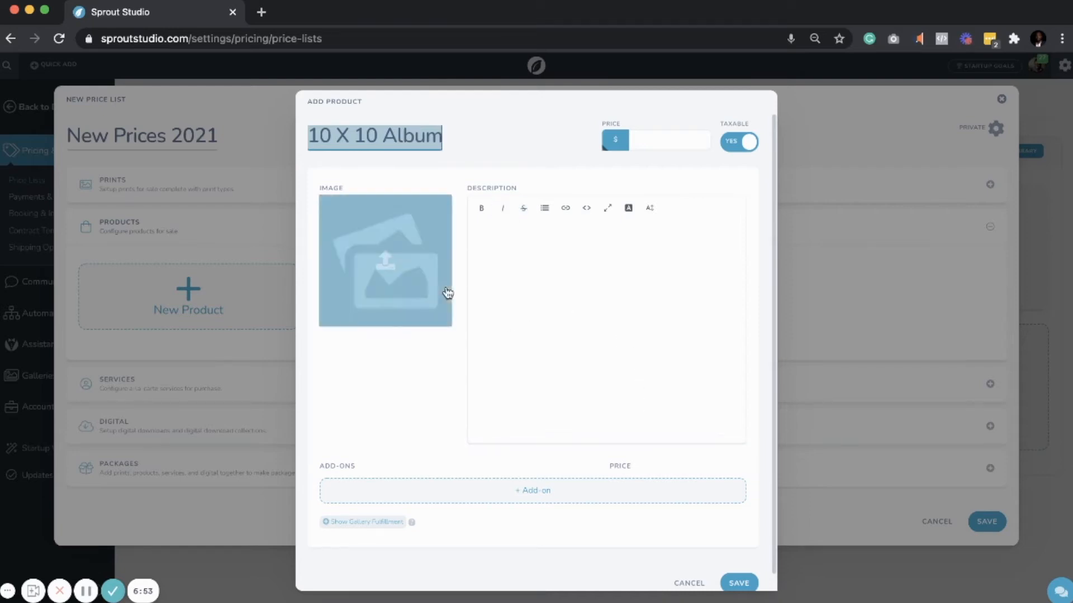
left_click(383, 265)
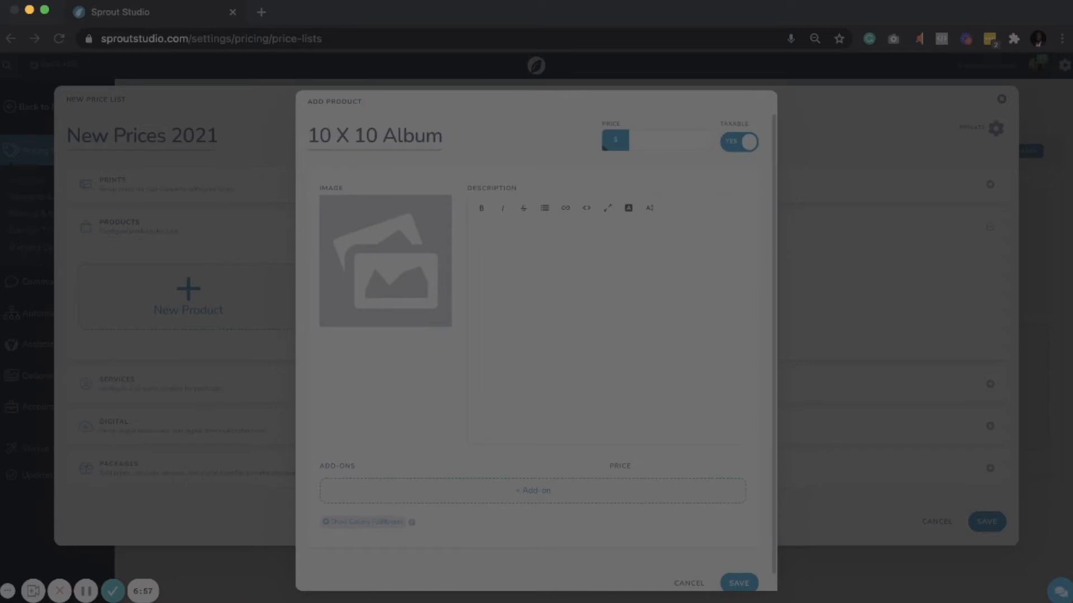
left_click(778, 448)
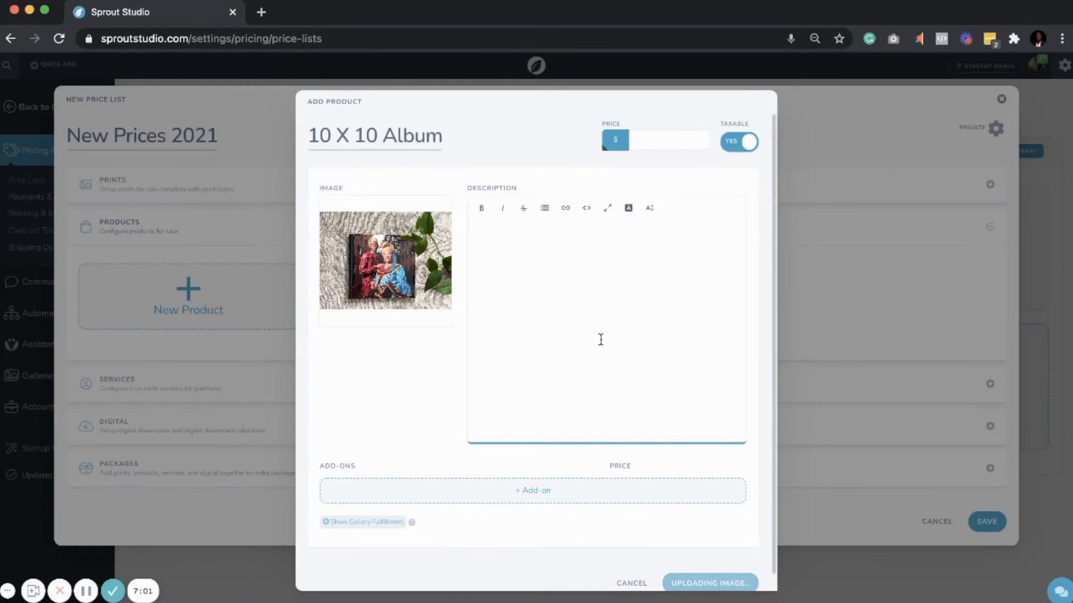
- Write the product description "This here is my mock album."
left_click(587, 304)
type("This here")
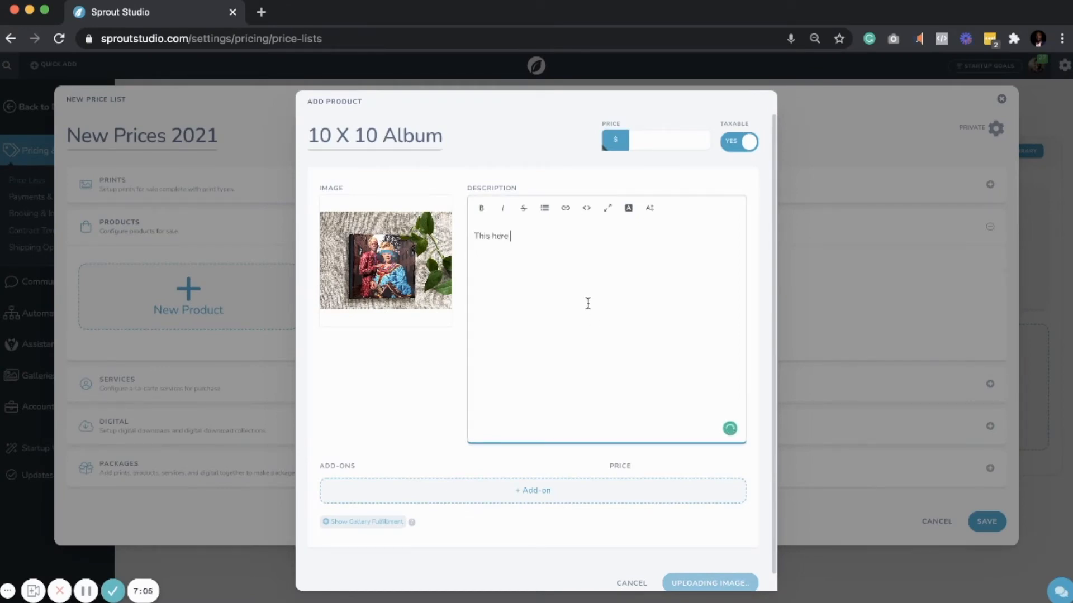
type(" is my miock")
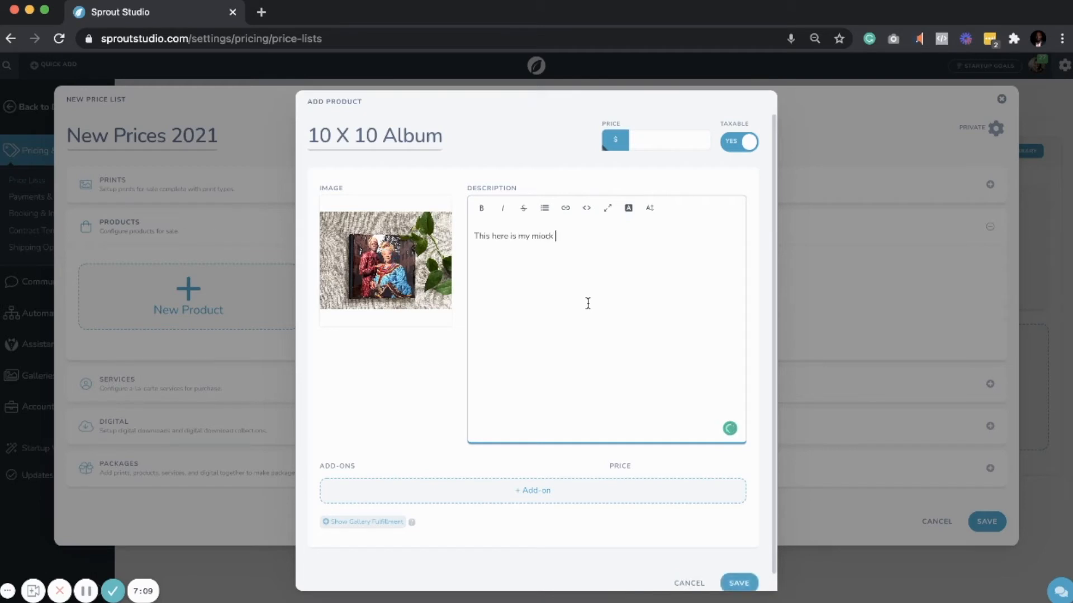
key("BackSpace")
key("BackSpace")
type("ock album")
- Set the album's price to $1700 and save the product
left_click(659, 147)
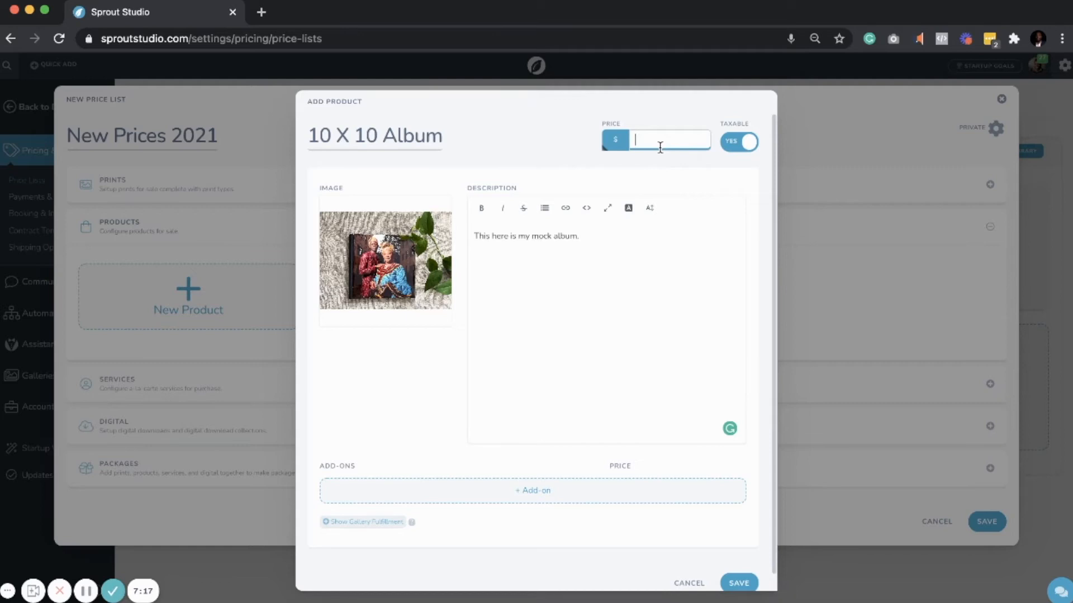
type("1700")
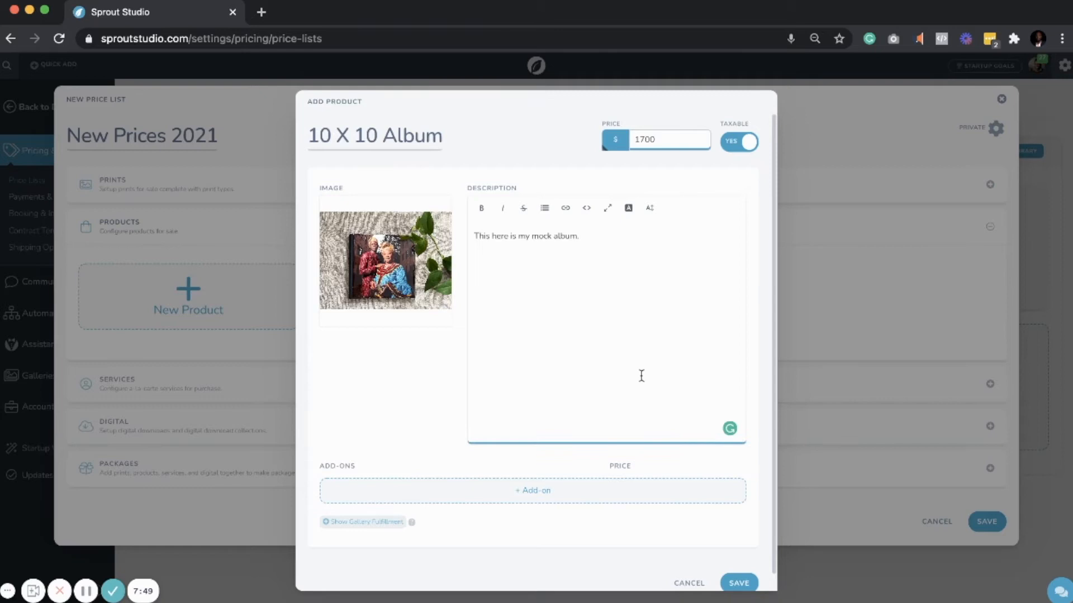
scroll(642, 376, "down", 1)
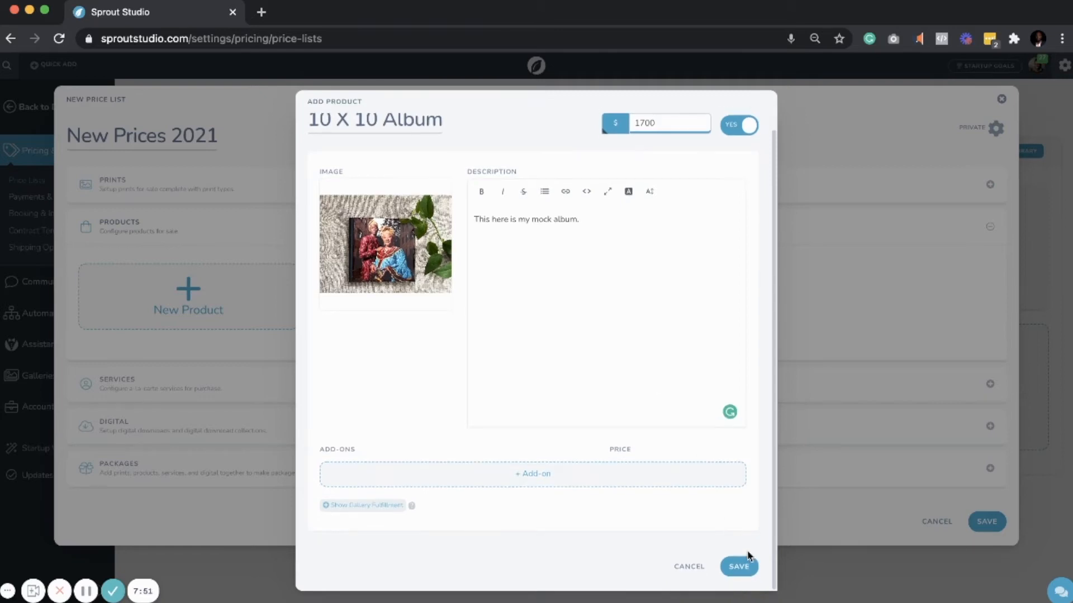
left_click(740, 567)
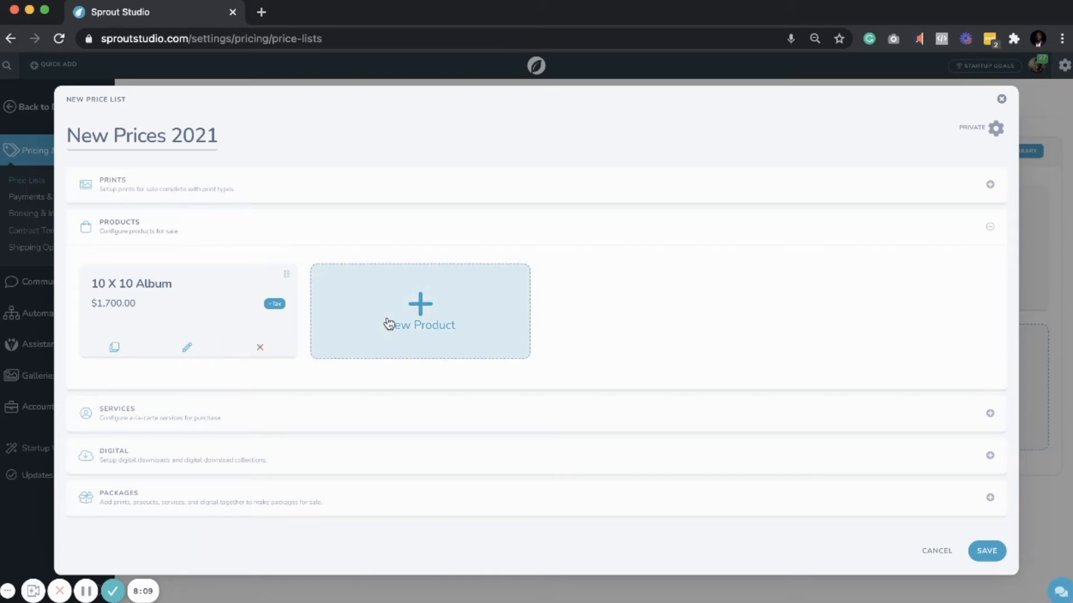
- Clone the 10 X 10 Album product twice
left_click(124, 348)
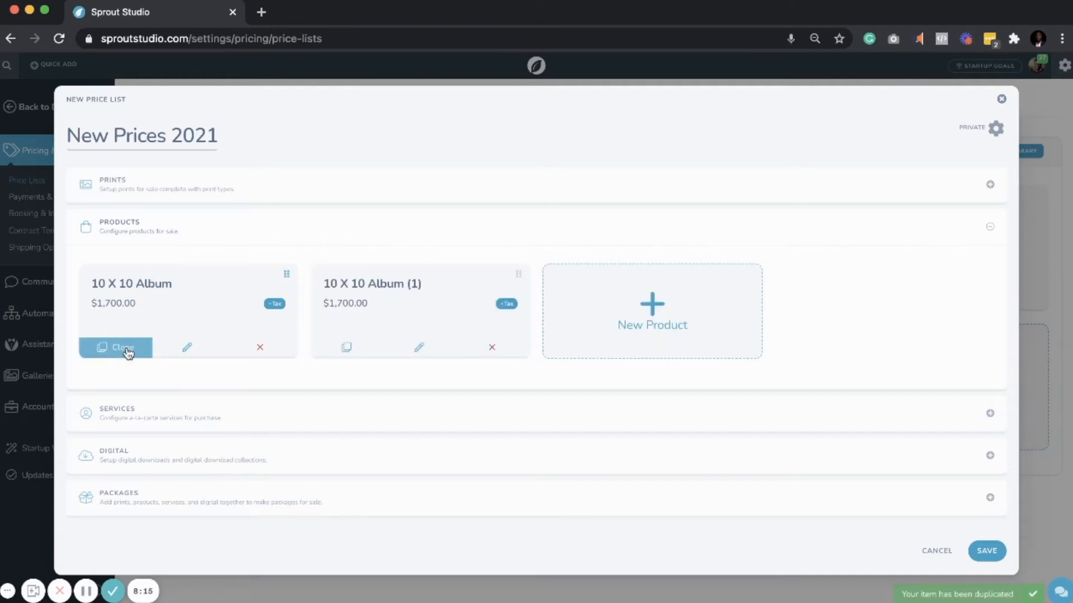
left_click(126, 350)
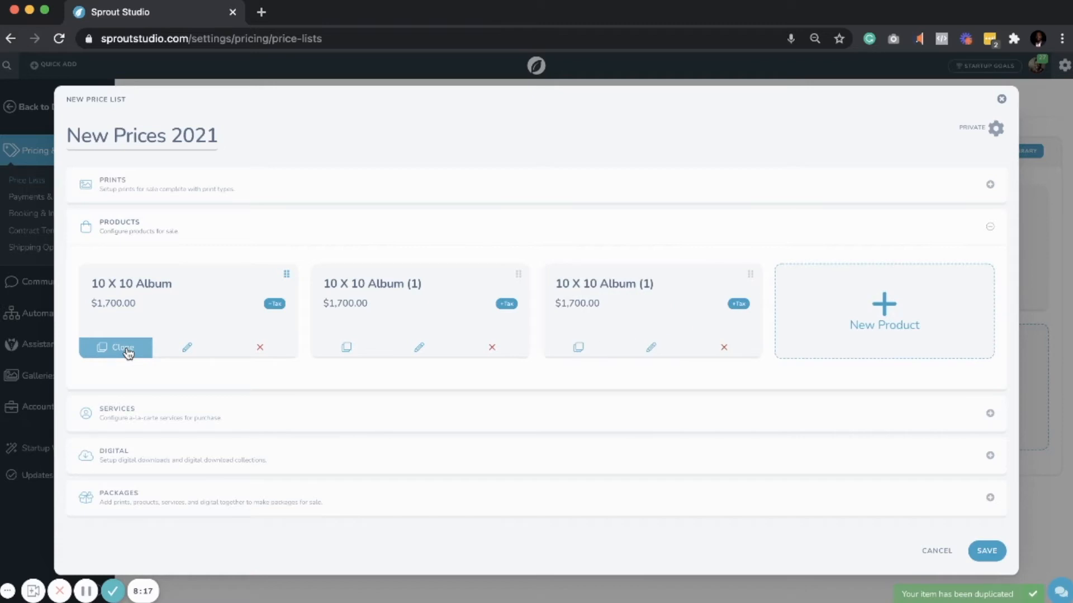
- Rename the first cloned album product to "12 X 12 Album"
left_click(411, 347)
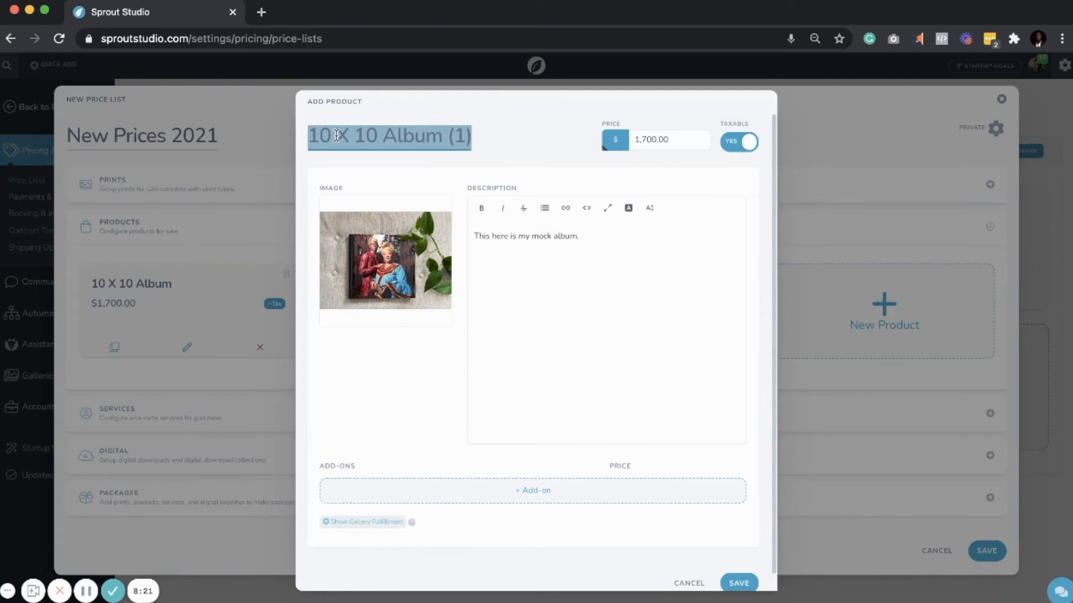
left_click(330, 135)
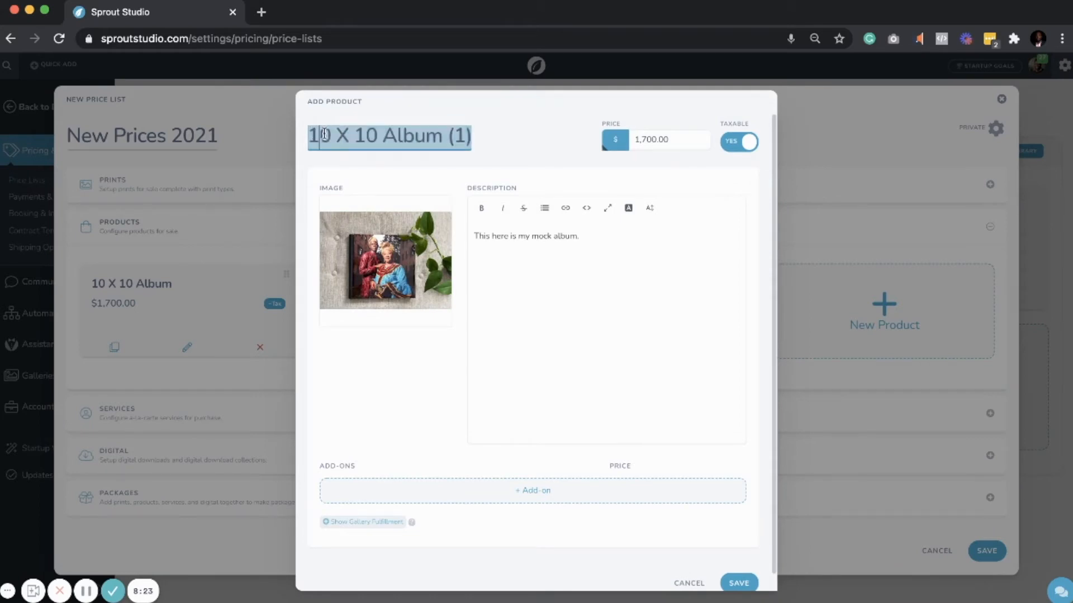
key("BackSpace")
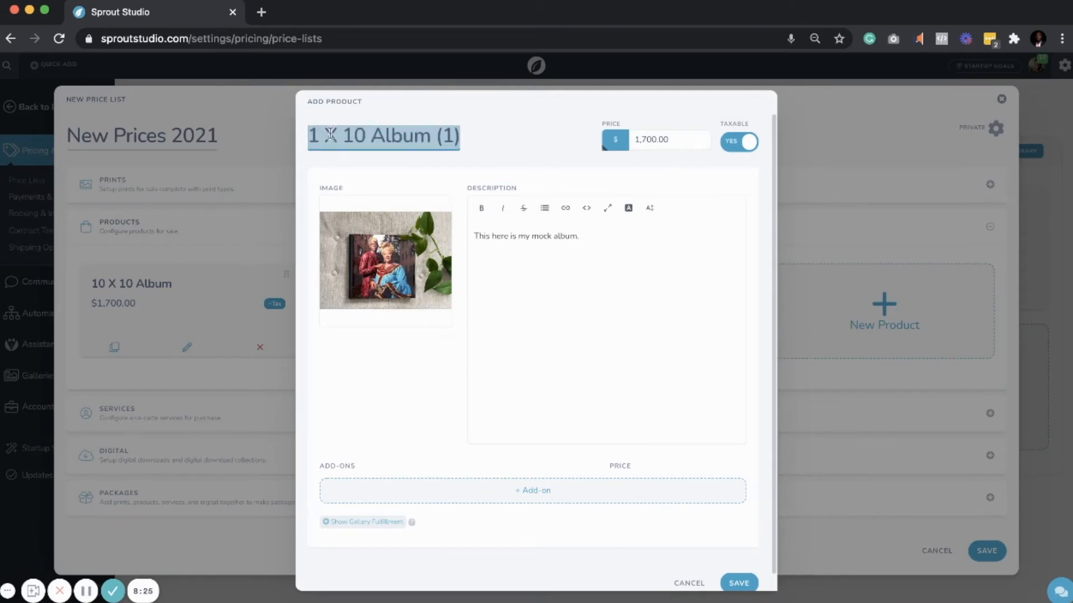
type("2")
left_click(377, 133)
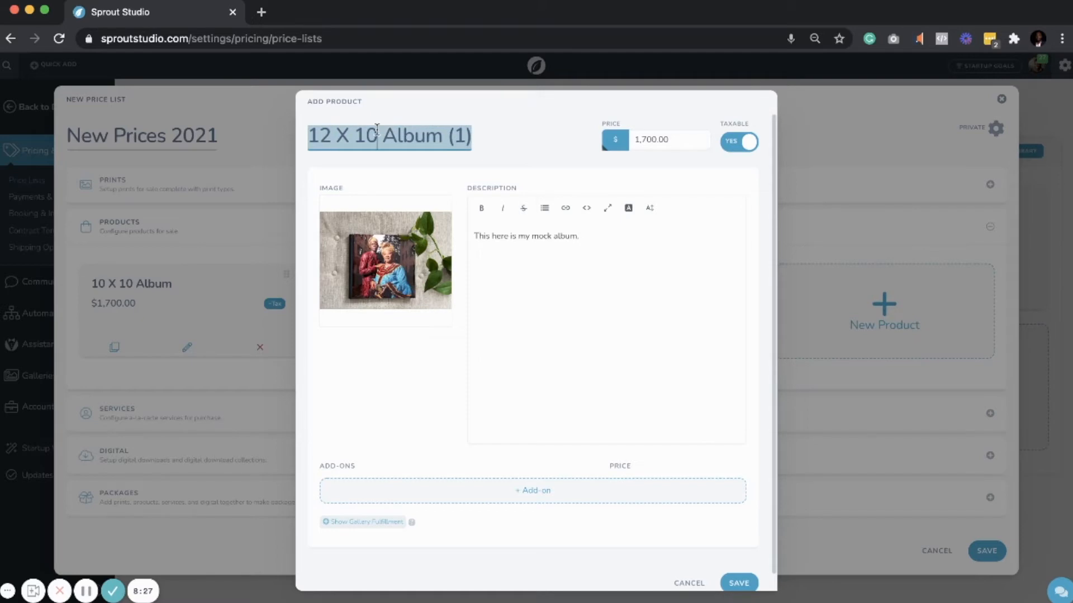
key("BackSpace")
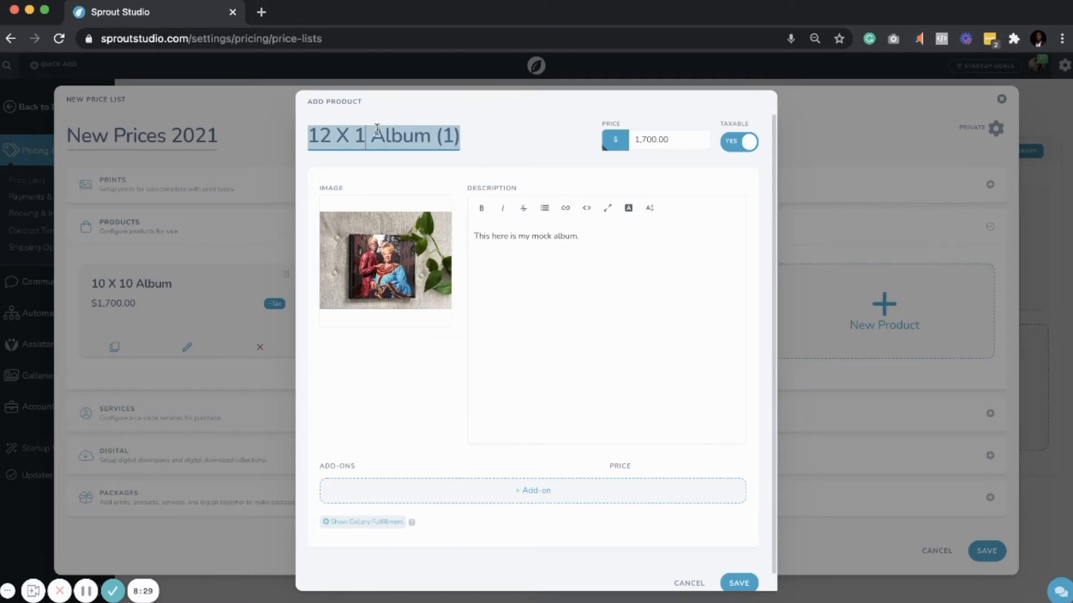
type("2")
key("BackSpace")
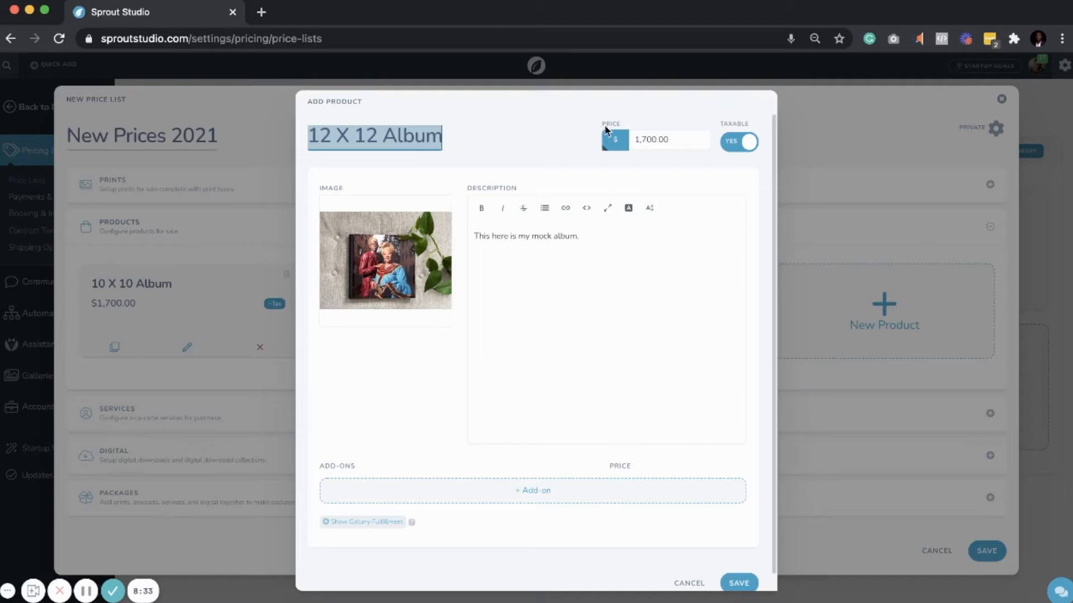
- Set the 12 X 12 Album's price to $2500 and save the product
left_click(648, 139)
double_click(648, 139)
type("2")
type("5")
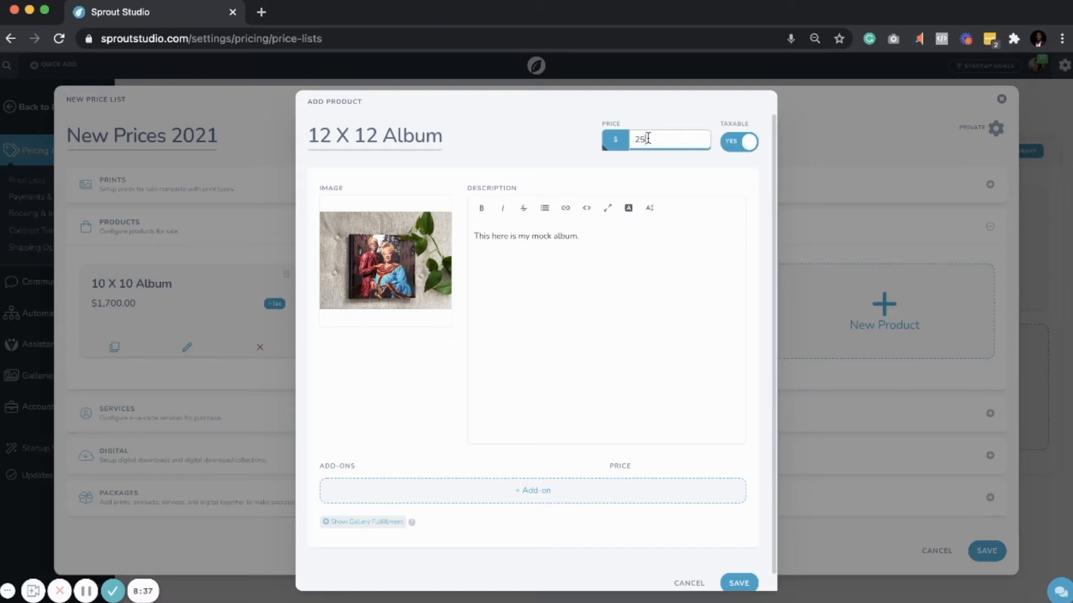
type("00")
left_click(670, 253)
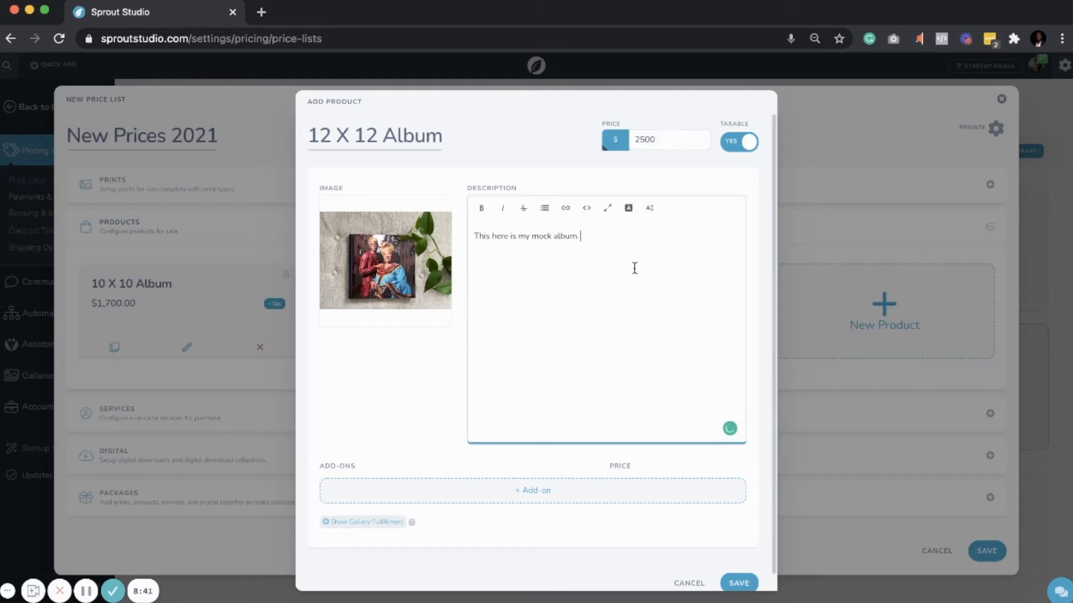
scroll(634, 268, "down", 1)
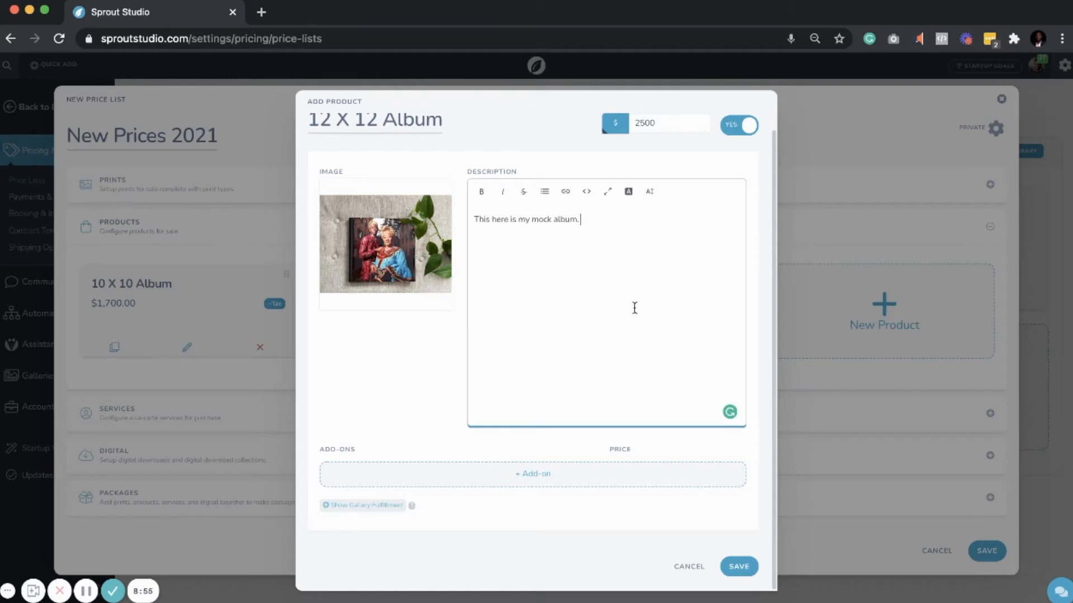
left_click(740, 570)
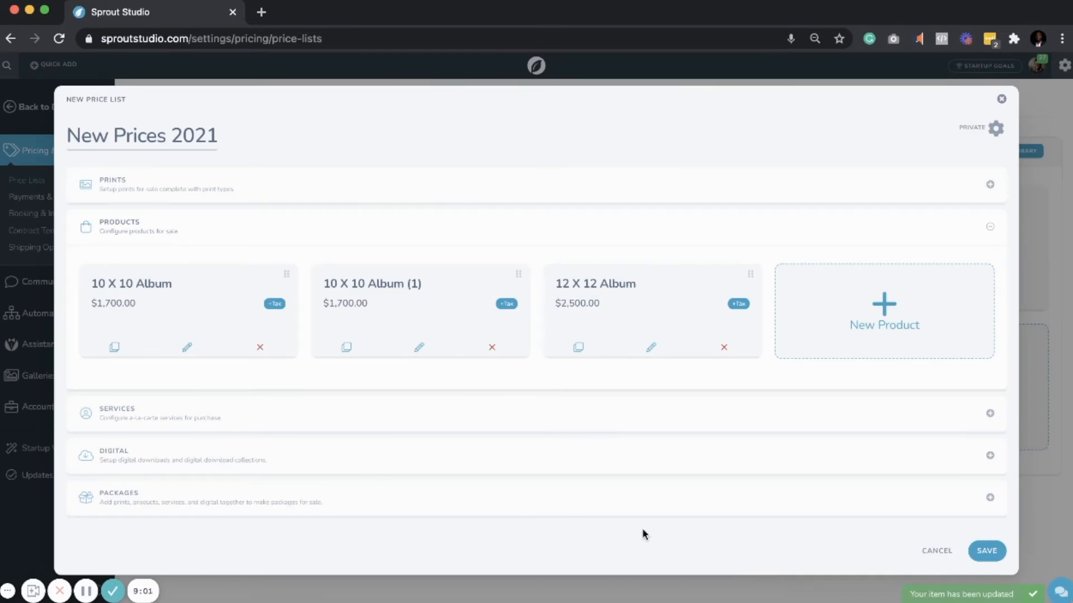
- Rename the remaining cloned album product to "8 X 8 Album"
left_click(423, 349)
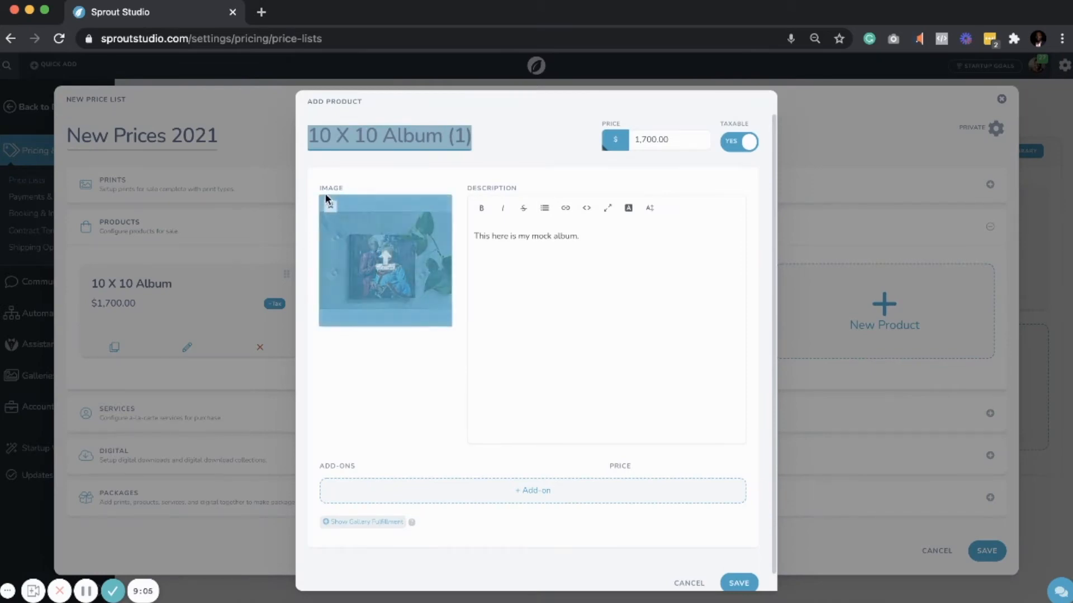
key("BackSpace")
key("BackSpace")
type("8")
left_click(363, 135)
key("BackSpace")
key("BackSpace")
type("8")
left_click_drag(423, 136, 460, 142)
key("BackSpace")
- Set the 8 X 8 Album's price to $1,000 and save the product
left_click(646, 139)
key("BackSpace")
type("0")
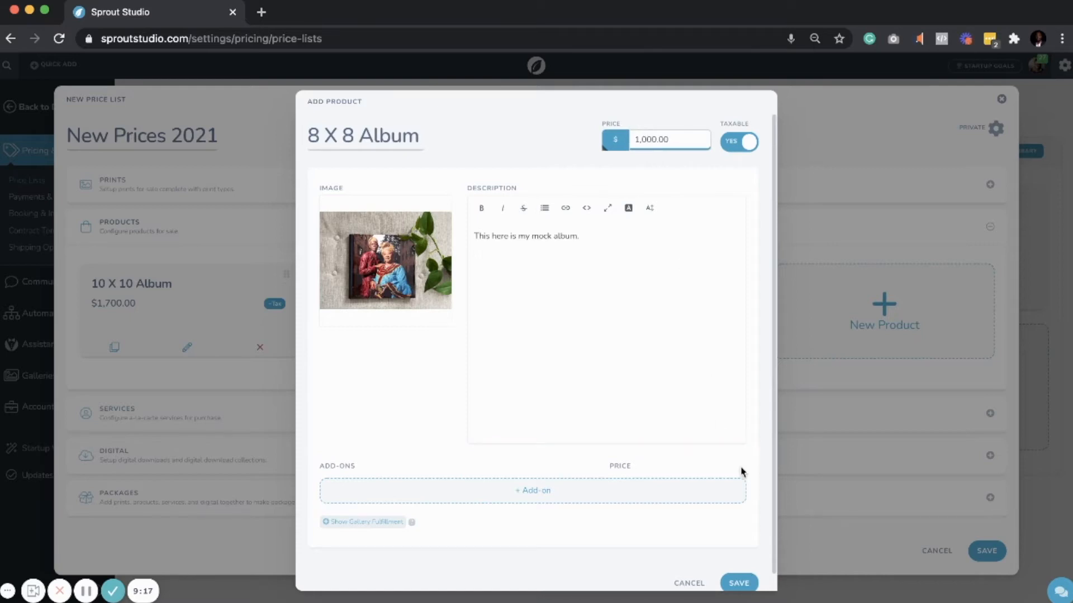
scroll(743, 471, "down", 1)
left_click(741, 564)
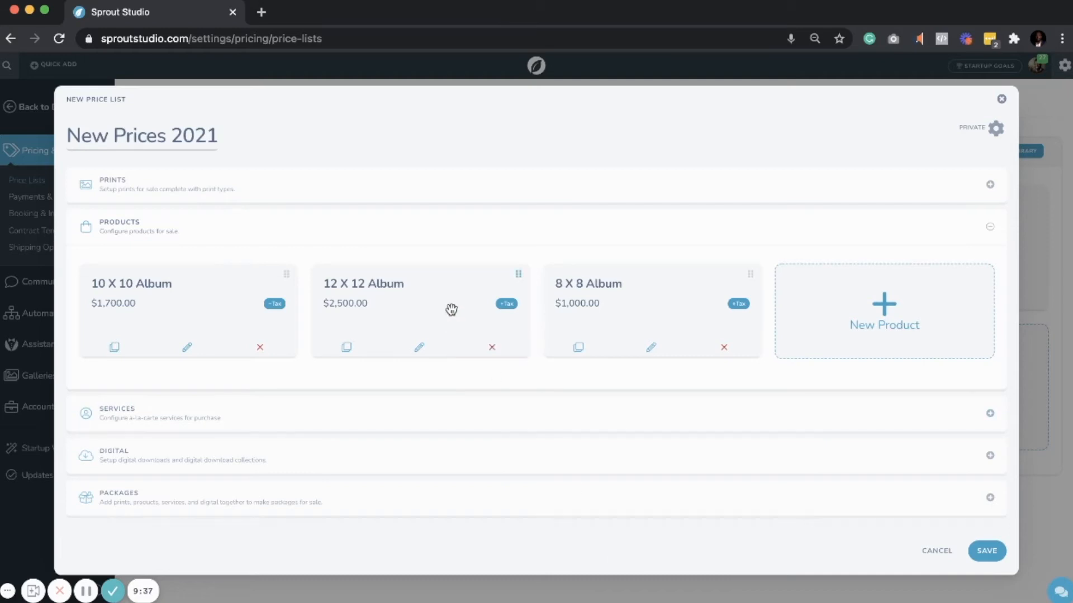
- Reorder the products so that the 12 X 12 Album comes before the 10 X 10 Album
left_click_drag(452, 310, 225, 309)
- Add an "Acrylic Cover" add-on priced at $300 to the 10 X 10 Album and save the product
left_click(430, 349)
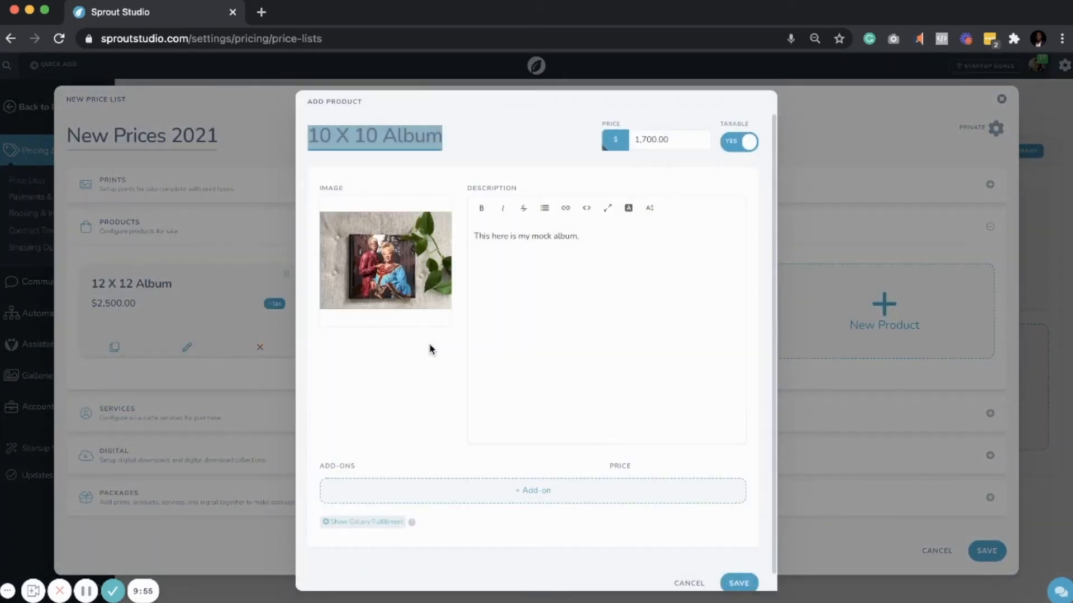
scroll(430, 349, "down", 1)
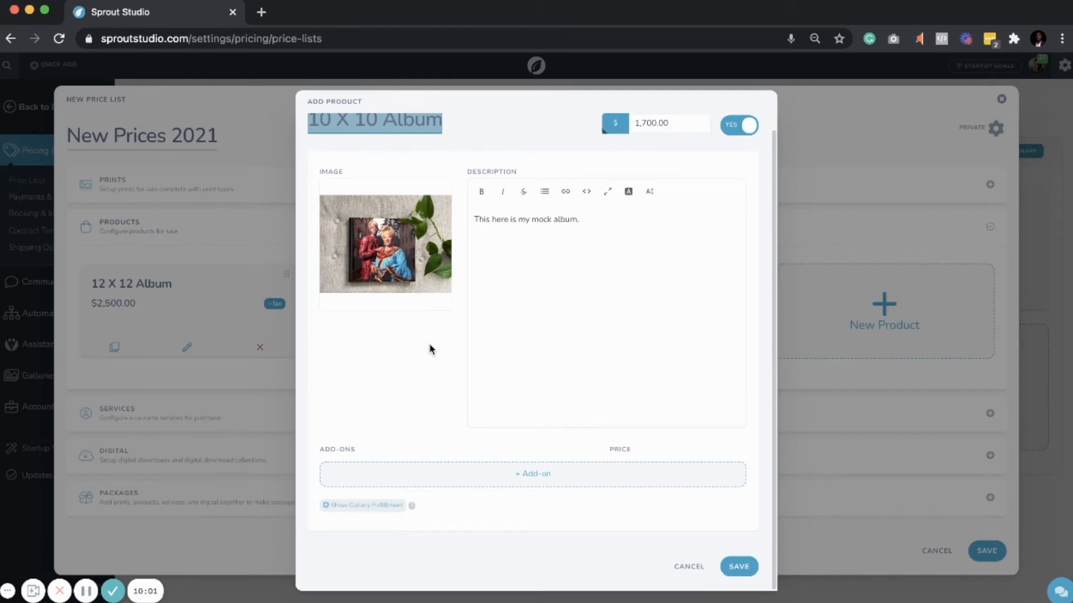
left_click(499, 476)
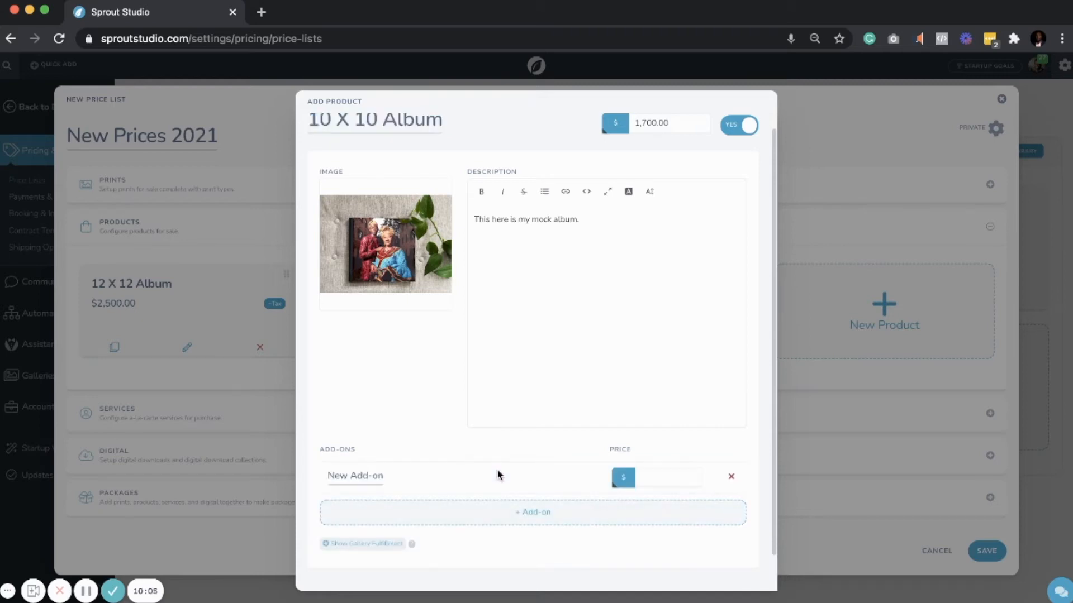
triple_click(364, 475)
type("A")
type("crylic Cover")
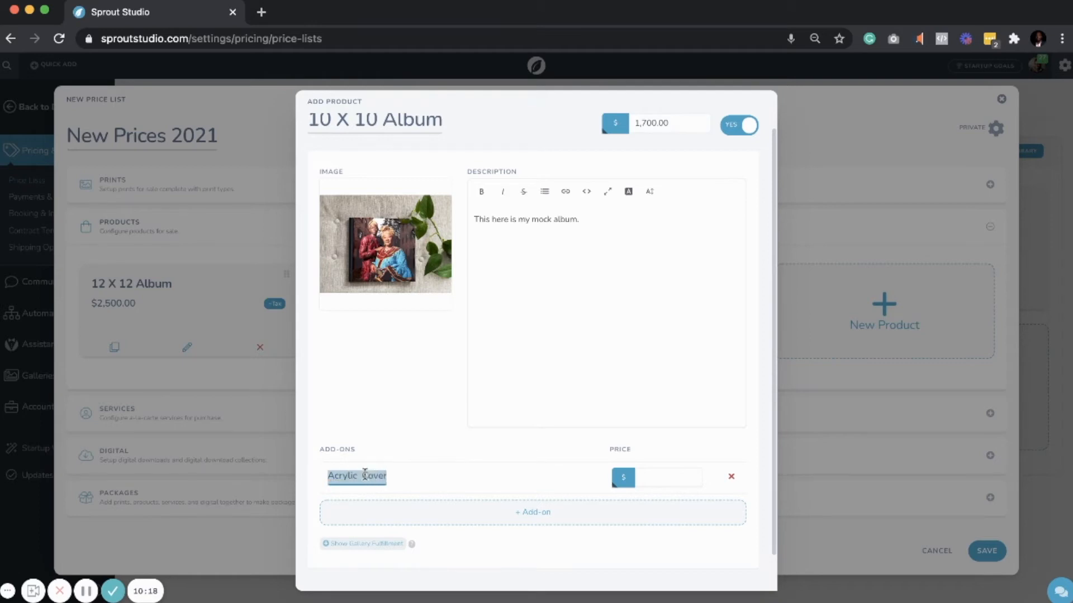
left_click(657, 476)
type("300")
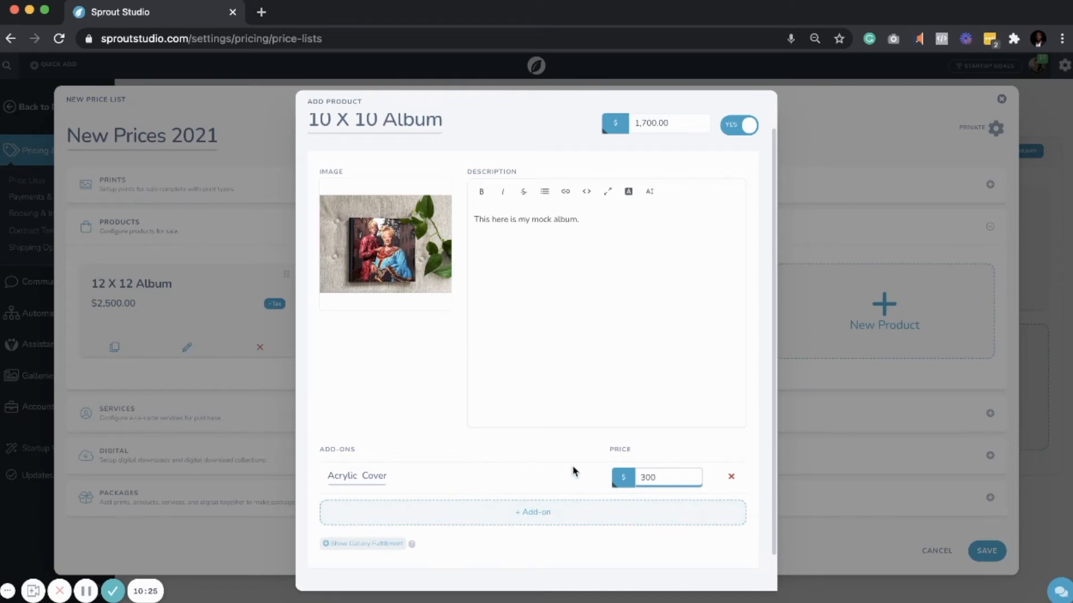
scroll(574, 471, "down", 2)
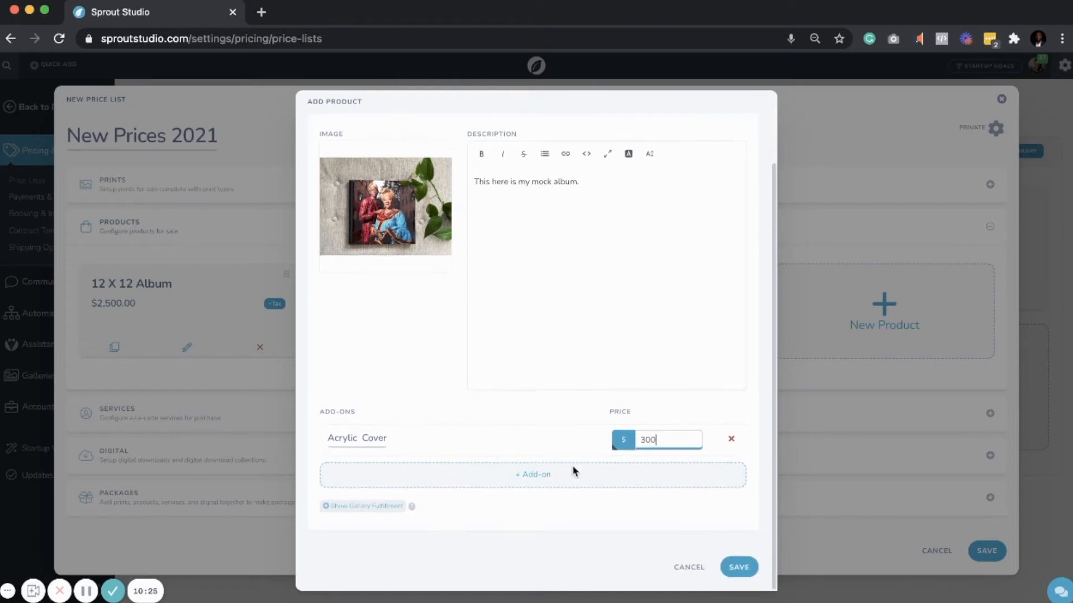
left_click(736, 568)
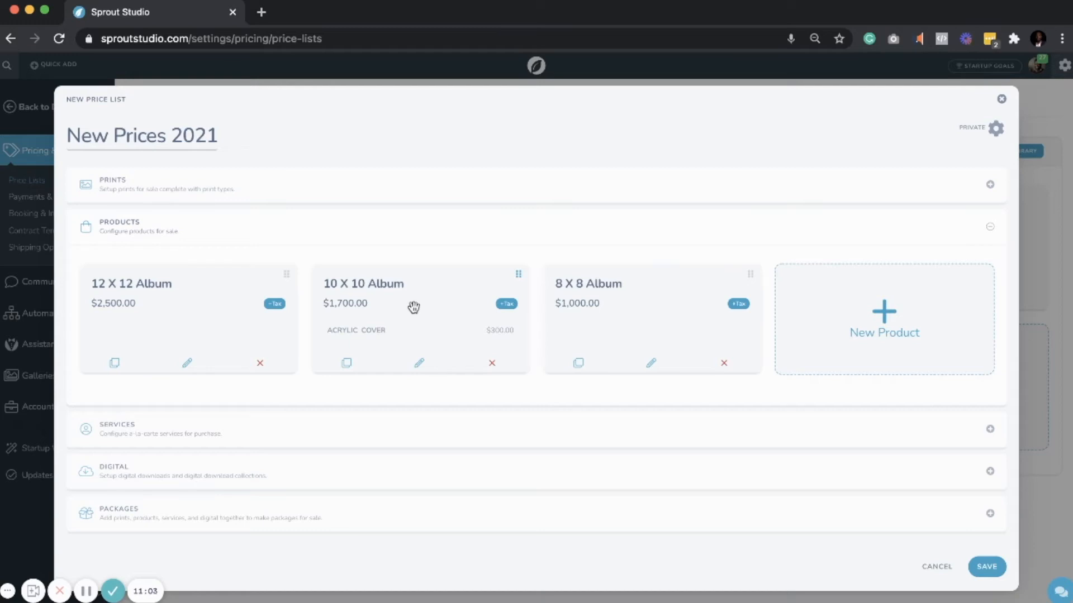
- Open the 12 X 12 Album for editing and give it an "Acrylic Cover" add-on priced at $300
left_click(206, 373)
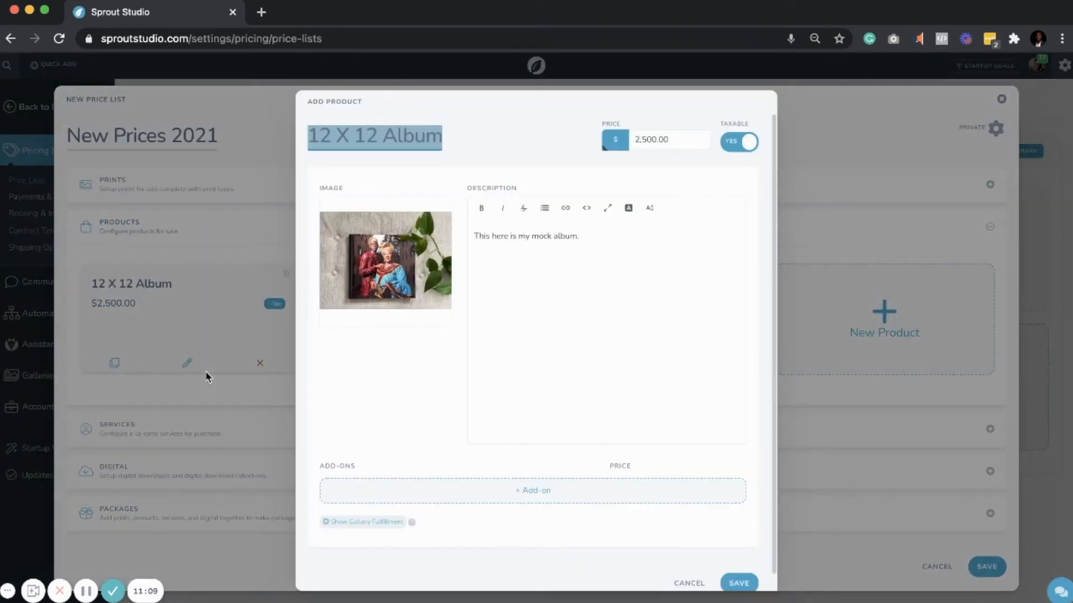
left_click(492, 491)
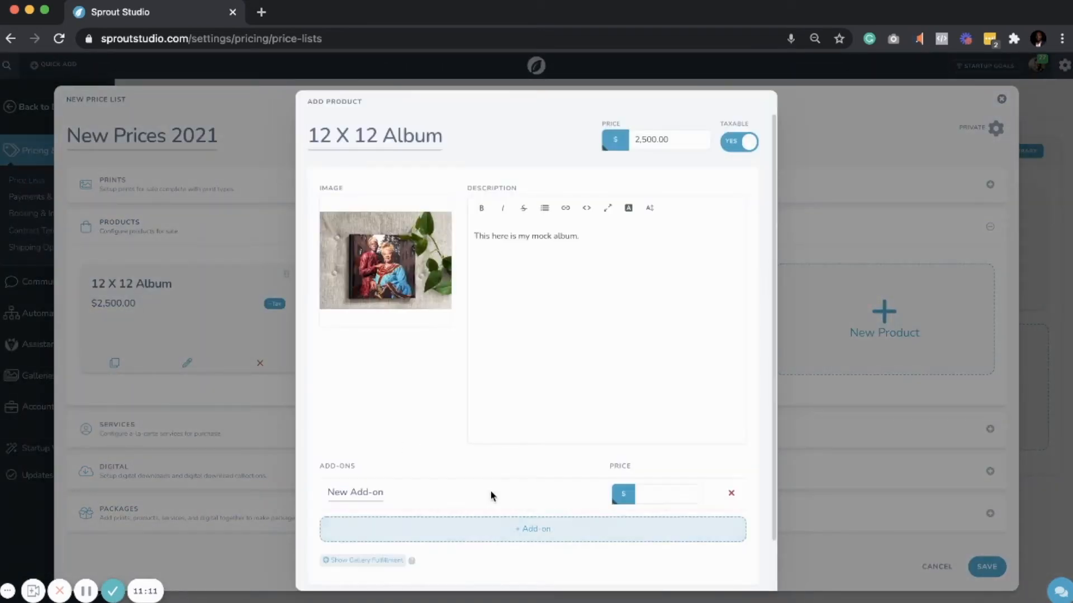
left_click(370, 492)
triple_click(370, 491)
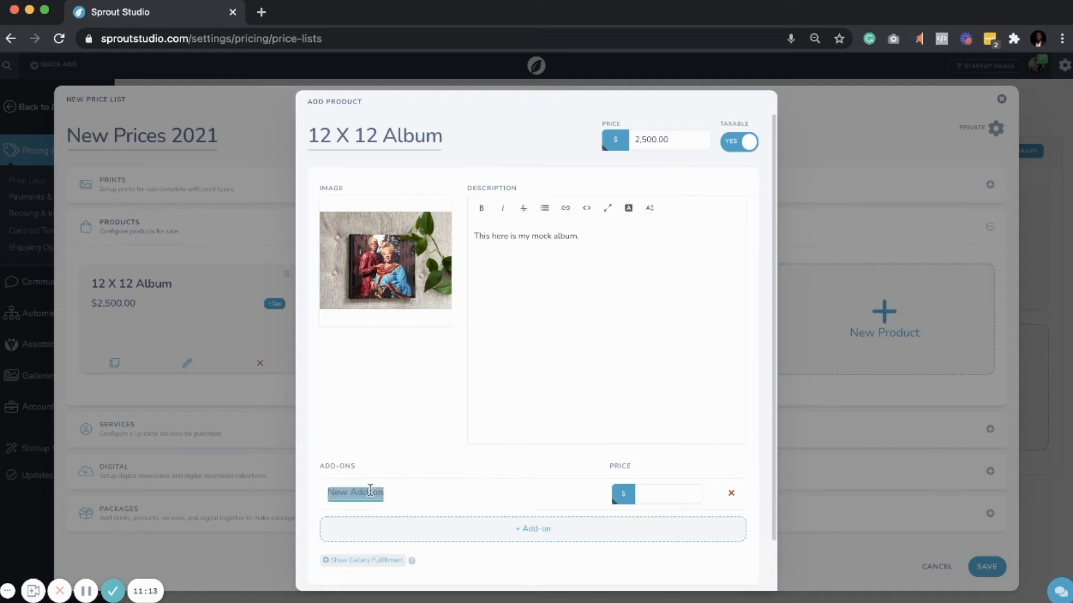
type("Acrylic Cover")
left_click(651, 493)
type("3")
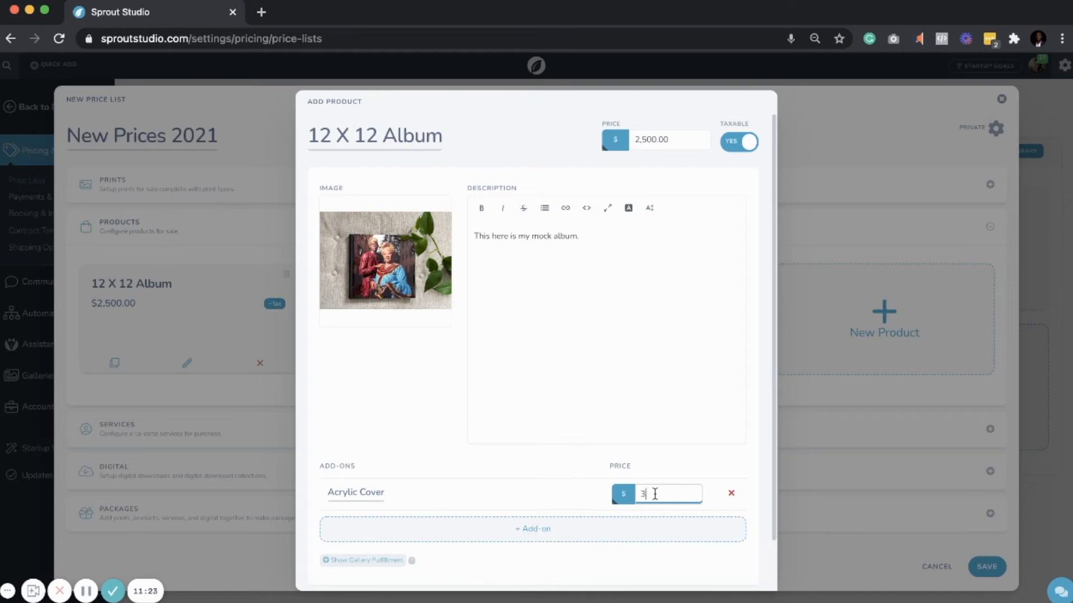
type("00")
- Give the 12 X 12 Album a second add-on named "Leather" priced at $500
left_click(611, 540)
left_click(363, 525)
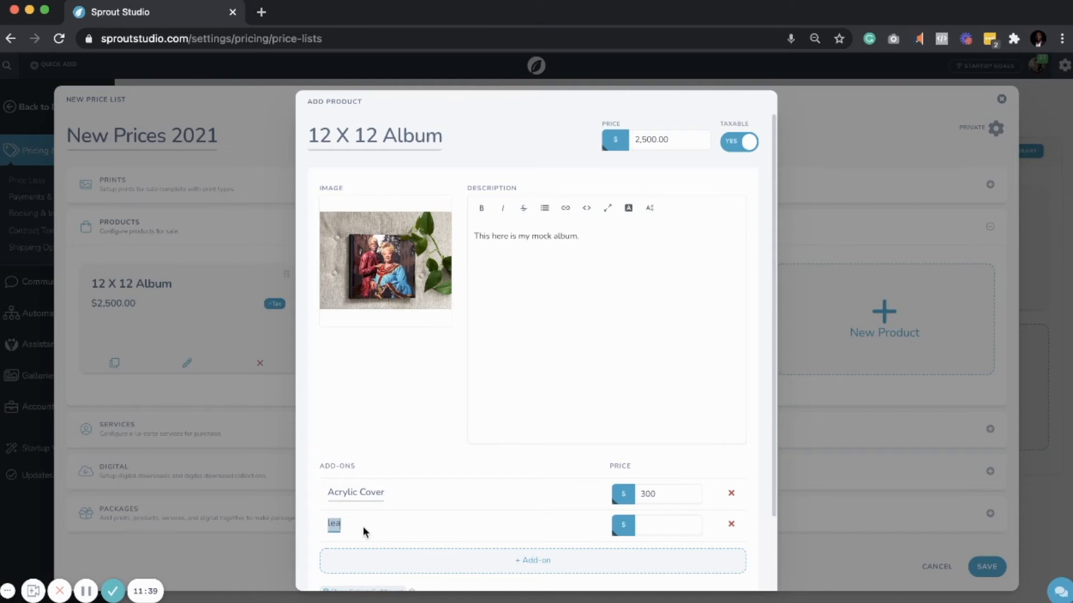
type("er")
left_click(652, 516)
type("500")
scroll(555, 501, "down", 3)
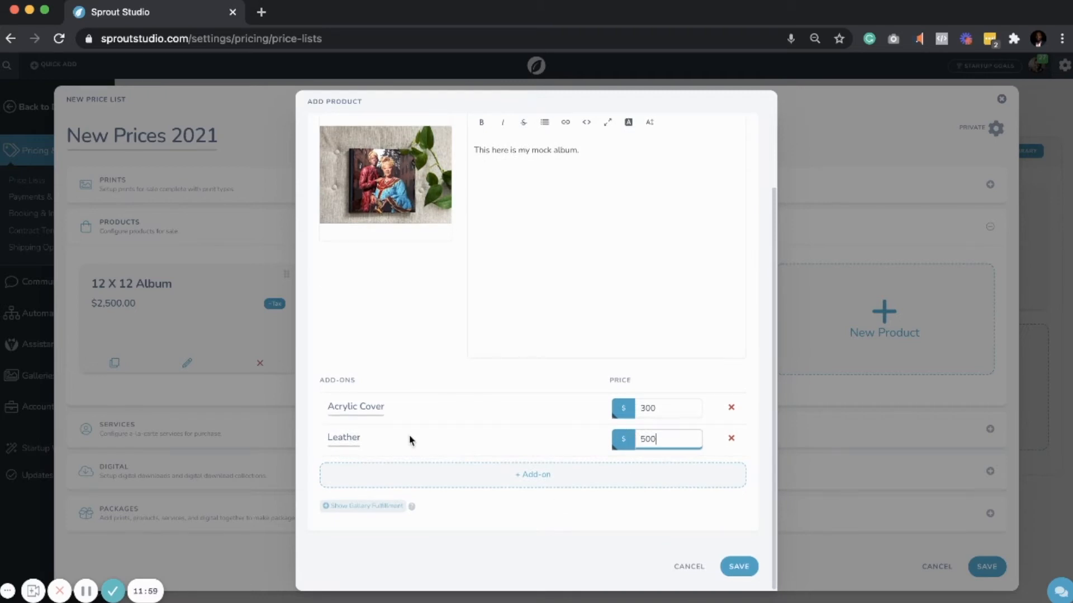
- Copy the name of the 12 X 12 Album's Acrylic Cover add-on and delete that add-on
triple_click(356, 406)
key("ctrl+c")
key("BackSpace")
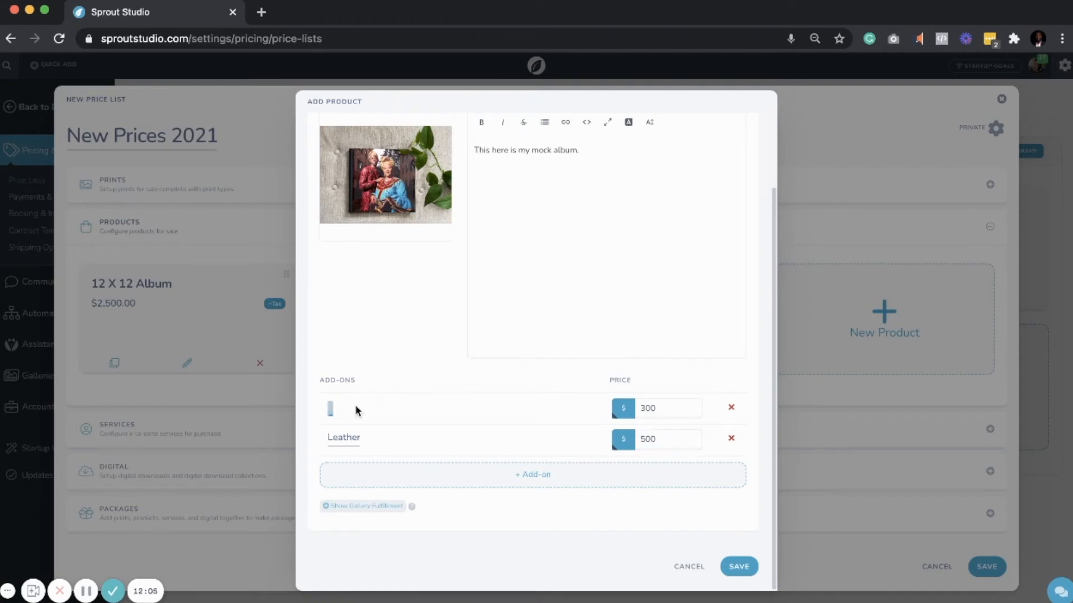
left_click(730, 407)
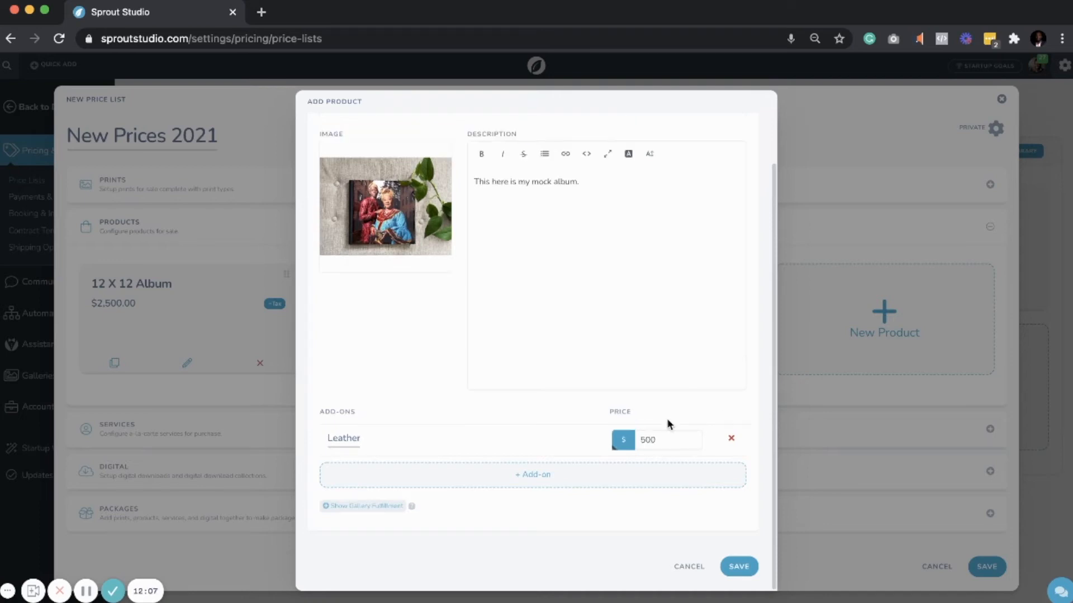
- Add "Acrylic Cover" at $300 below the Leather add-on, pasting the copied name, and save the 12 X 12 Album
left_click(537, 484)
triple_click(360, 436)
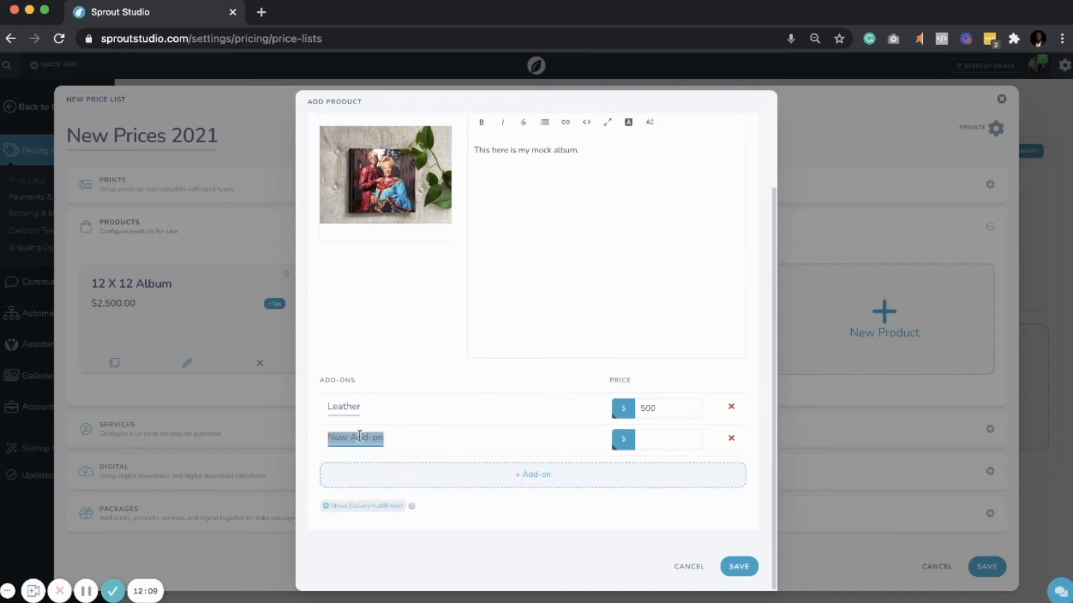
key("ctrl+v")
left_click(669, 441)
type("300")
left_click(730, 520)
left_click(738, 566)
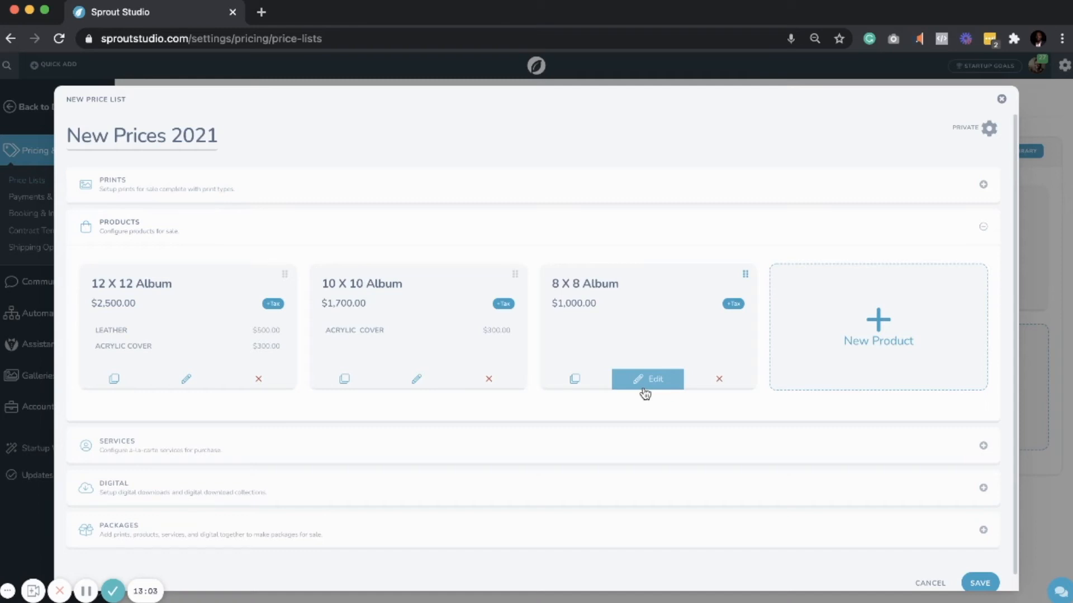
- Start a new print size in the Prints section with dimensions 16 x 20 inches
left_click(605, 195)
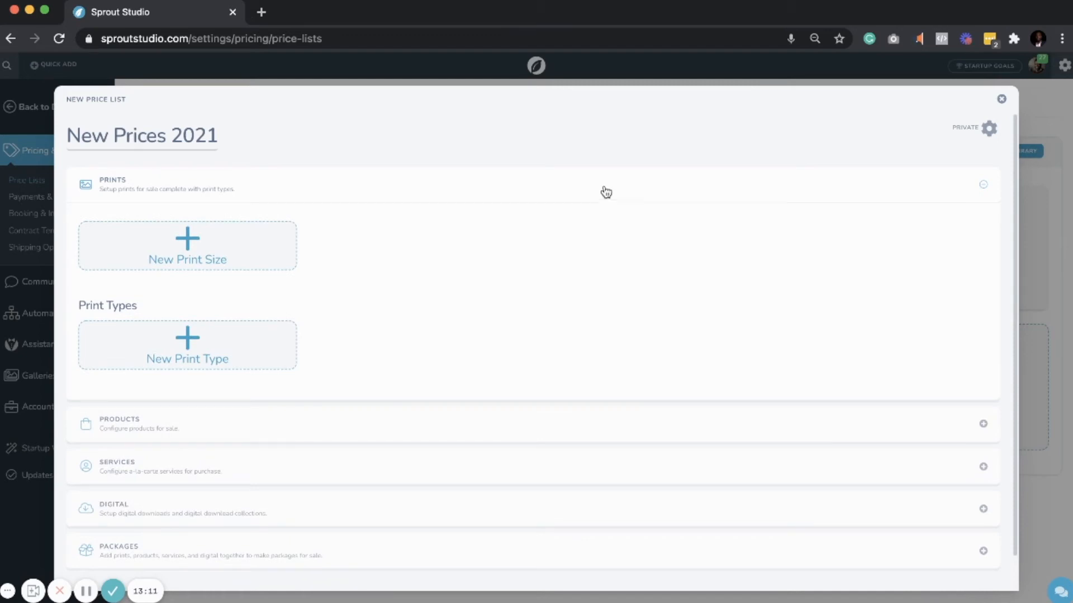
left_click(218, 246)
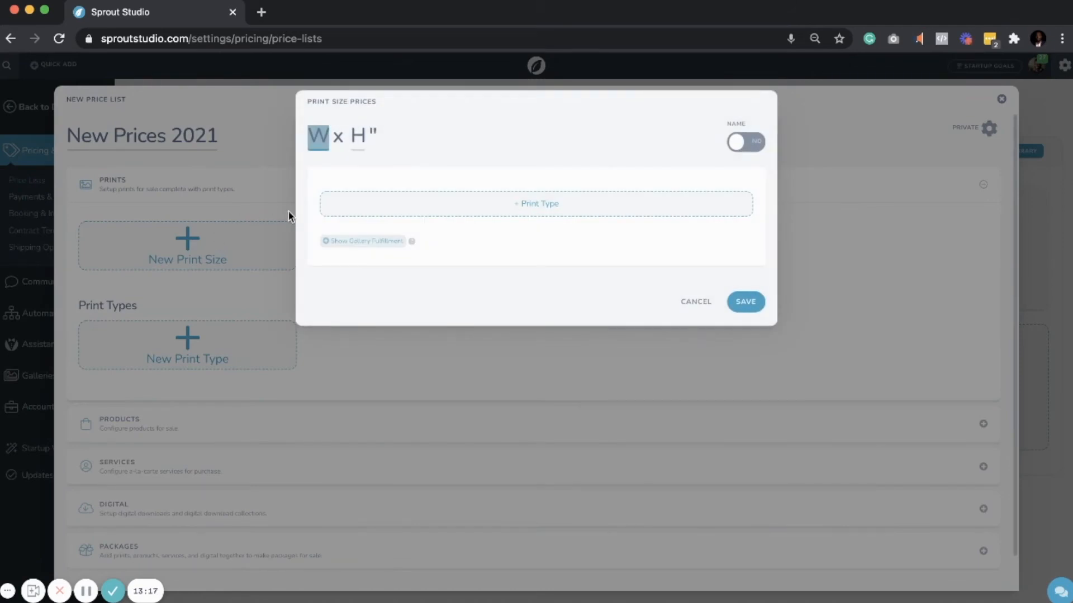
type("16")
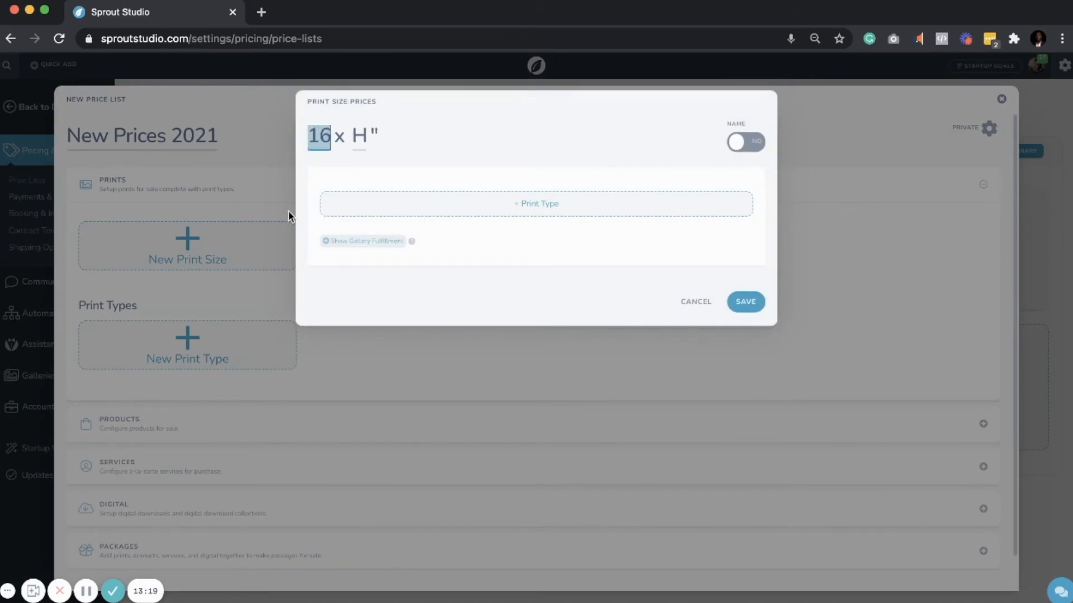
key("Tab")
type("20")
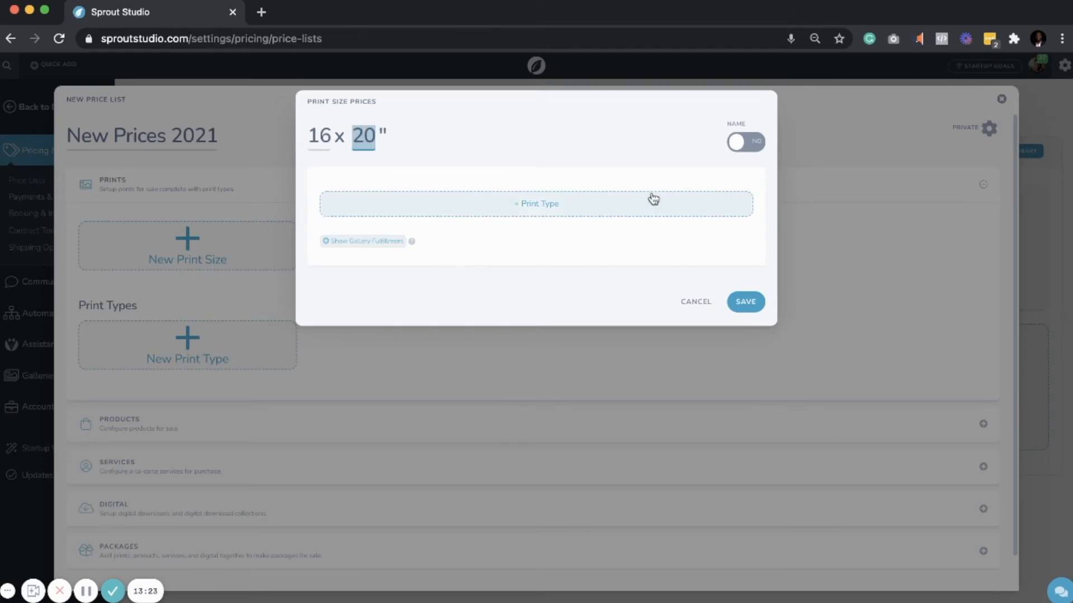
- Create a new print type named "Canvas" for the 16 x 20 print size
left_click(636, 213)
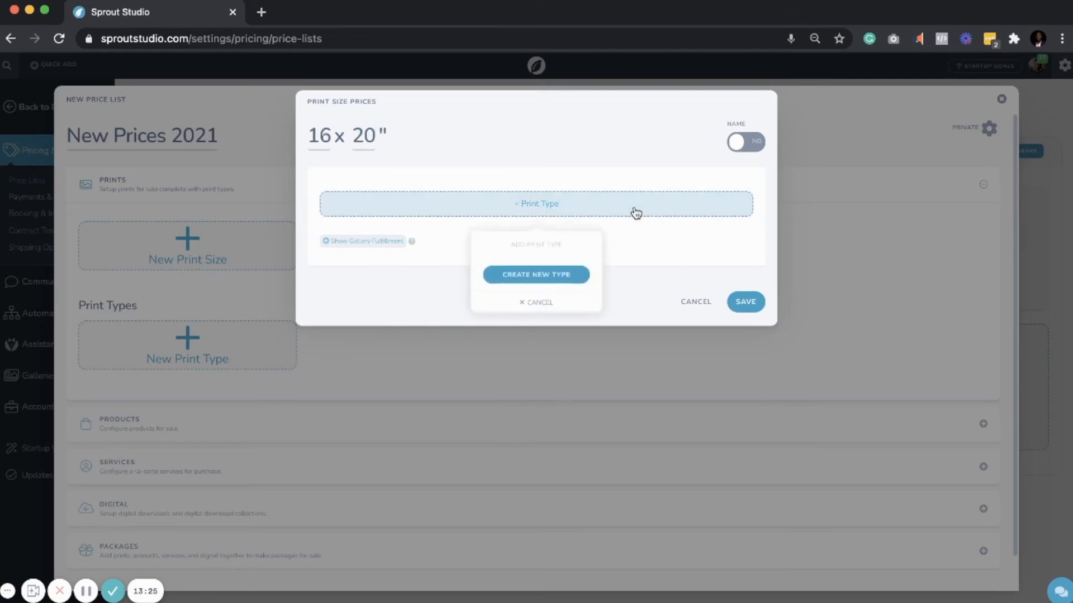
left_click(570, 274)
left_click(536, 295)
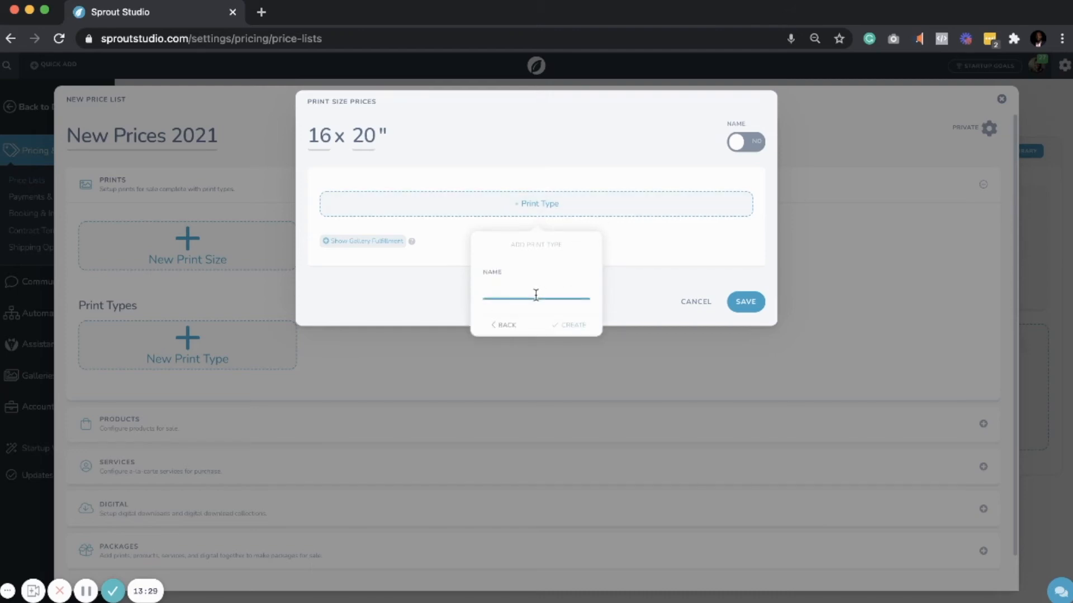
left_click(537, 277)
left_click(536, 284)
type("Canvass")
key("BackSpace")
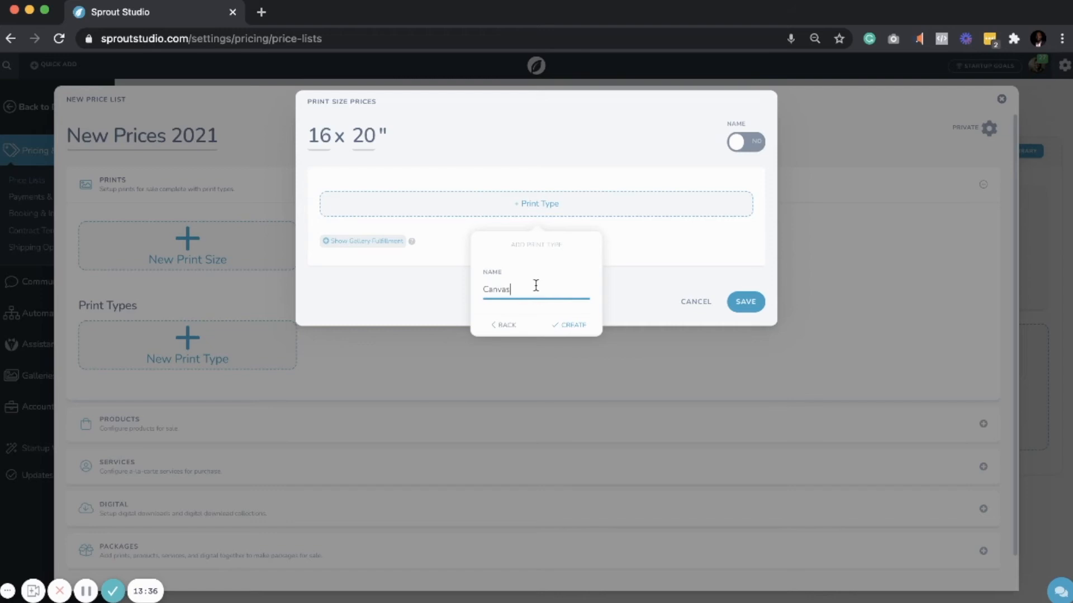
left_click(570, 324)
- Create a second print type named "Metal" for the 16 x 20 print size
left_click(553, 255)
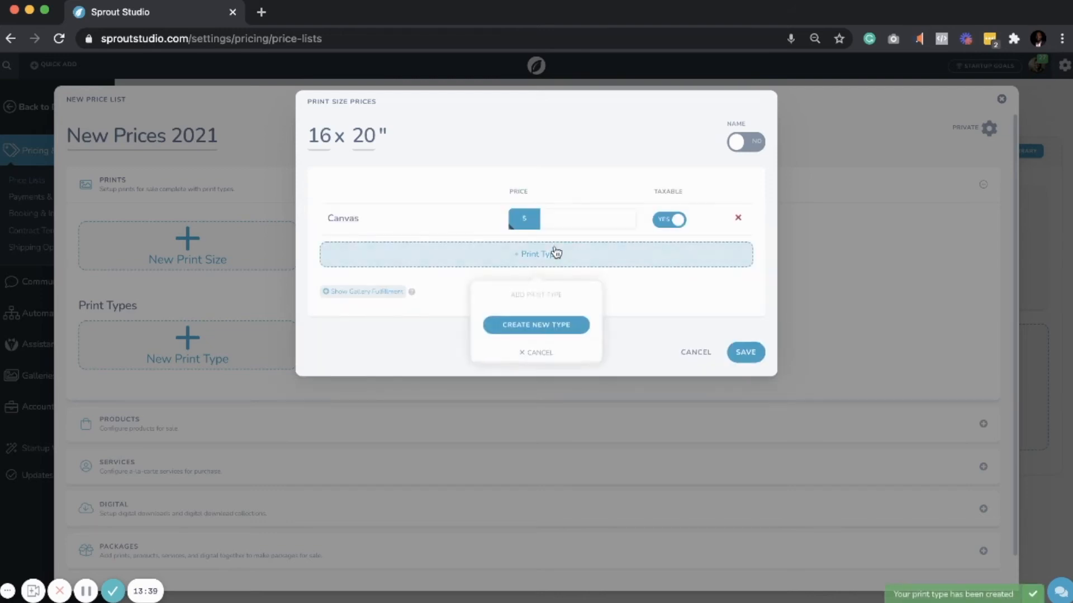
left_click(543, 324)
left_click(534, 334)
type("M")
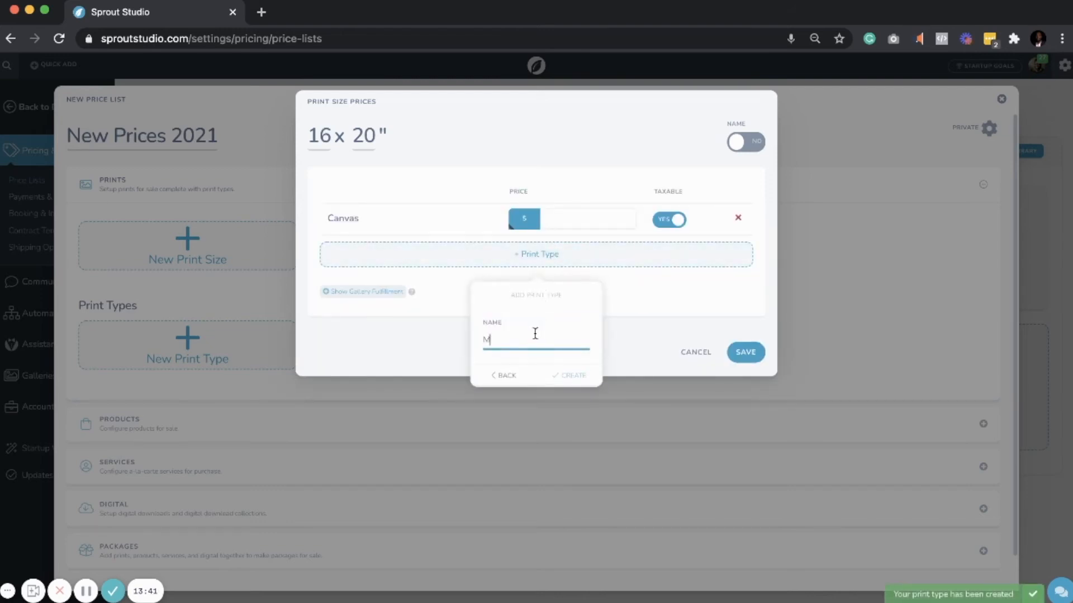
type("etal")
left_click(587, 308)
left_click(578, 373)
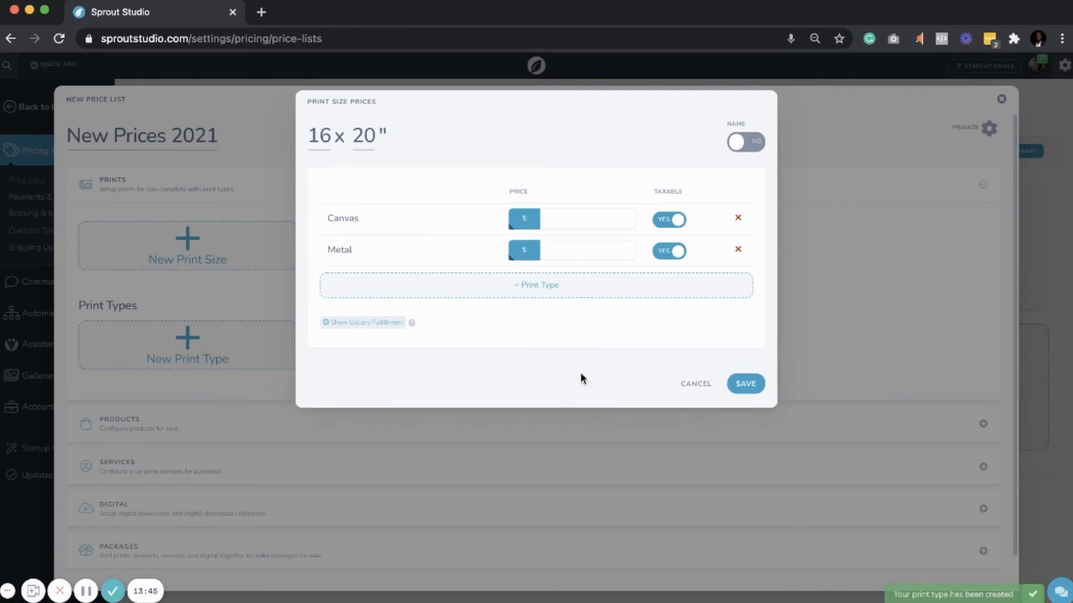
- Price the Canvas and Metal types of the 16 x 20 print at $300 each and save the print size
left_click(557, 218)
type("300")
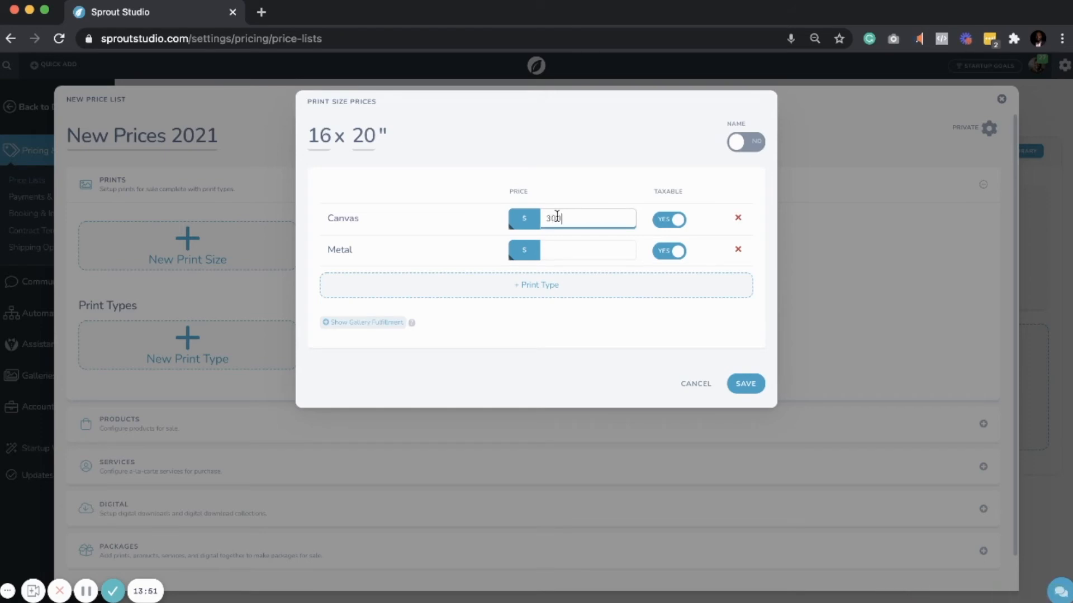
key("Tab")
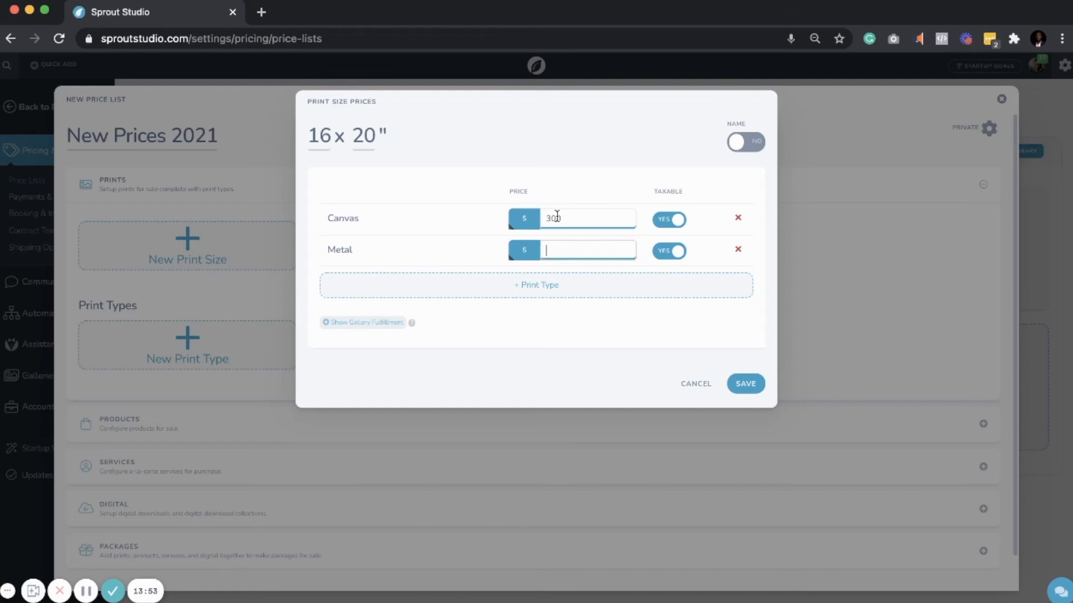
type("300")
left_click(749, 384)
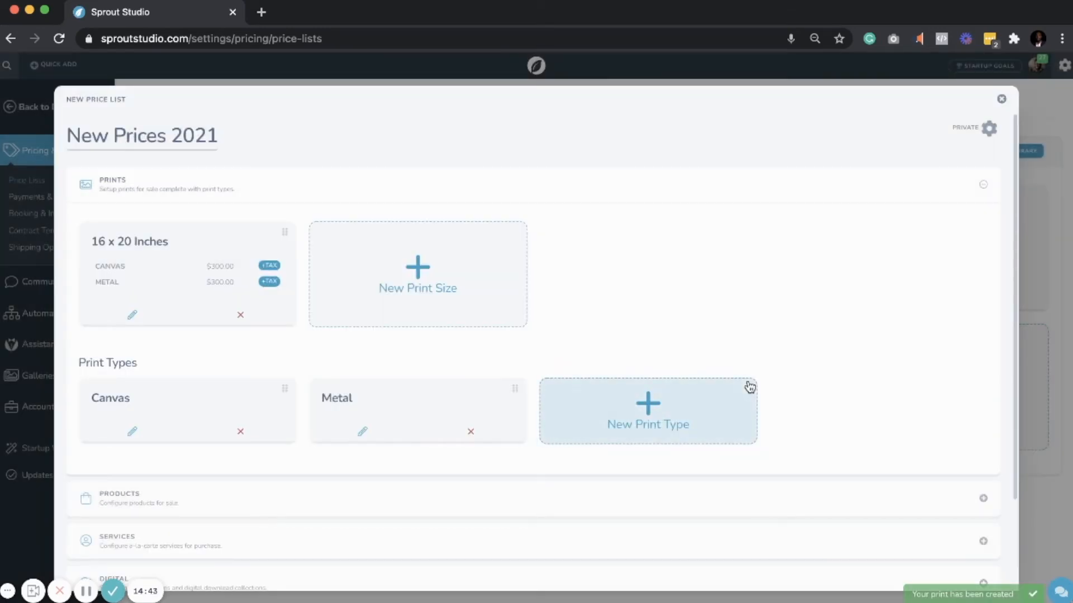
- Start another print size with dimensions 20 x 30 inches
left_click(428, 284)
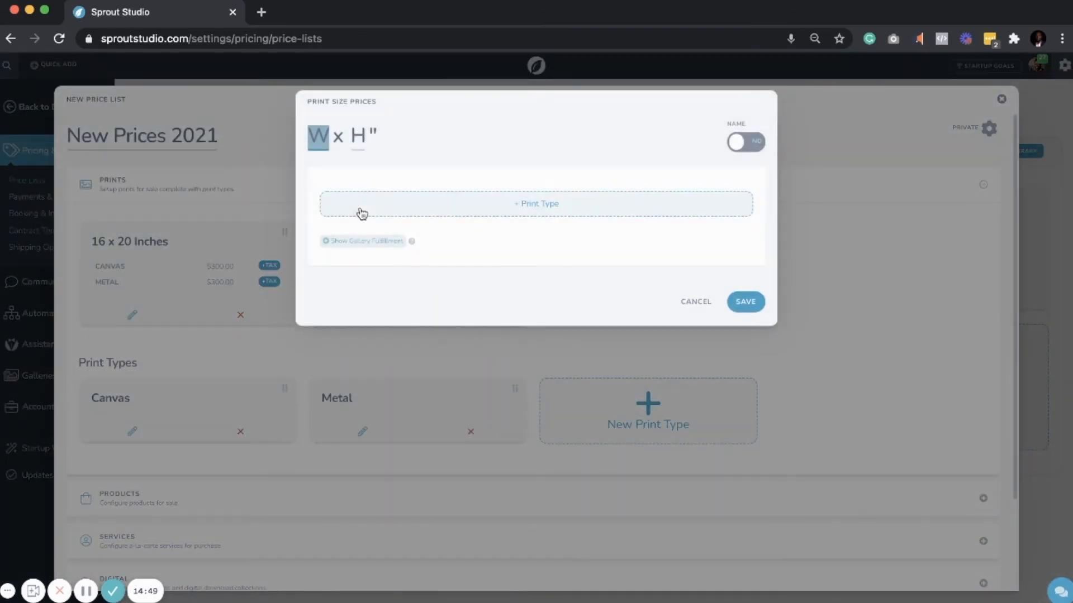
type("20")
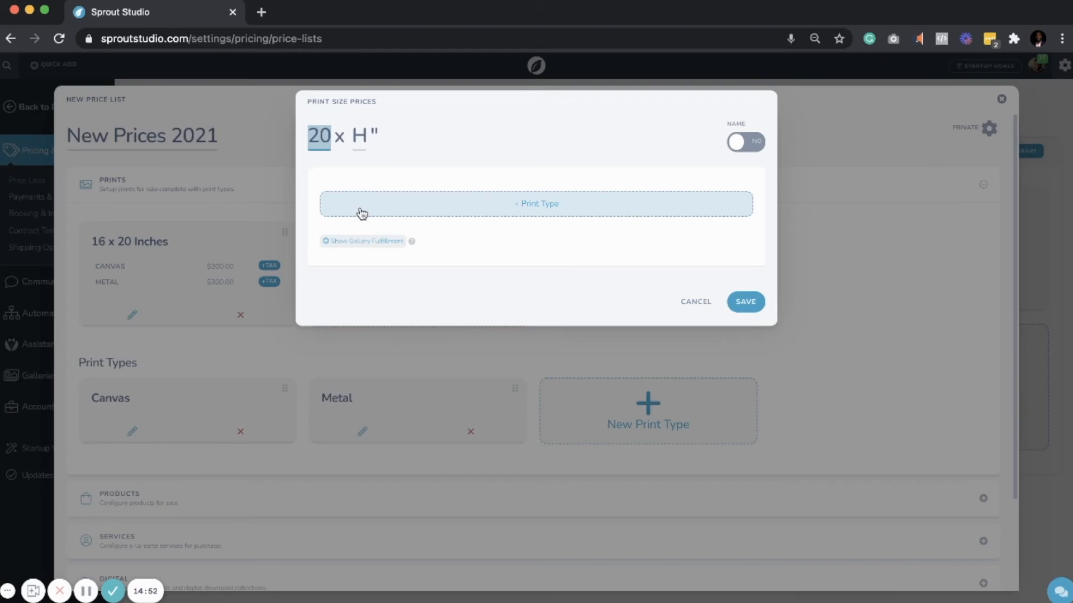
key("Tab")
type("30")
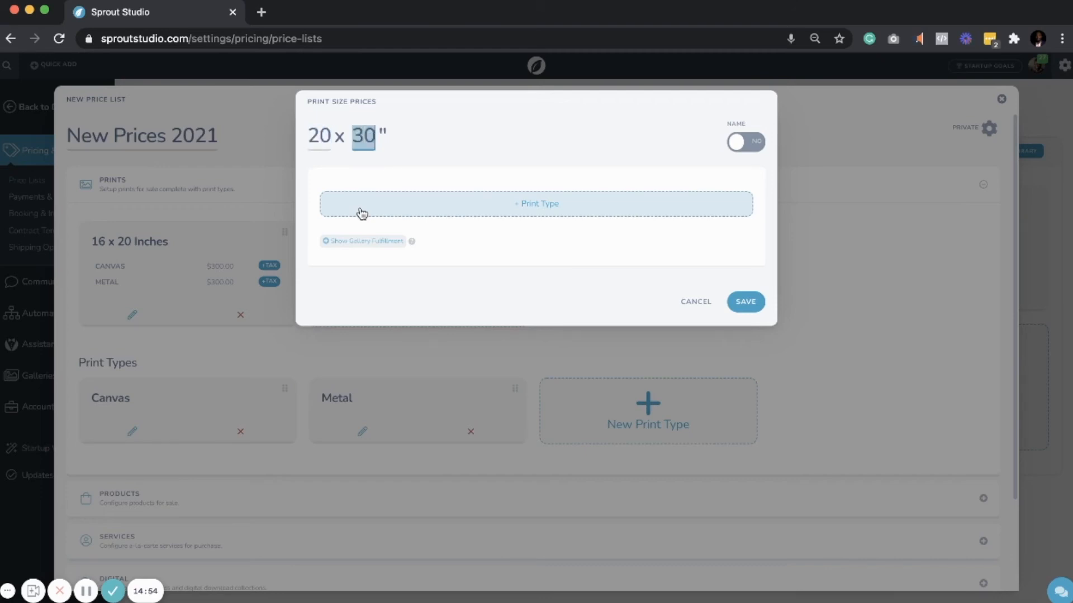
- Add the existing Canvas and Metal print types to the 20 x 30 print size
left_click(420, 214)
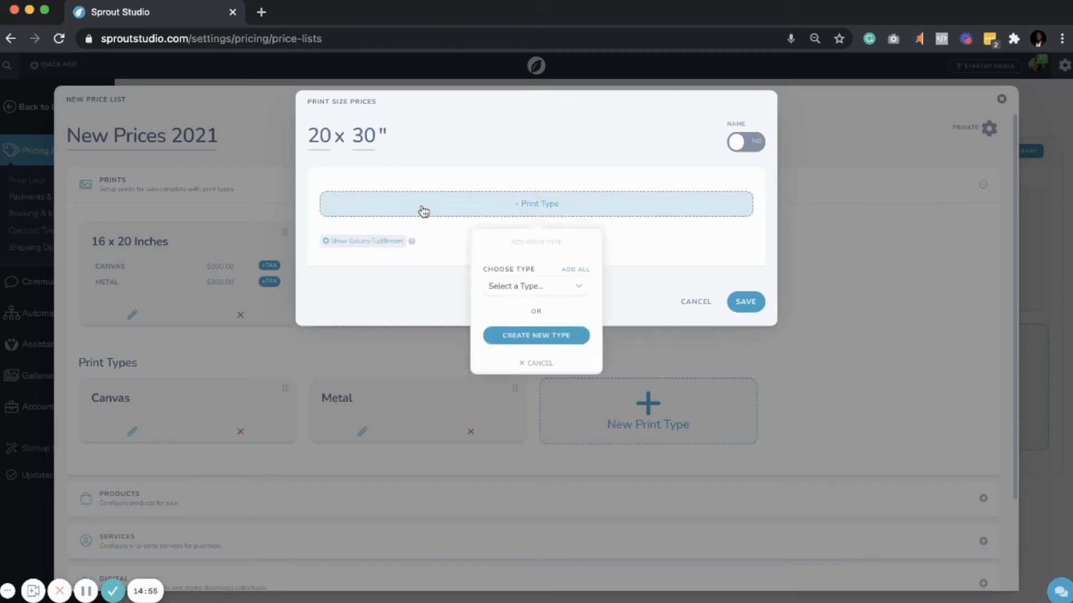
left_click(526, 304)
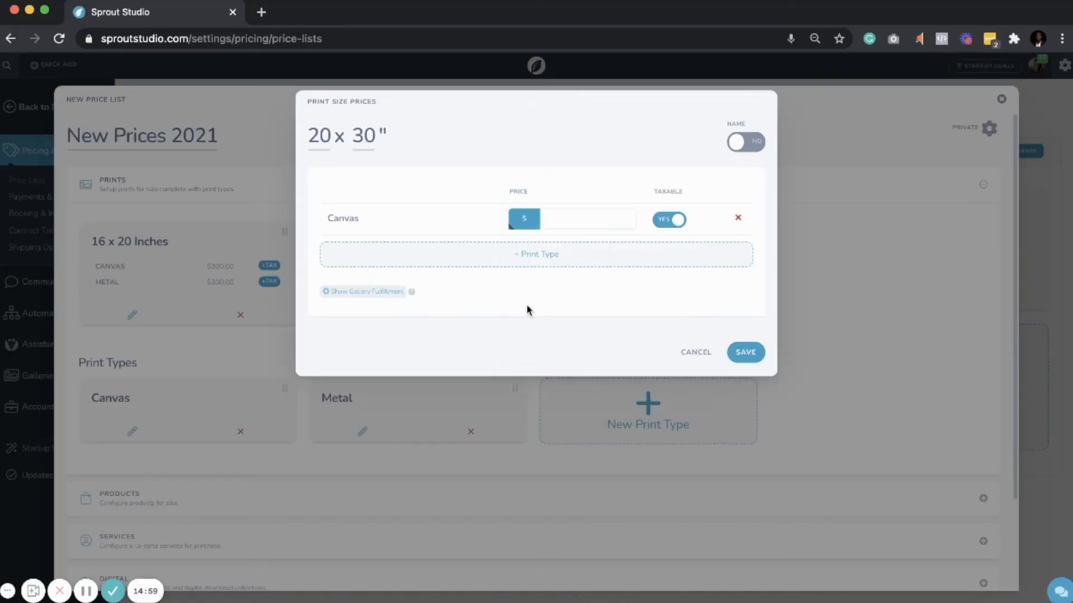
left_click(561, 259)
left_click(551, 338)
left_click(543, 366)
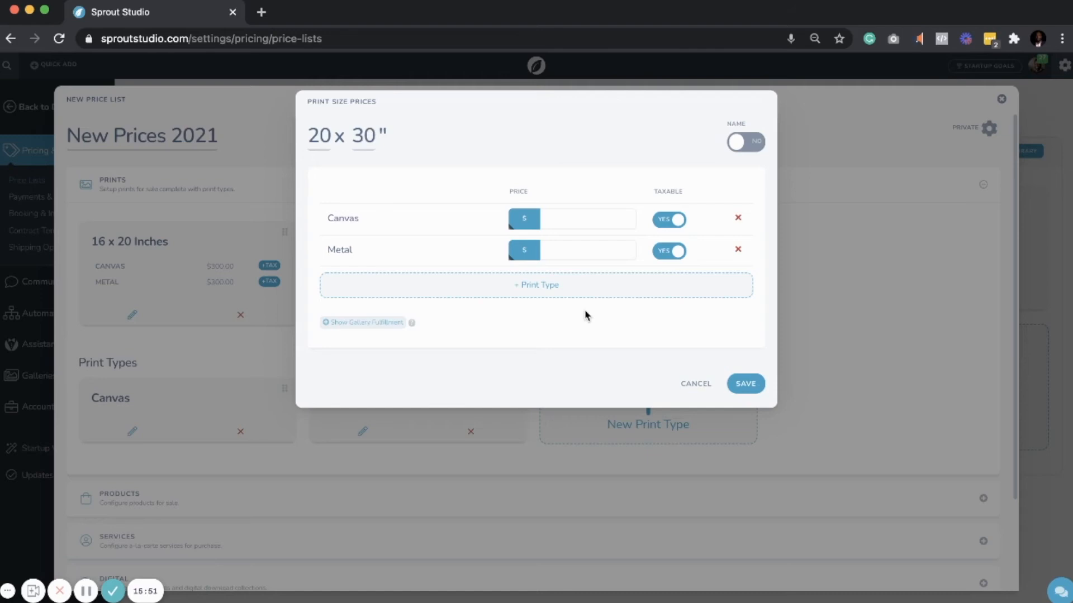
- Price the Canvas and Metal types of the 20 x 30 print at $500 each and save the print size
left_click(602, 220)
type("500")
left_click(621, 255)
type("500")
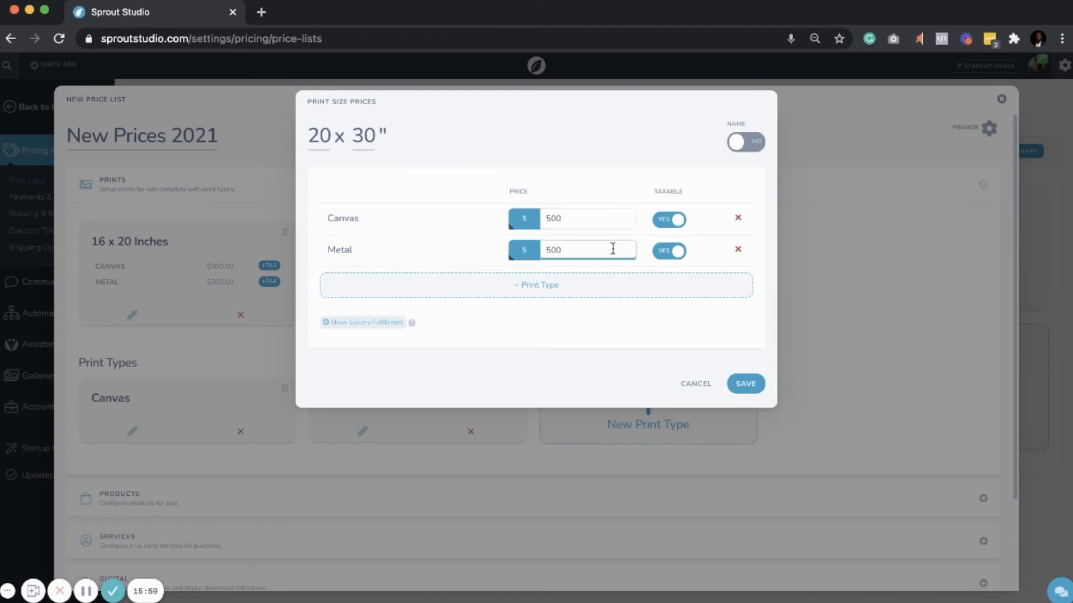
left_click(735, 385)
left_click(735, 385)
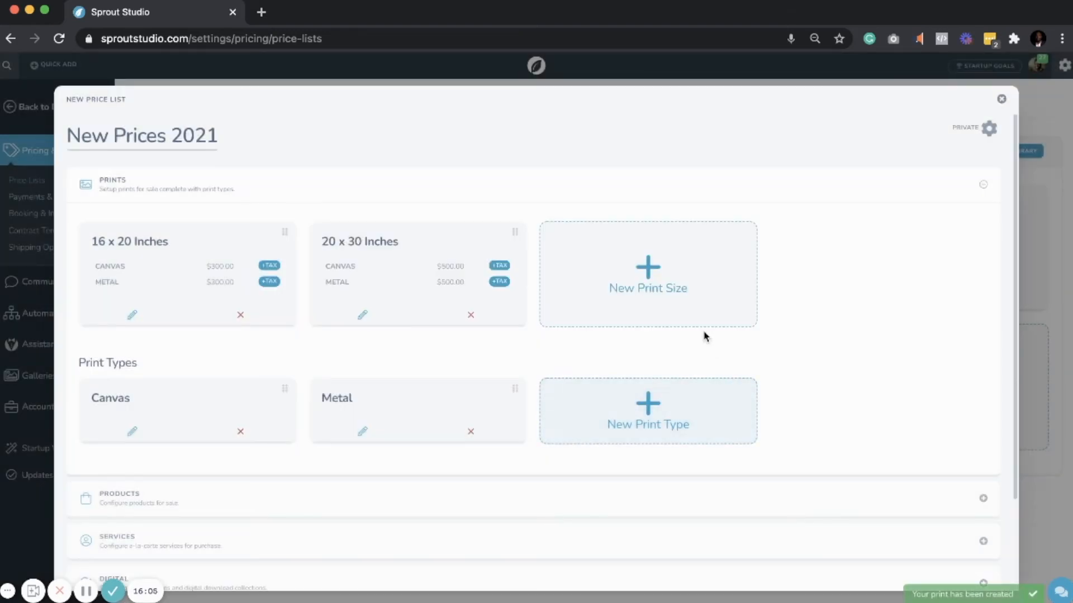
- Start a third print size with dimensions 30 x 30 inches
left_click(672, 301)
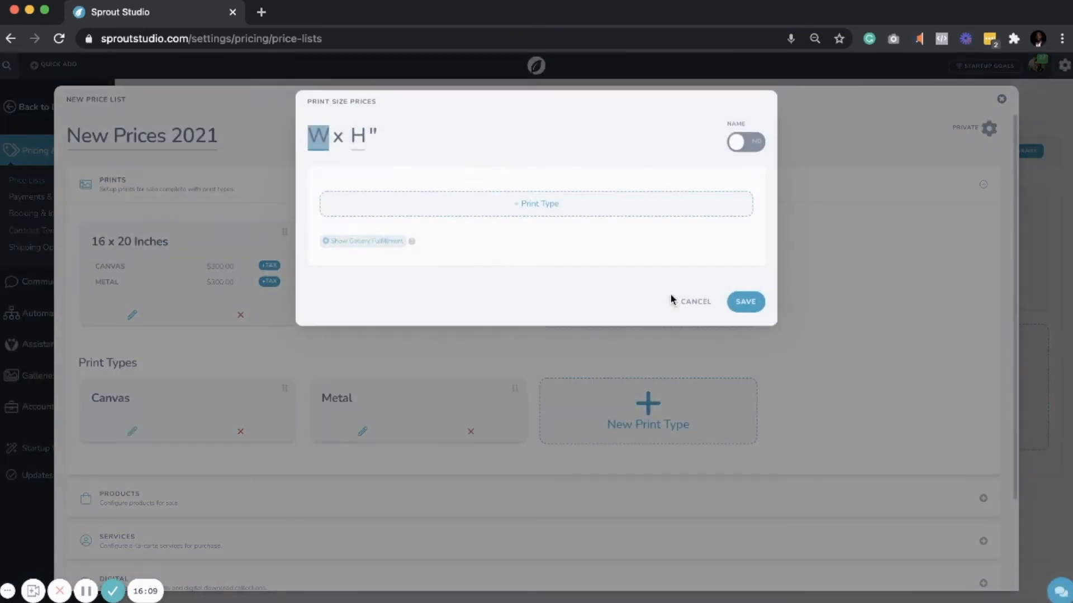
type("30")
key("Tab")
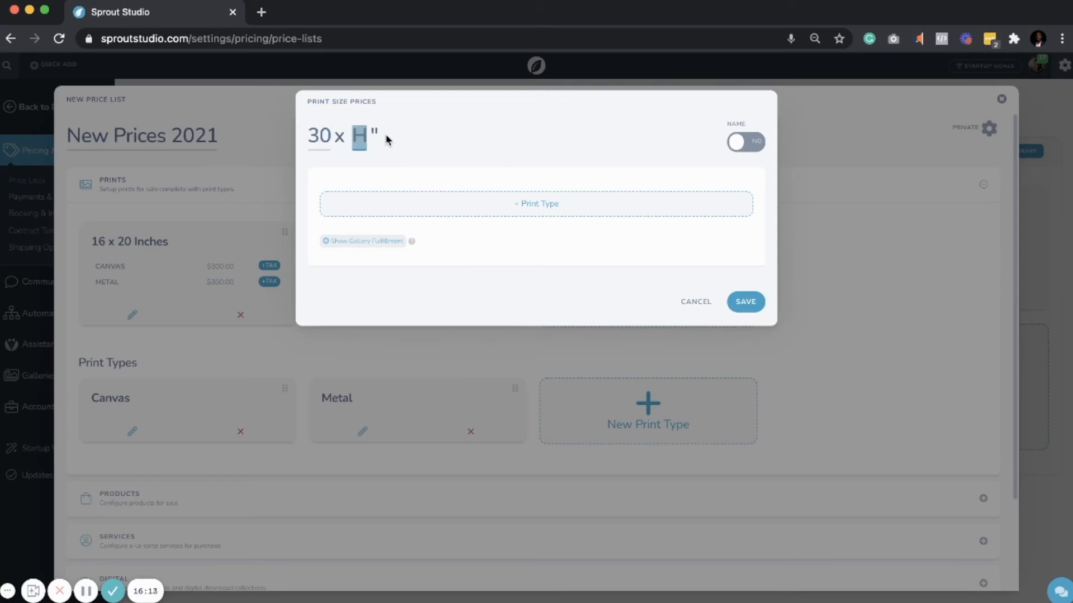
type("30")
left_click(393, 154)
- Add the existing Canvas and Metal print types to the 30 x 30 print size
left_click(447, 210)
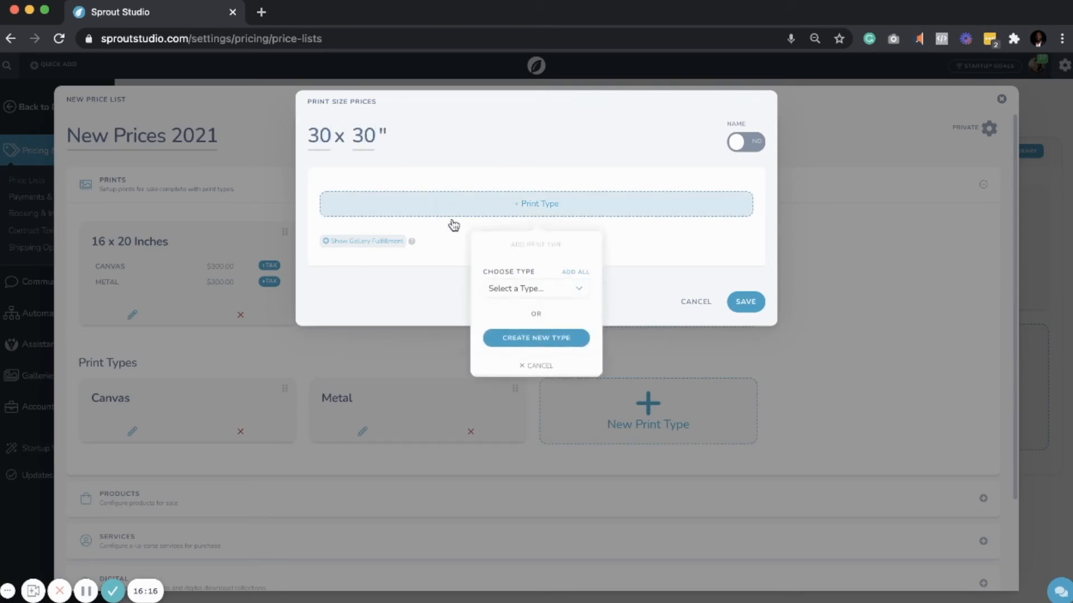
left_click(535, 288)
left_click(511, 304)
left_click(562, 259)
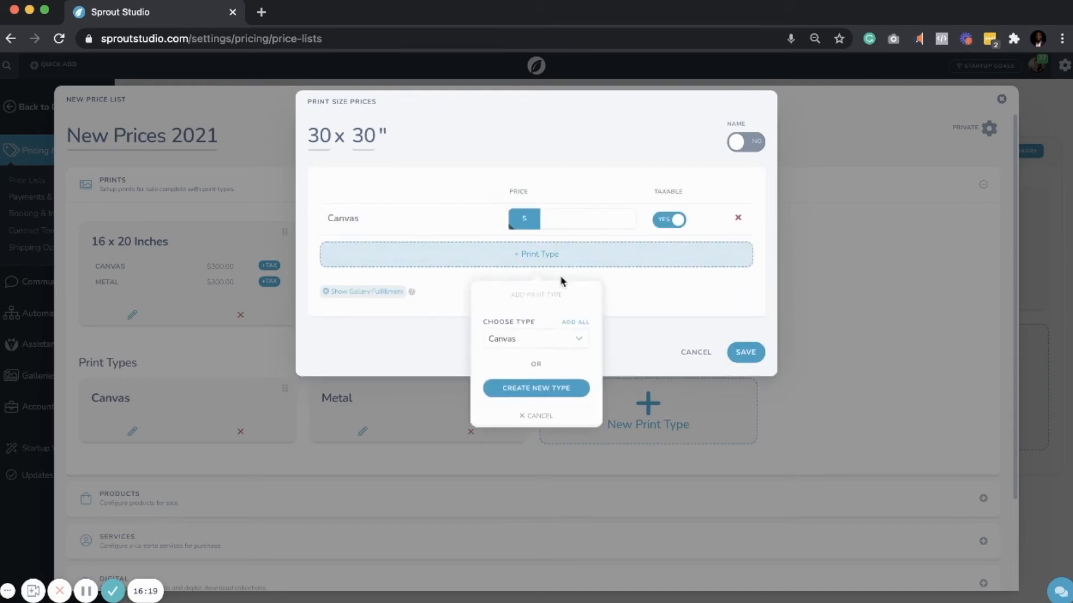
left_click(551, 364)
- Price the Canvas and Metal types of the 30 x 30 print at $800 each and save the print size
left_click(616, 222)
type("5")
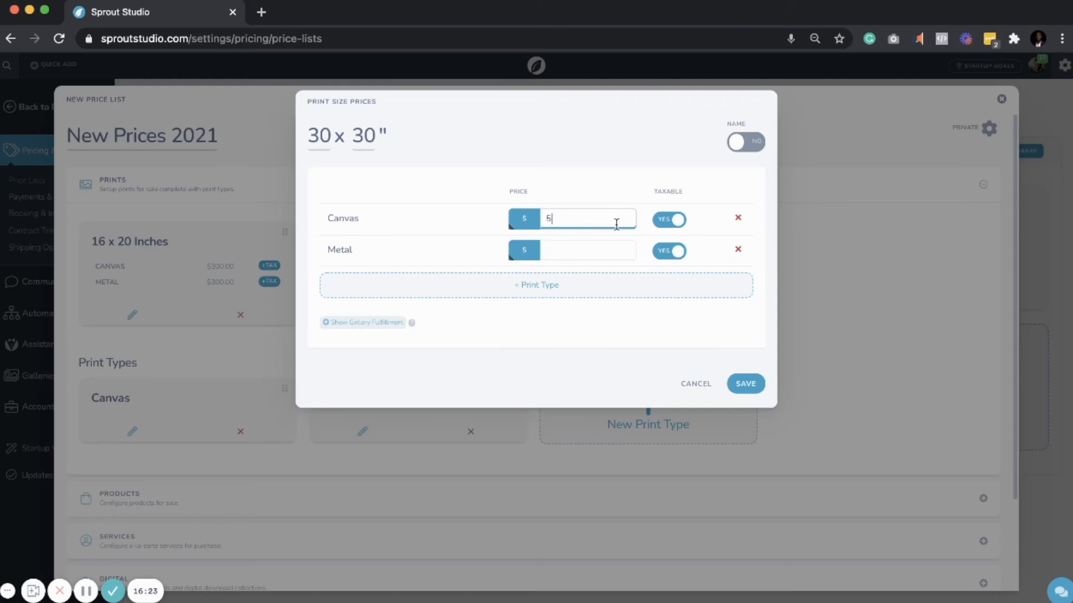
type("00")
key("BackSpace")
key("BackSpace")
key("BackSpace")
type("800")
left_click(603, 252)
type("800")
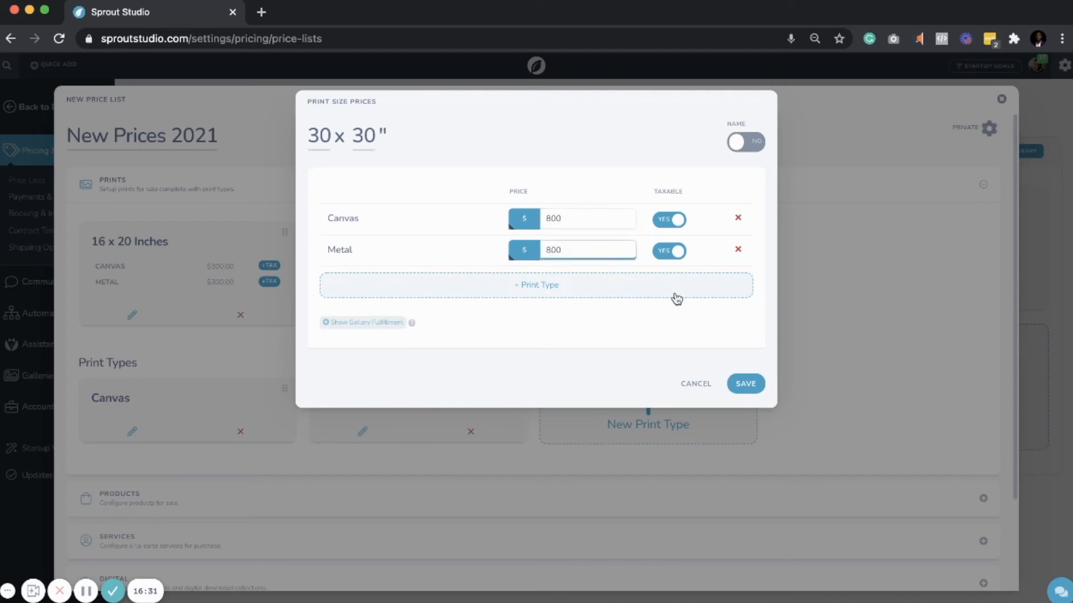
left_click(749, 386)
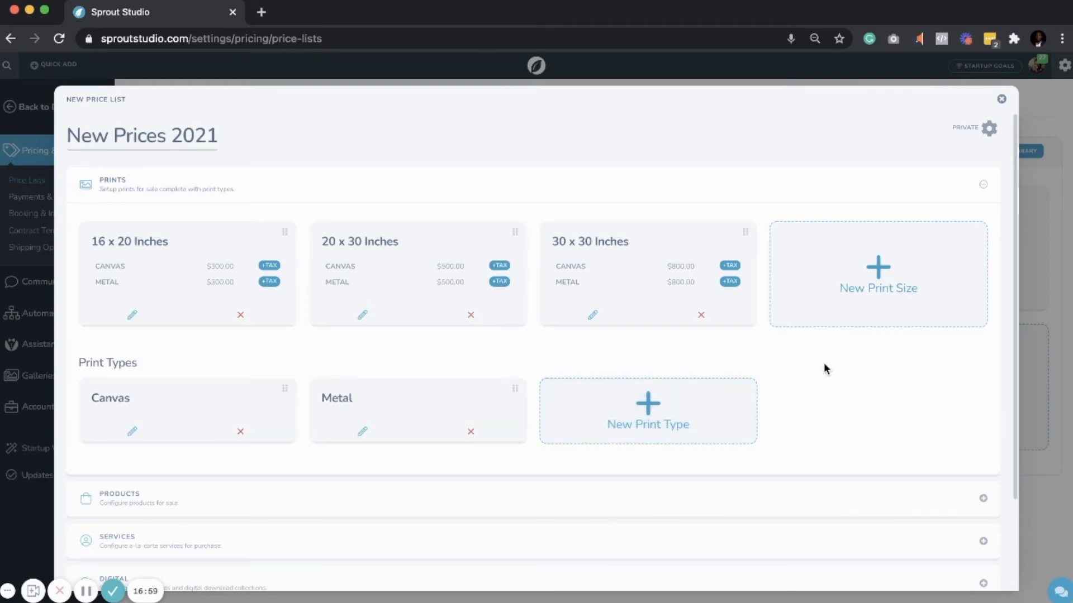
- Look over the Products and Services sections and start setting up a new item in the Digital section
scroll(805, 395, "down", 3)
left_click(804, 384)
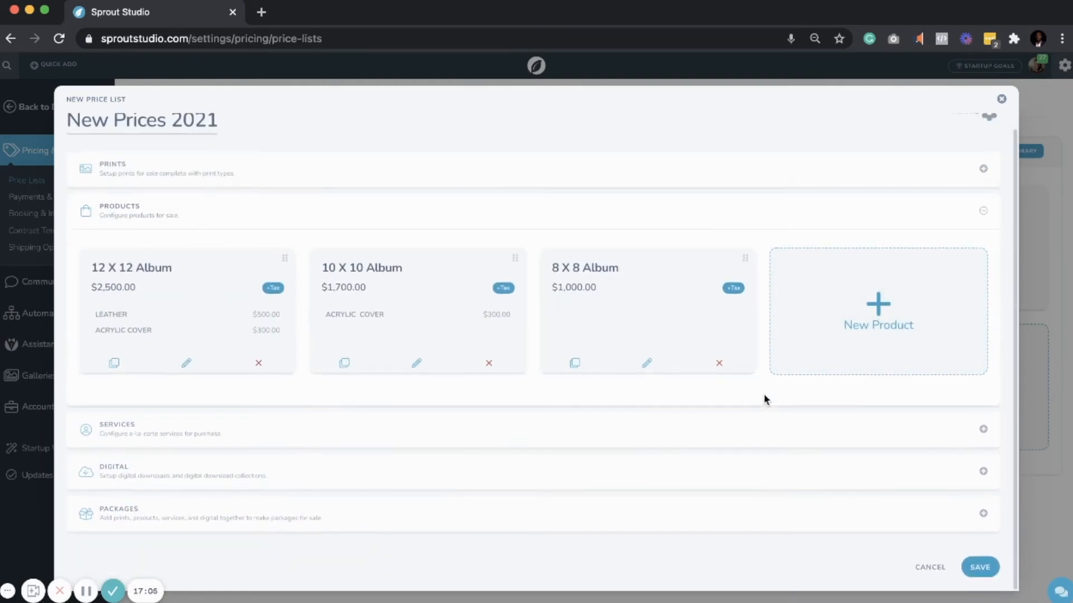
left_click(758, 433)
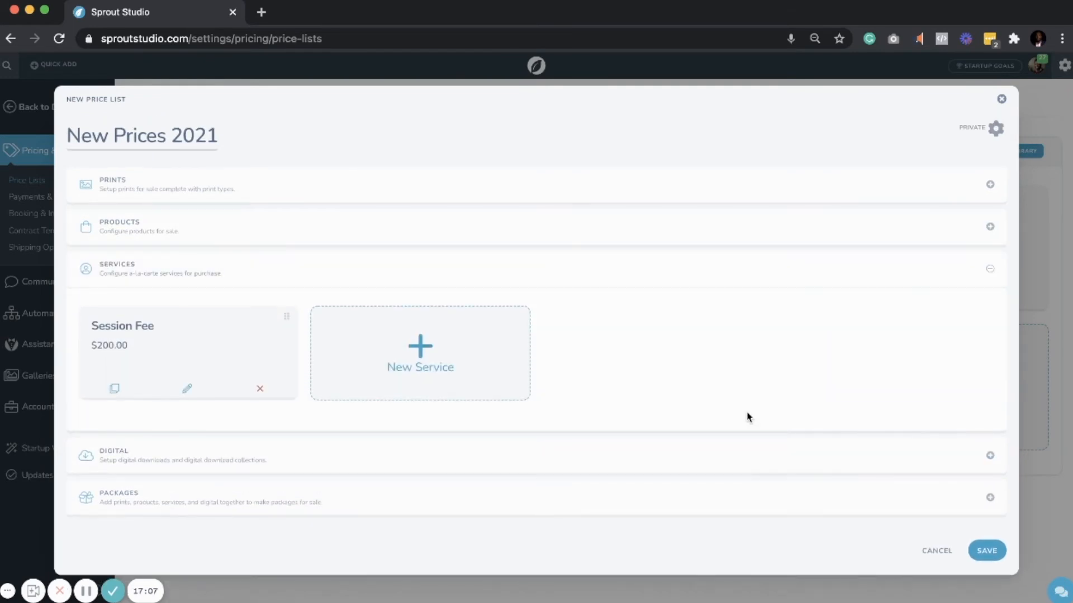
left_click(740, 459)
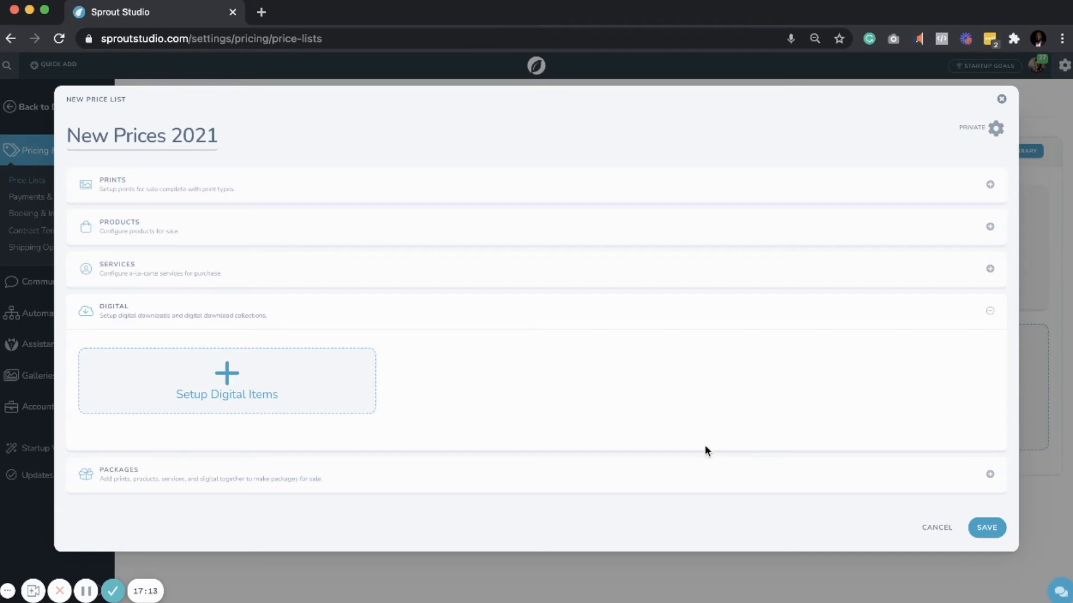
left_click(259, 396)
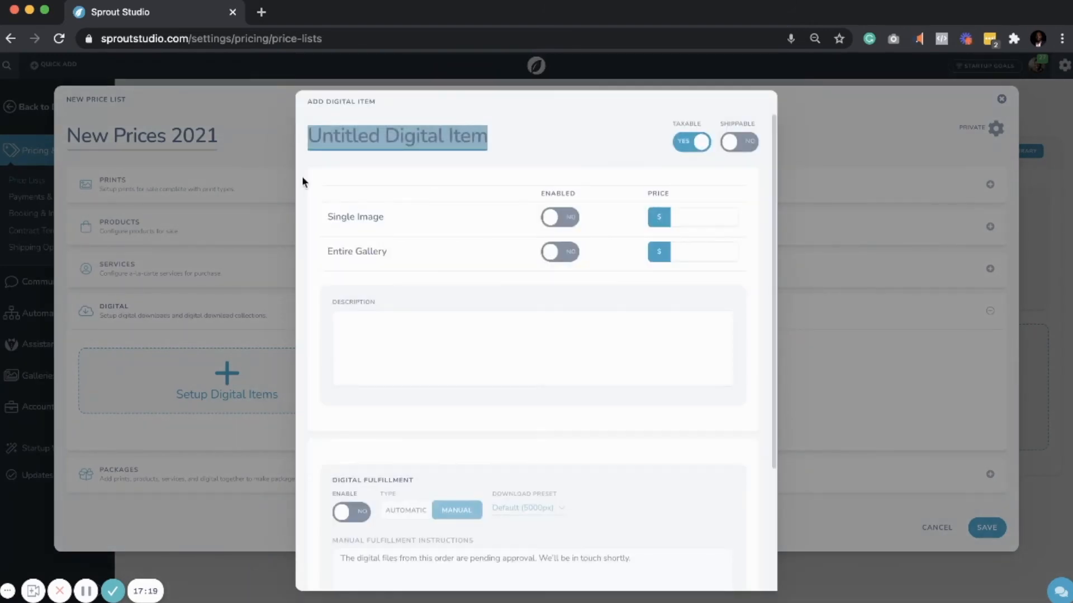
- Name the new digital item "Digital Items"
left_click(388, 132)
key("BackSpace")
key("BackSpace")
key("BackSpace")
key("BackSpace")
key("BackSpace")
key("BackSpace")
key("BackSpace")
key("BackSpace")
key("BackSpace")
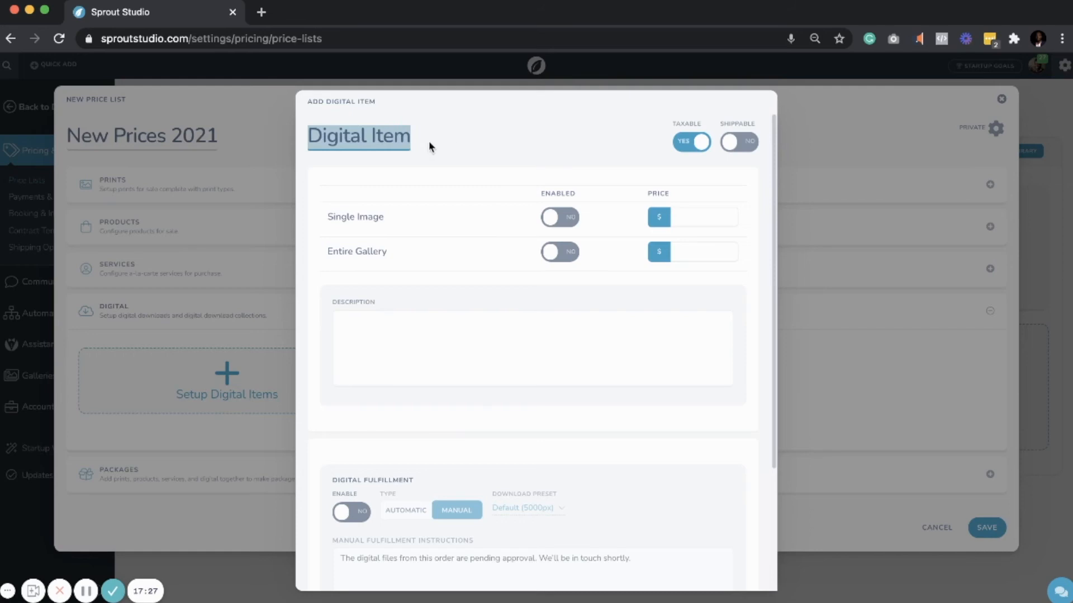
left_click(410, 146)
type("s")
- Enable the Single Image and Entire Gallery options of the digital item, priced at $100 and $2500
left_click(569, 218)
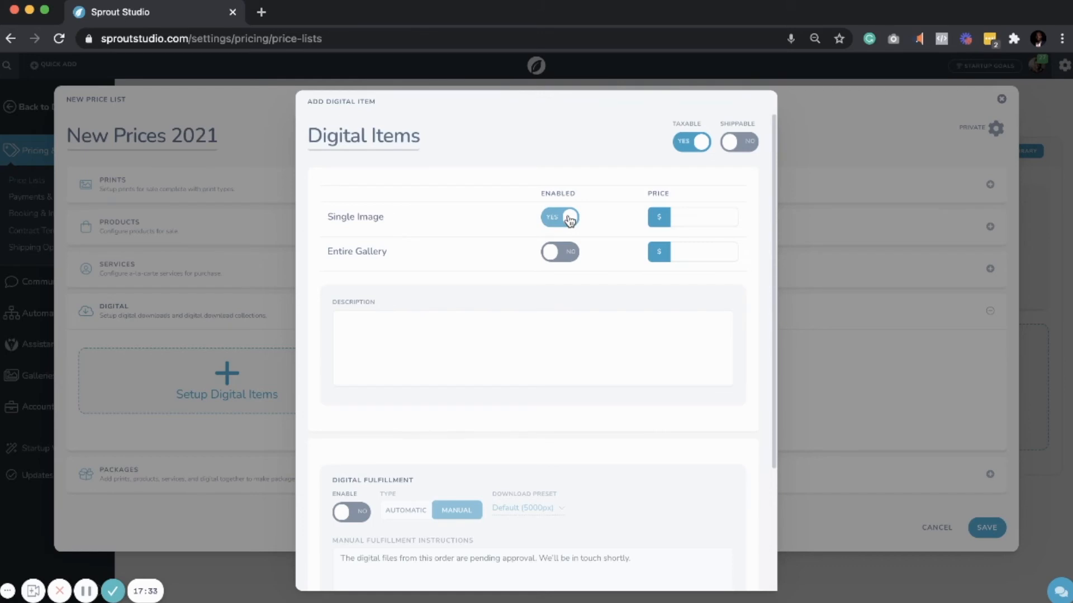
left_click(557, 257)
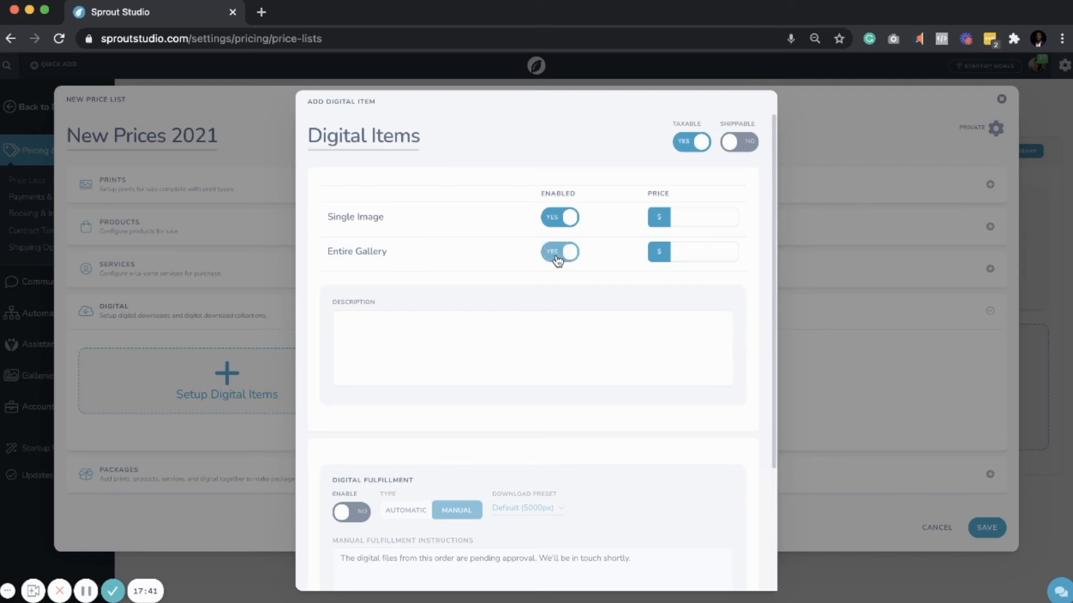
left_click(689, 217)
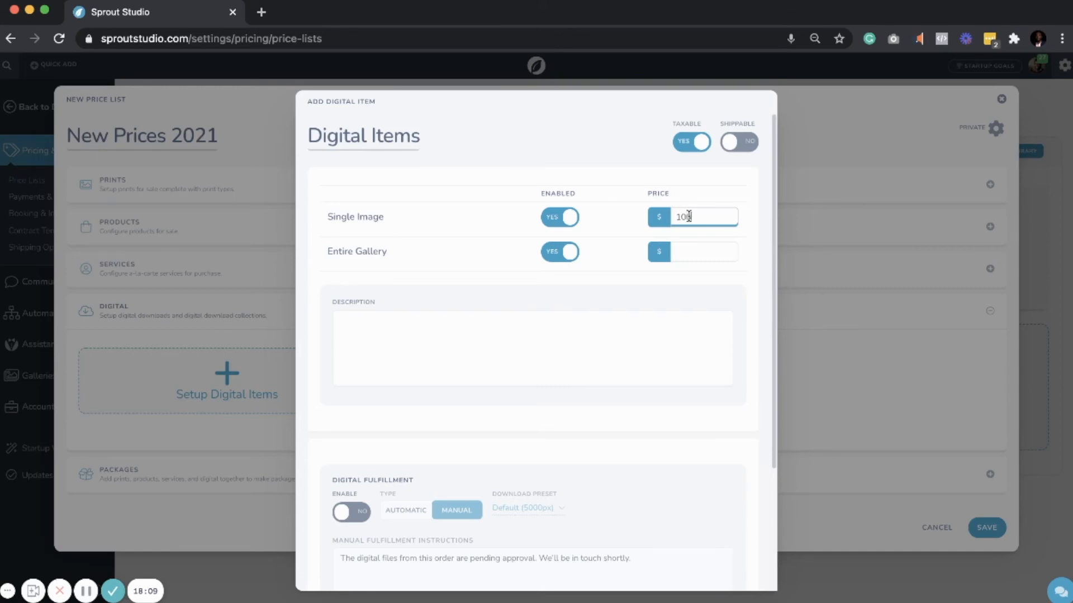
left_click(709, 252)
type("2500")
left_click(674, 327)
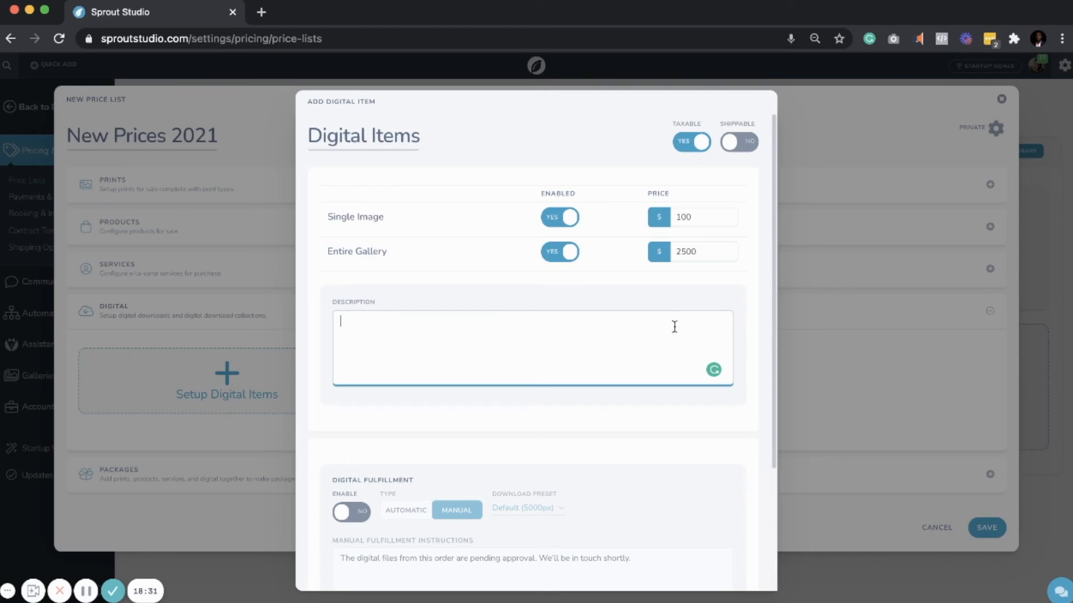
type("Here is your")
key("BackSpace")
key("BackSpace")
key("BackSpace")
key("BackSpace")
key("BackSpace")
key("BackSpace")
key("BackSpace")
key("BackSpace")
key("BackSpace")
key("super+a")
key("BackSpace")
- Enter the description "Digital images, great for social media posts and electronic holiday cards." for the digital item
type("Digital ")
type("images")
type(",")
type("eat")
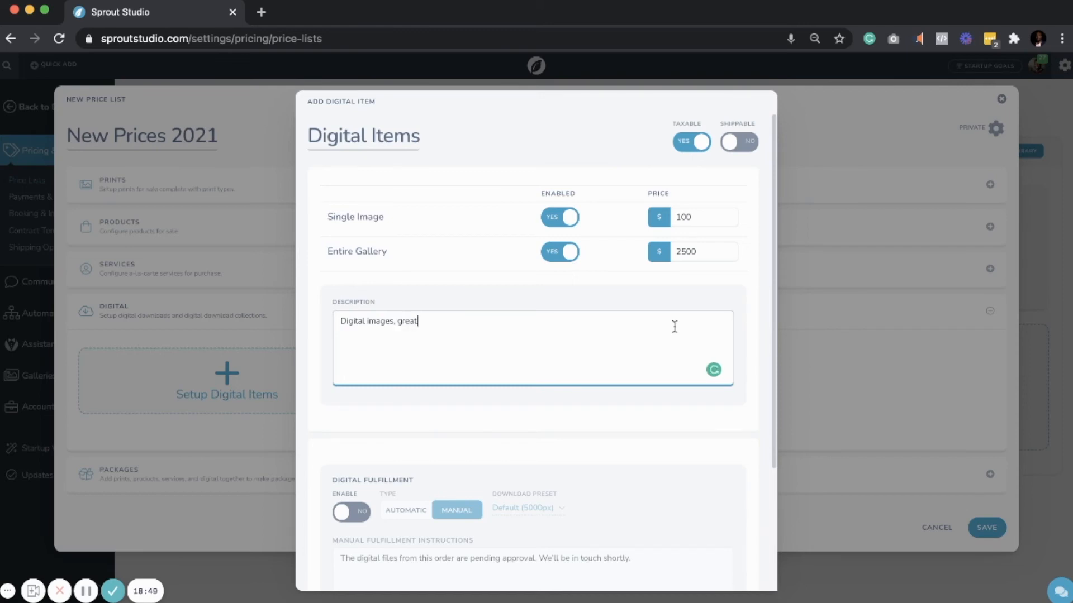
type(" for social media post and")
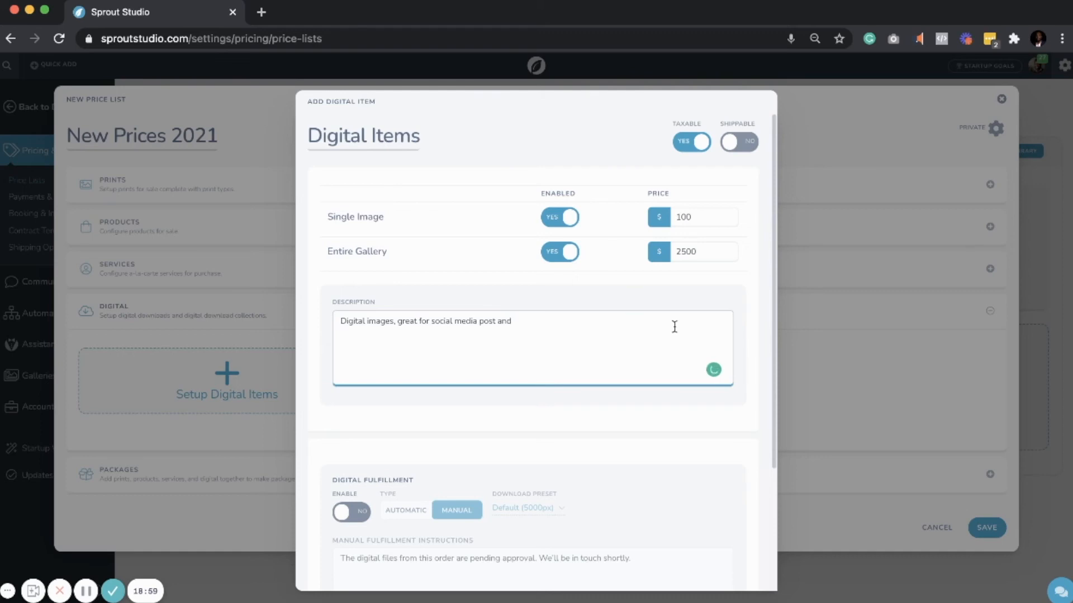
type("electronic holiday cards.")
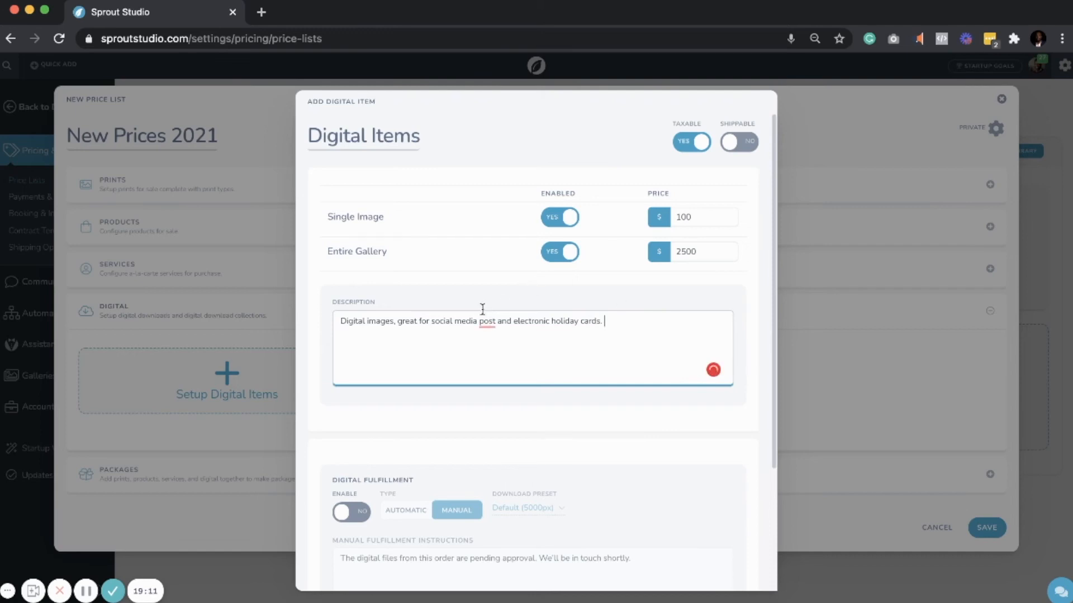
mouse_move(487, 322)
left_click(493, 351)
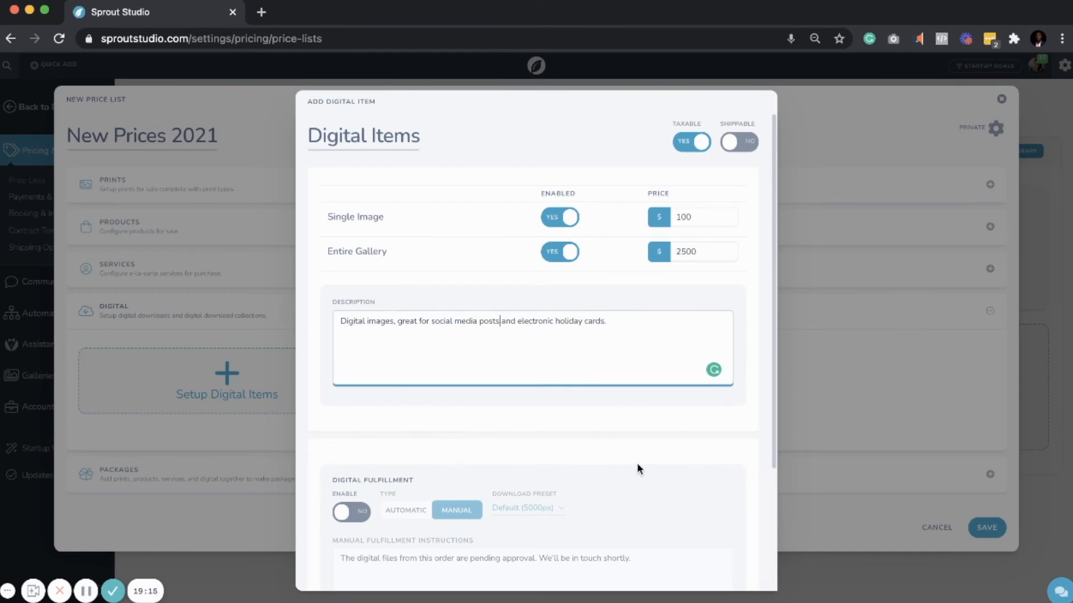
- Enable digital fulfillment of the automatic type with the Default (5000px) download preset and save the digital item
scroll(637, 464, "down", 3)
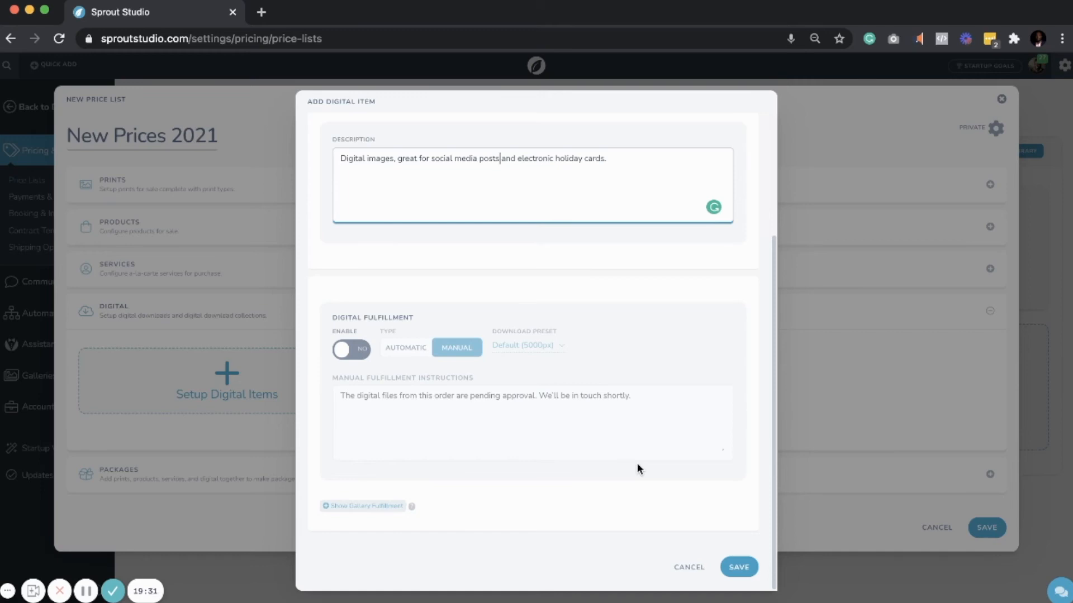
left_click(342, 355)
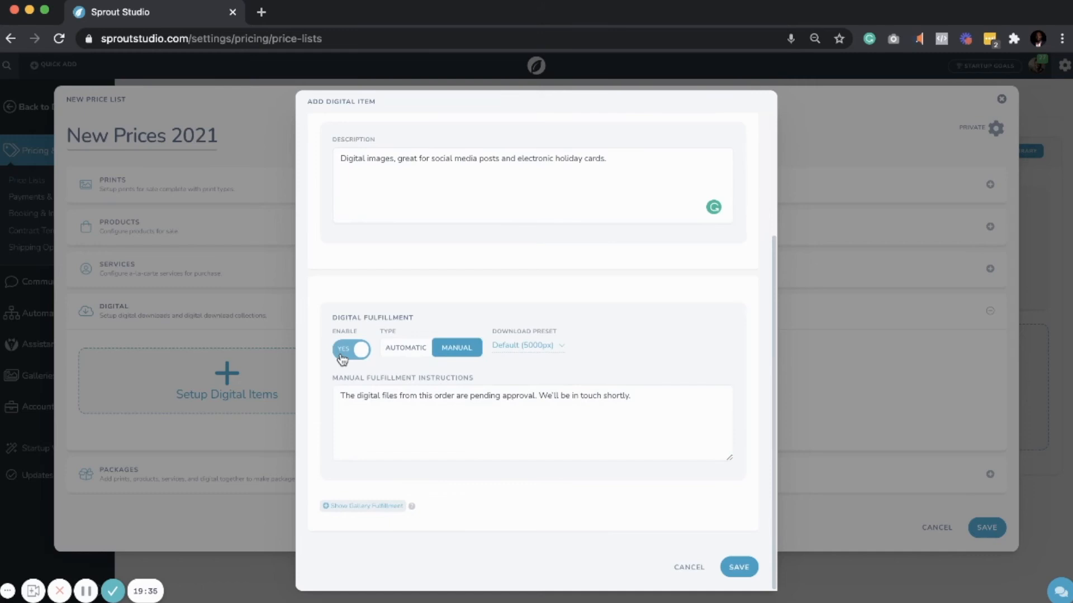
left_click(423, 383)
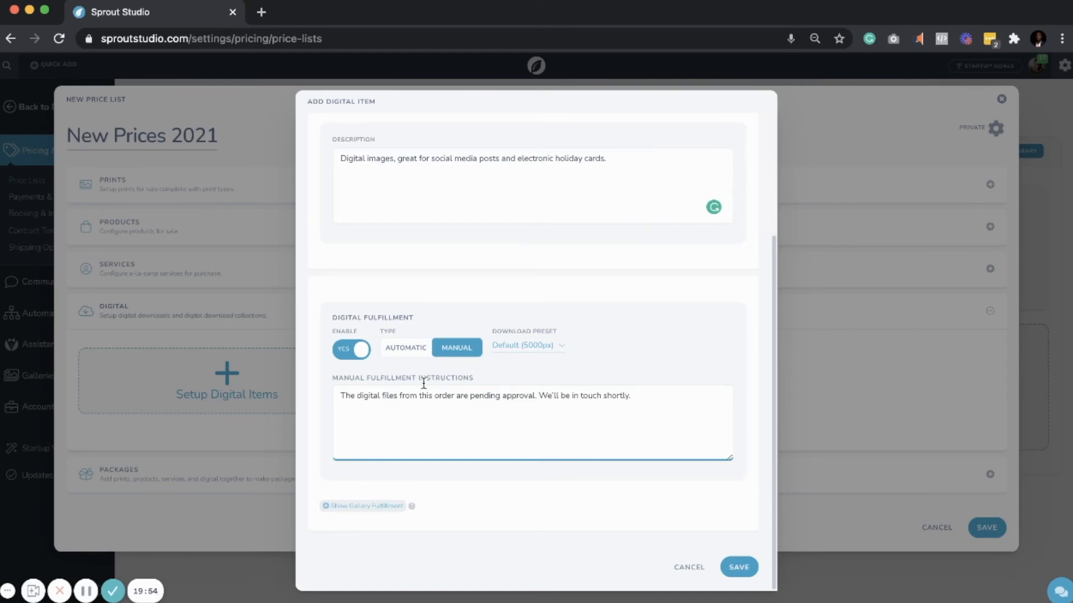
left_click(402, 347)
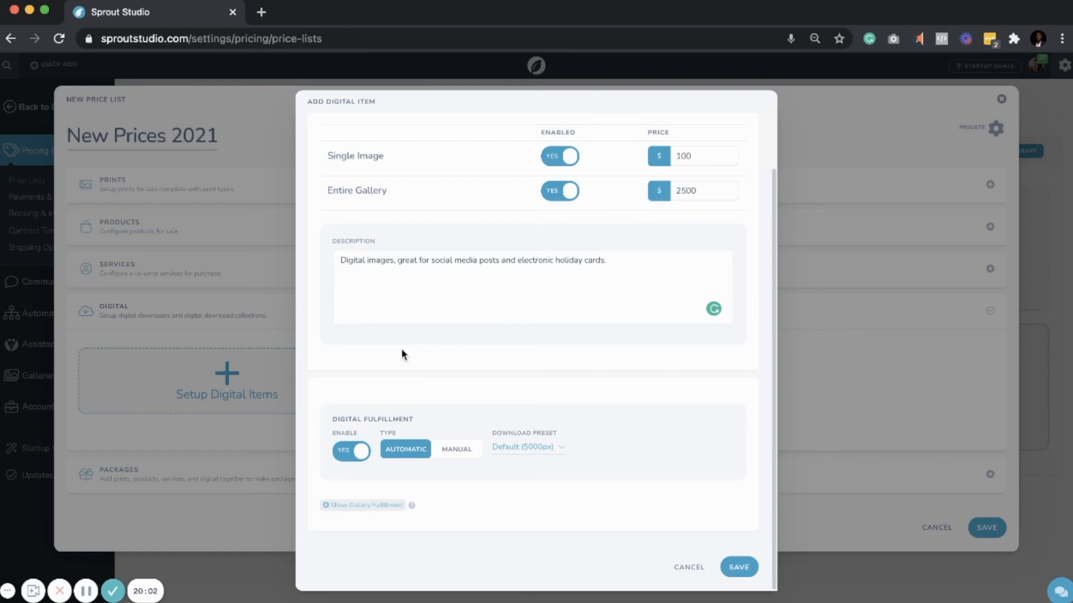
left_click(451, 449)
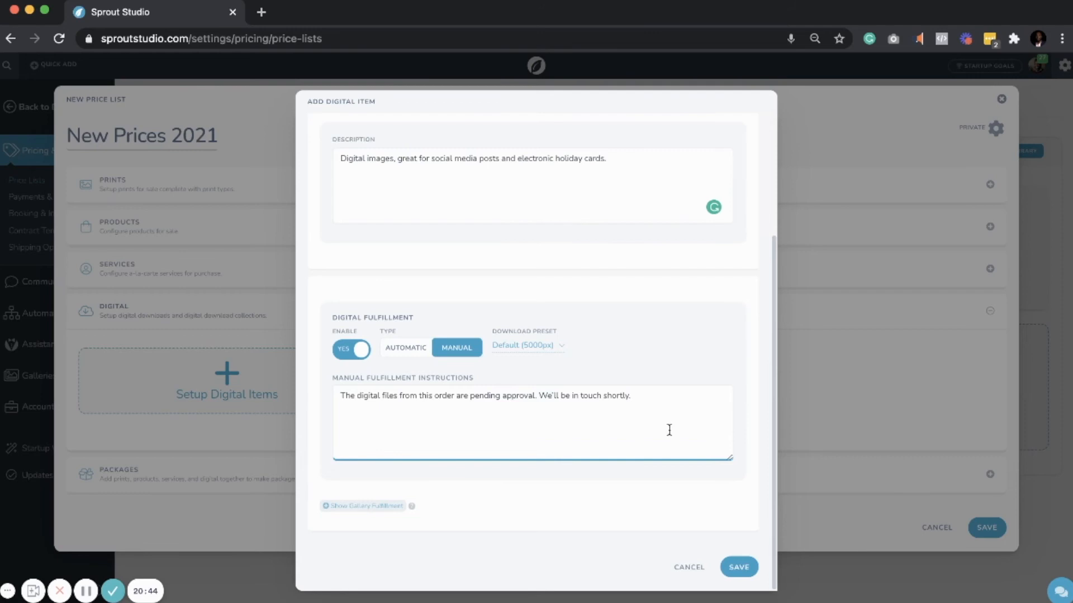
left_click(397, 352)
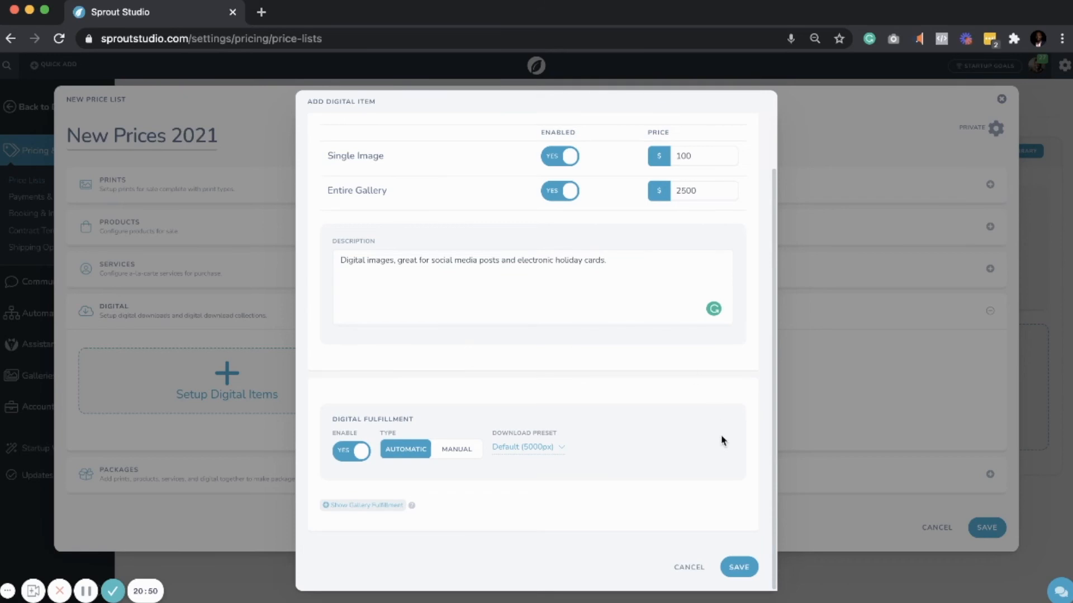
left_click(745, 568)
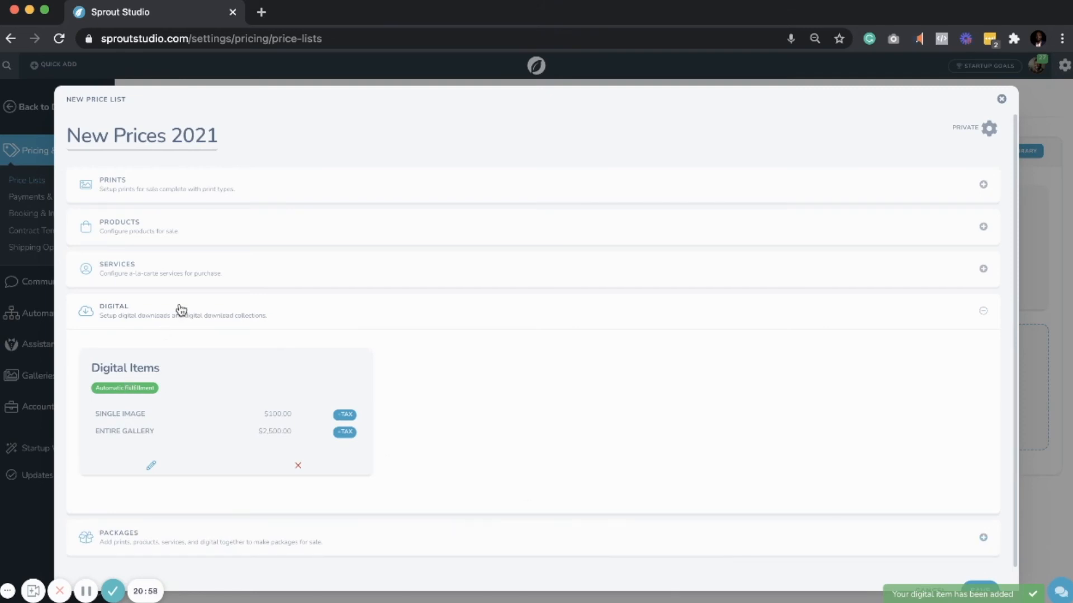
- Review the Services, Products and Prints sections of the price list
left_click(178, 280)
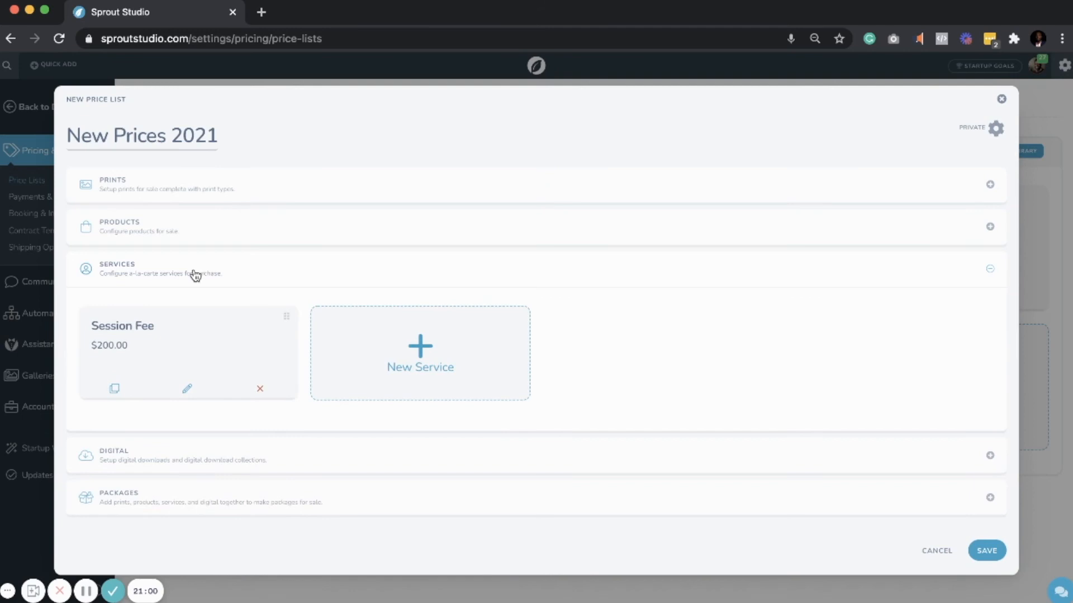
left_click(178, 238)
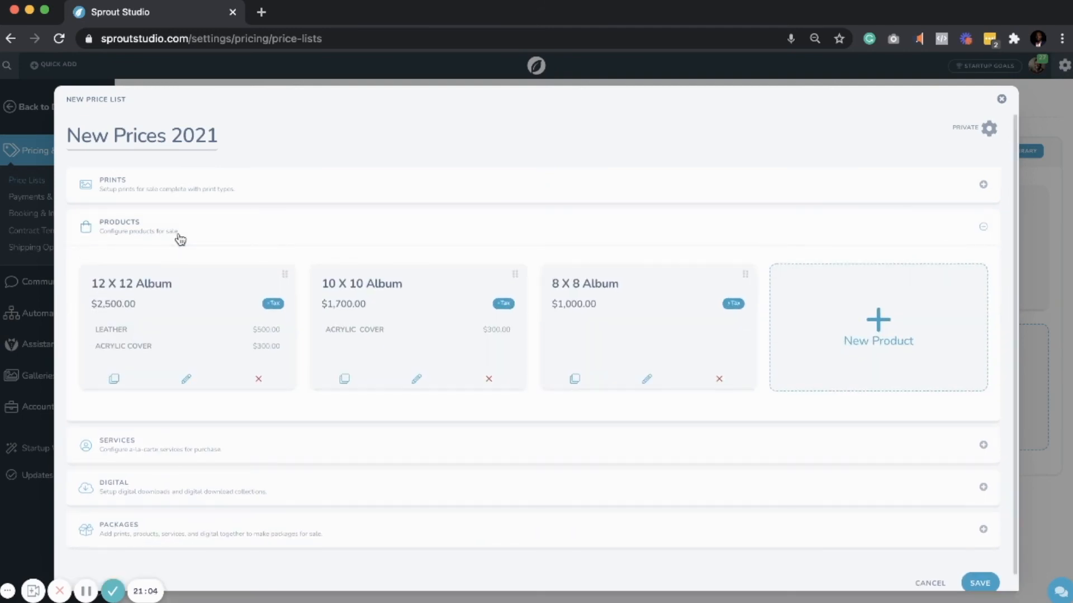
left_click(167, 182)
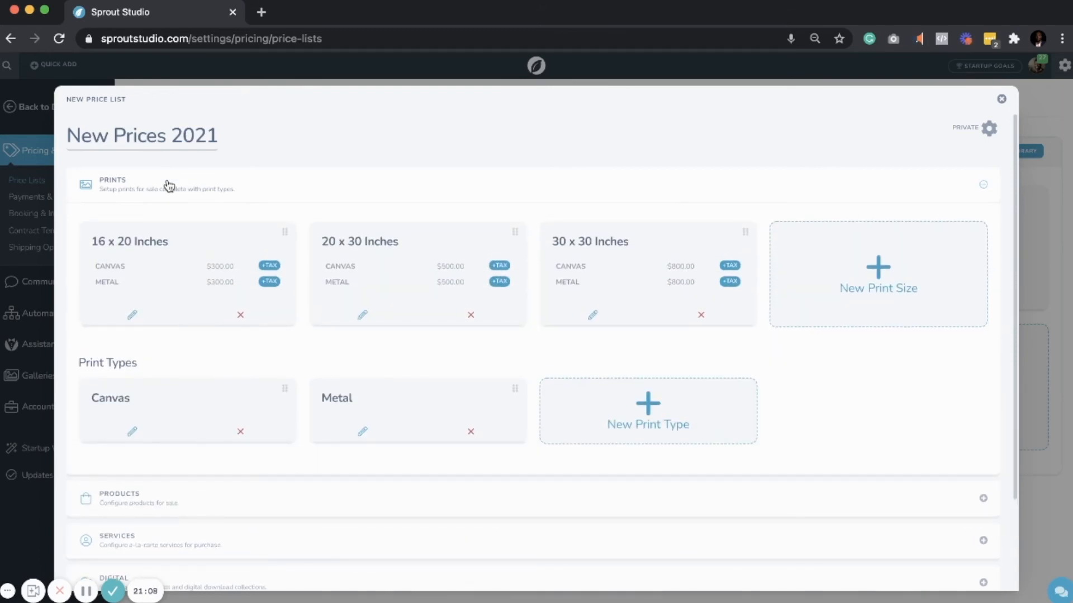
scroll(168, 183, "down", 3)
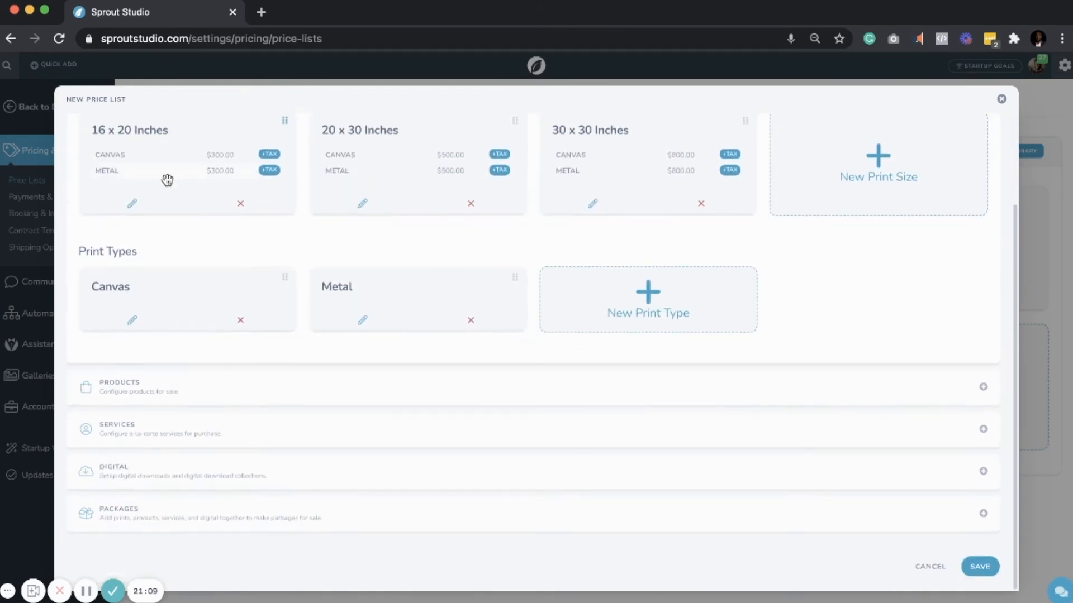
- Create a new package in the Packages section and title it with a first name followed by "Package"
left_click(252, 515)
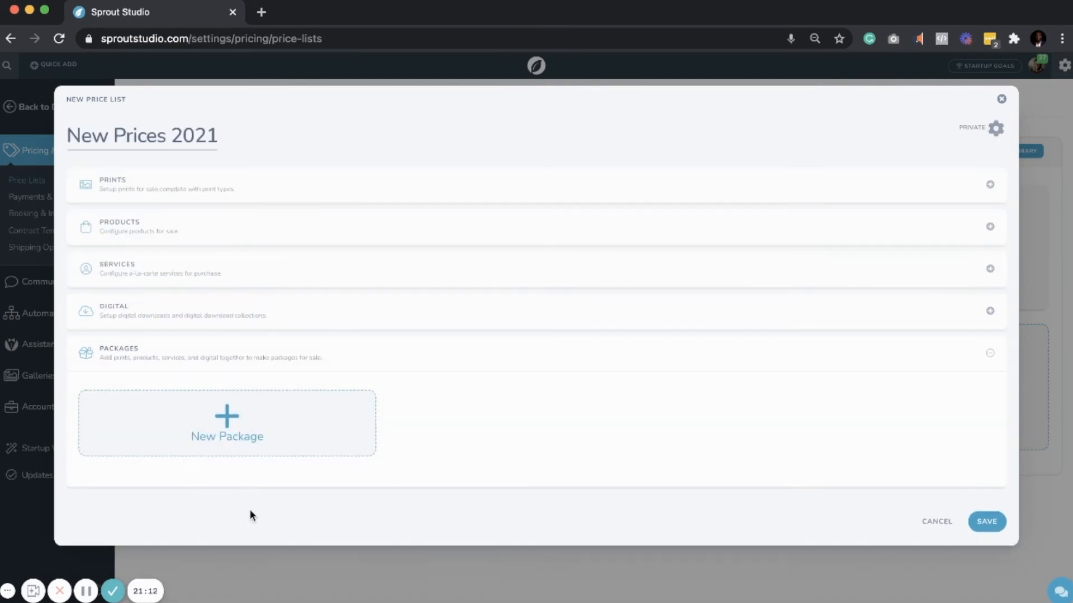
left_click(257, 438)
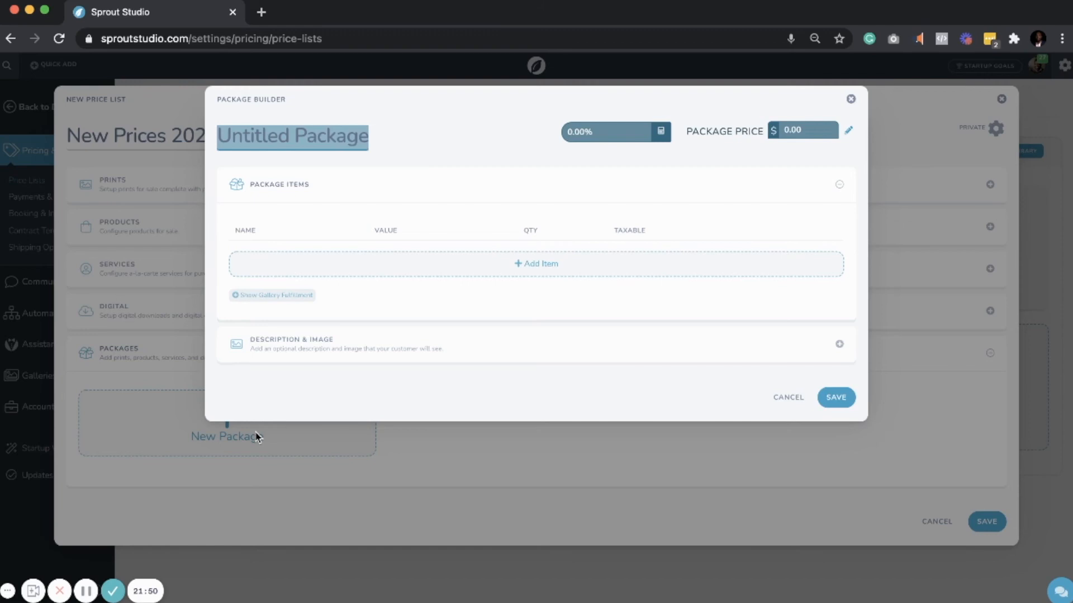
left_click(853, 101)
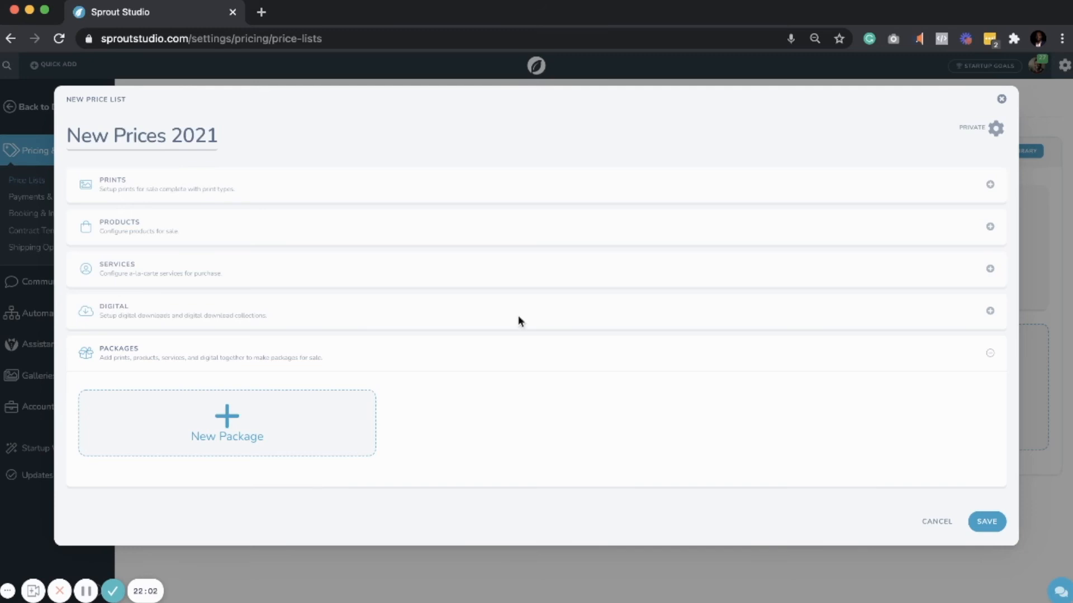
left_click(278, 434)
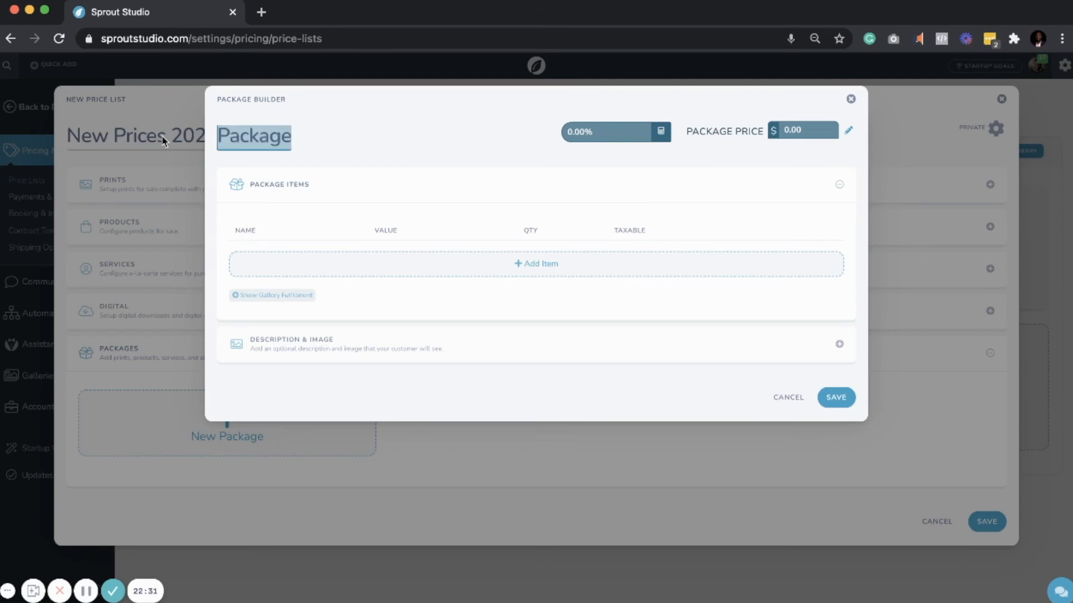
type("Joe")
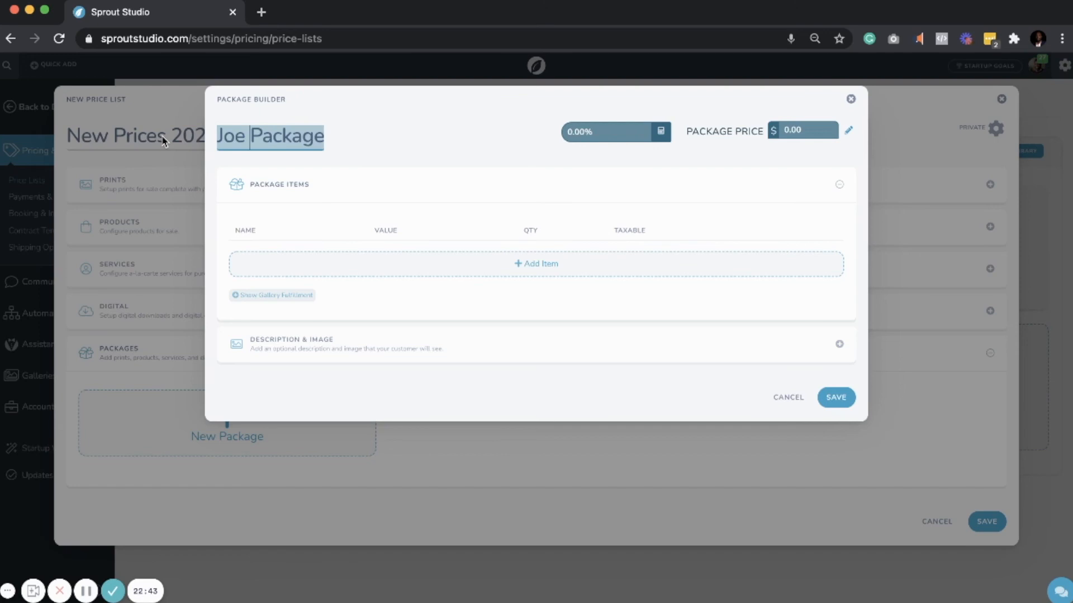
- Add three 16 x 20 Inches prints in the Metal presentation to the package
left_click(503, 271)
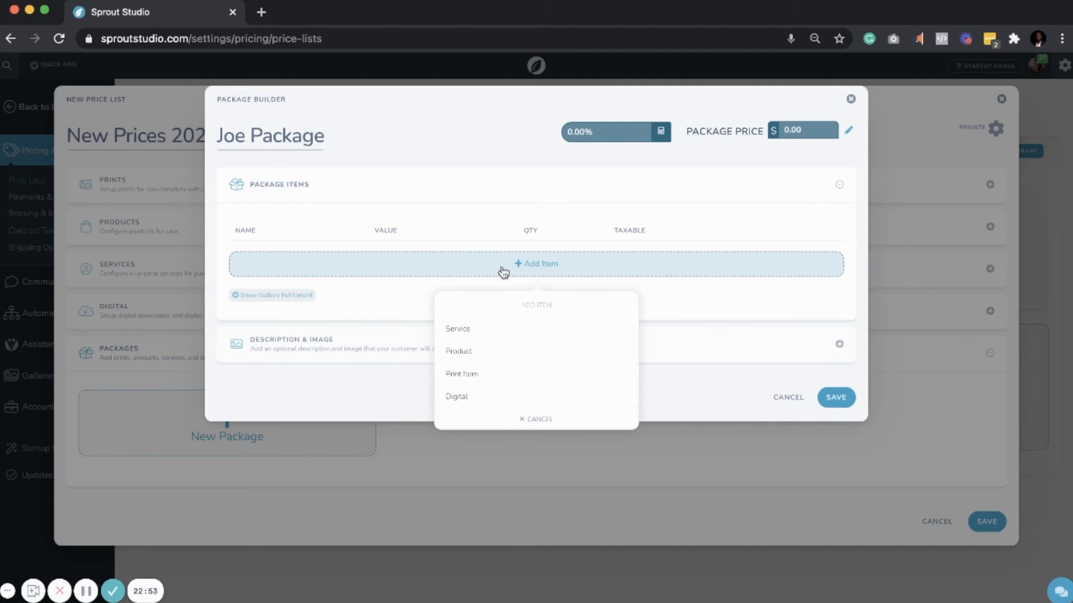
left_click(506, 371)
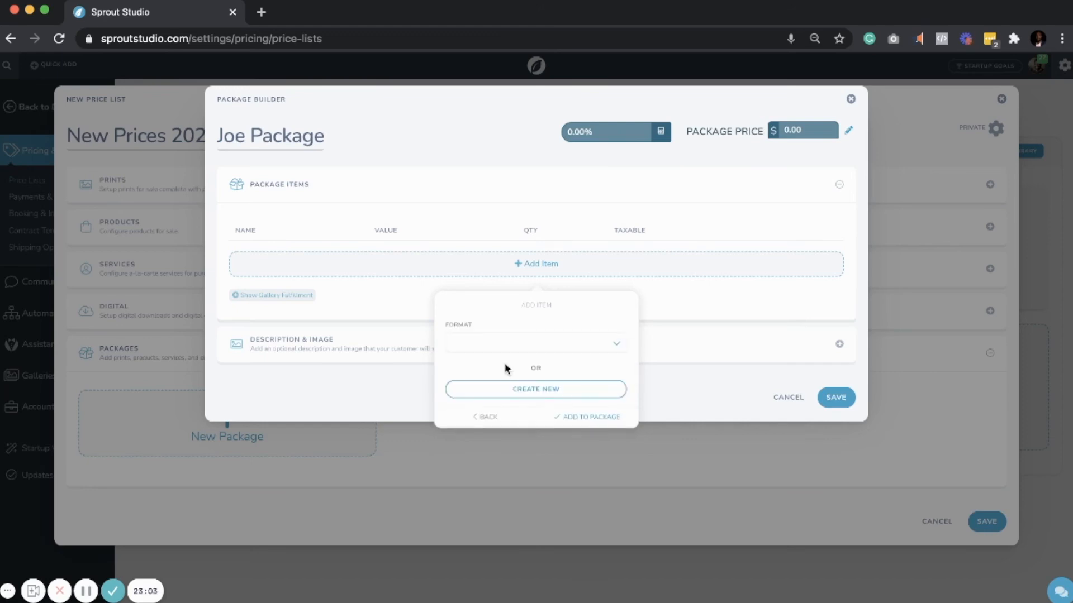
left_click(512, 353)
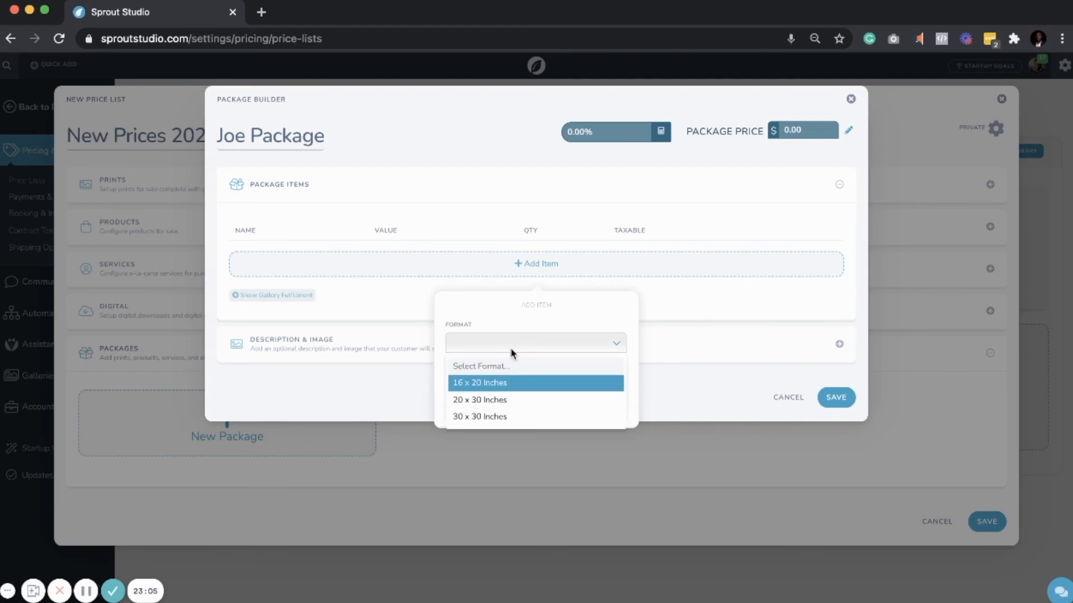
left_click(513, 385)
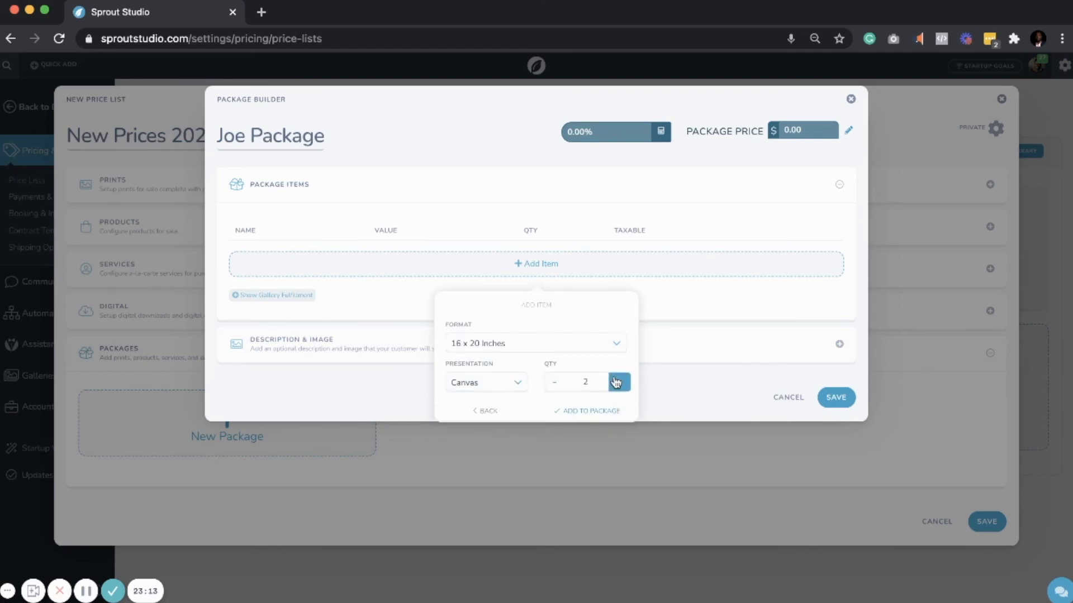
left_click(505, 381)
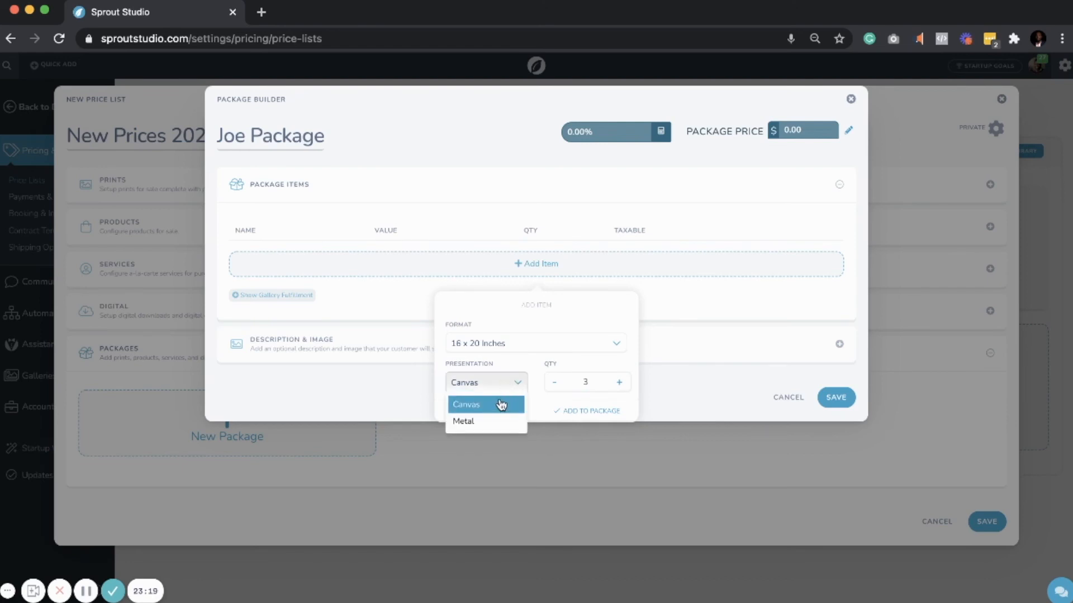
left_click(496, 421)
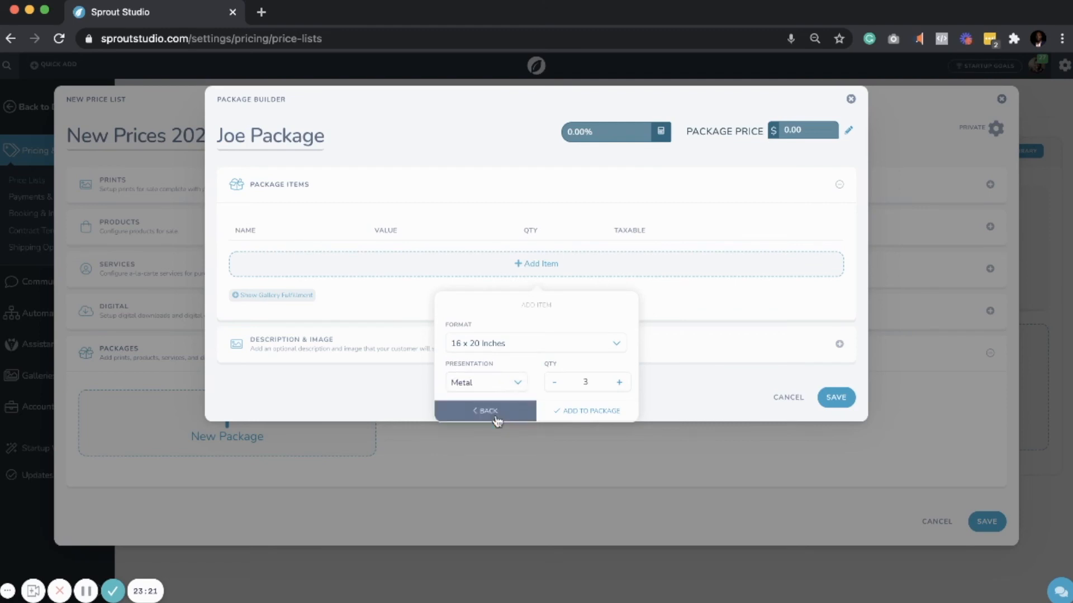
left_click(575, 414)
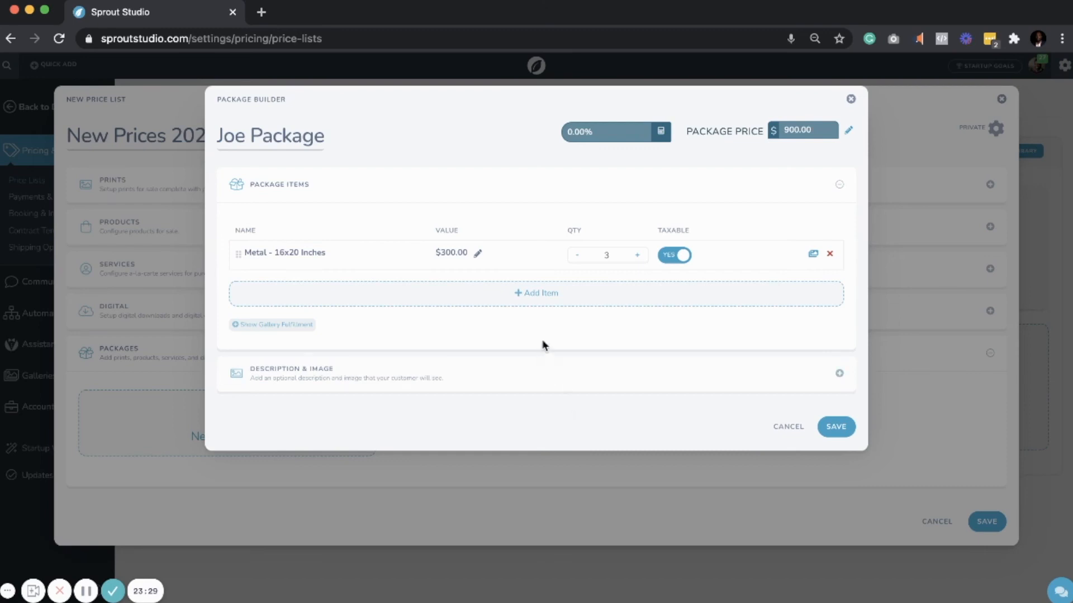
- Add one 20 x 30 Inches print in the Metal presentation to the package
left_click(542, 297)
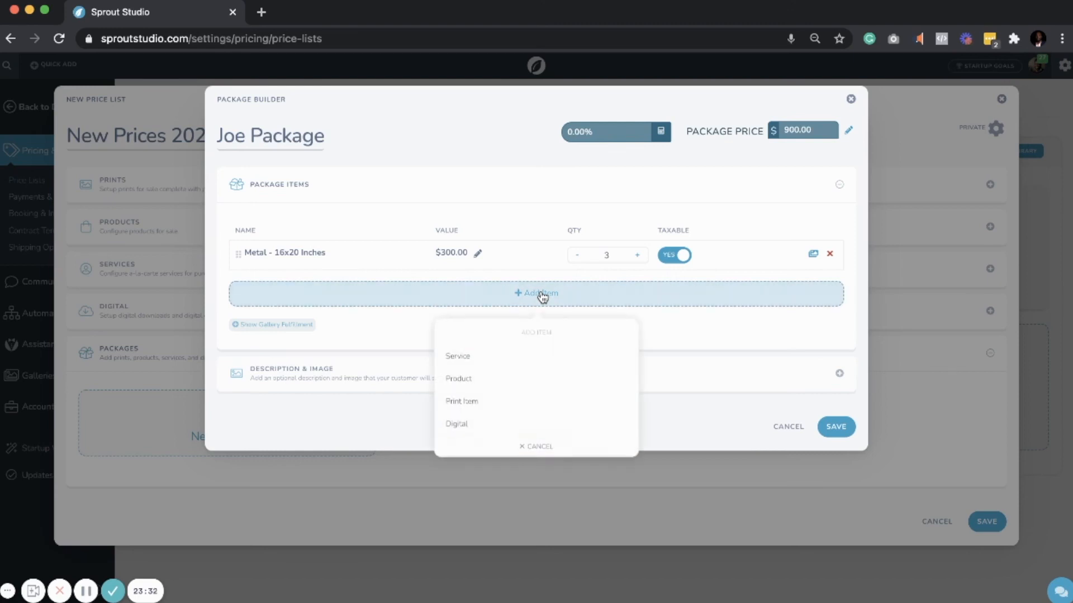
left_click(545, 403)
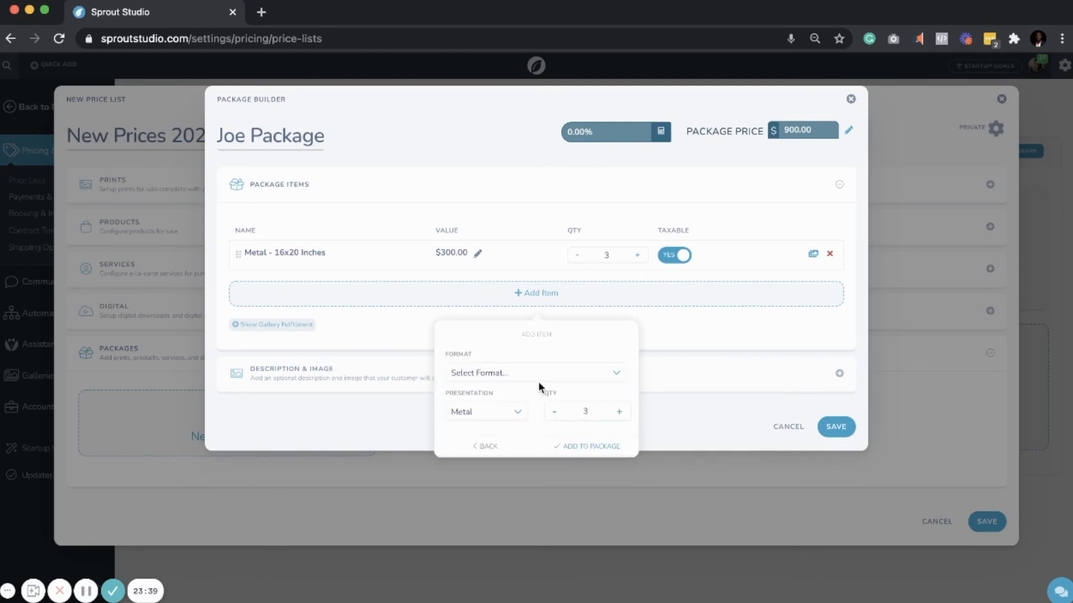
left_click(537, 376)
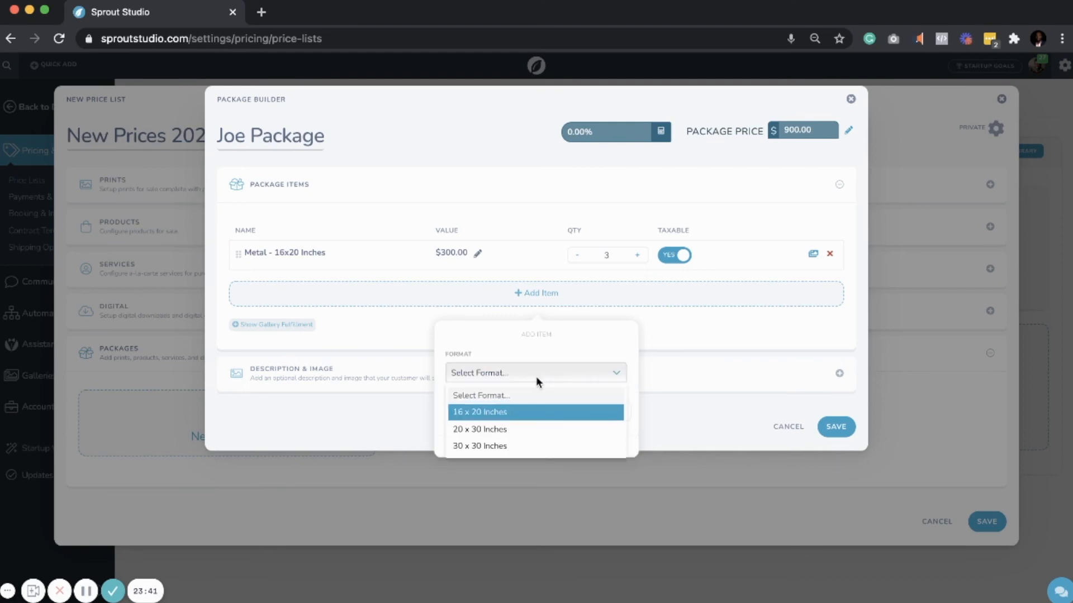
left_click(527, 429)
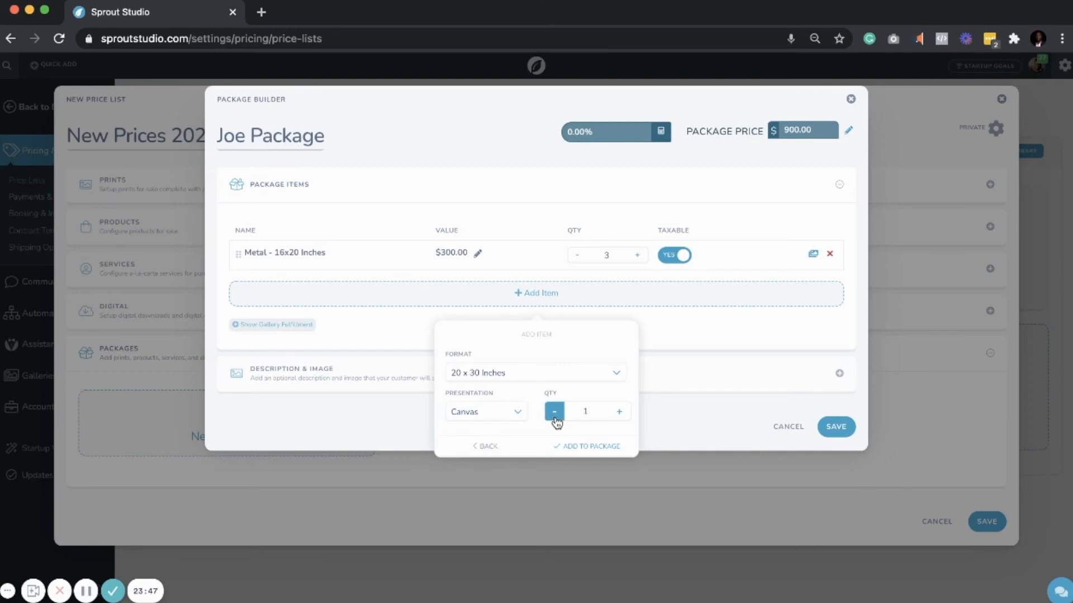
left_click(515, 414)
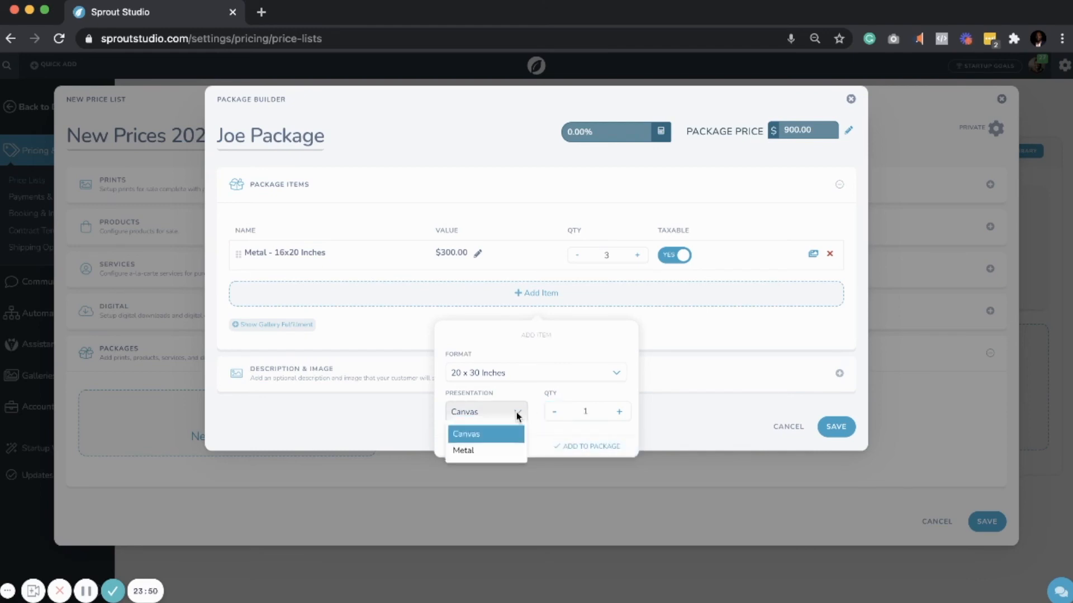
left_click(504, 451)
left_click(586, 450)
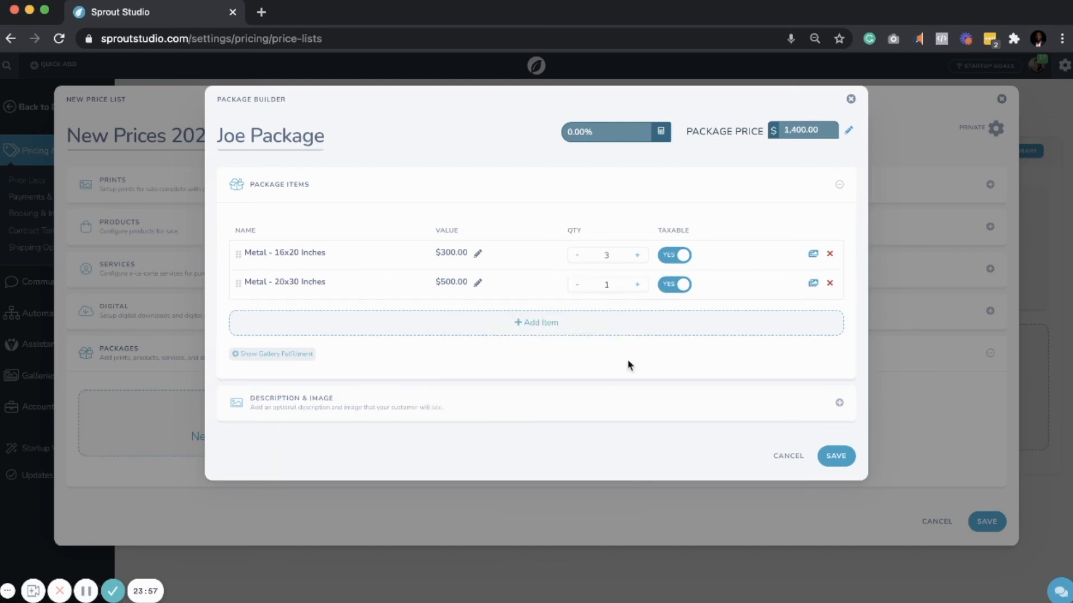
- Set the package price to $1,200.00
left_click(848, 134)
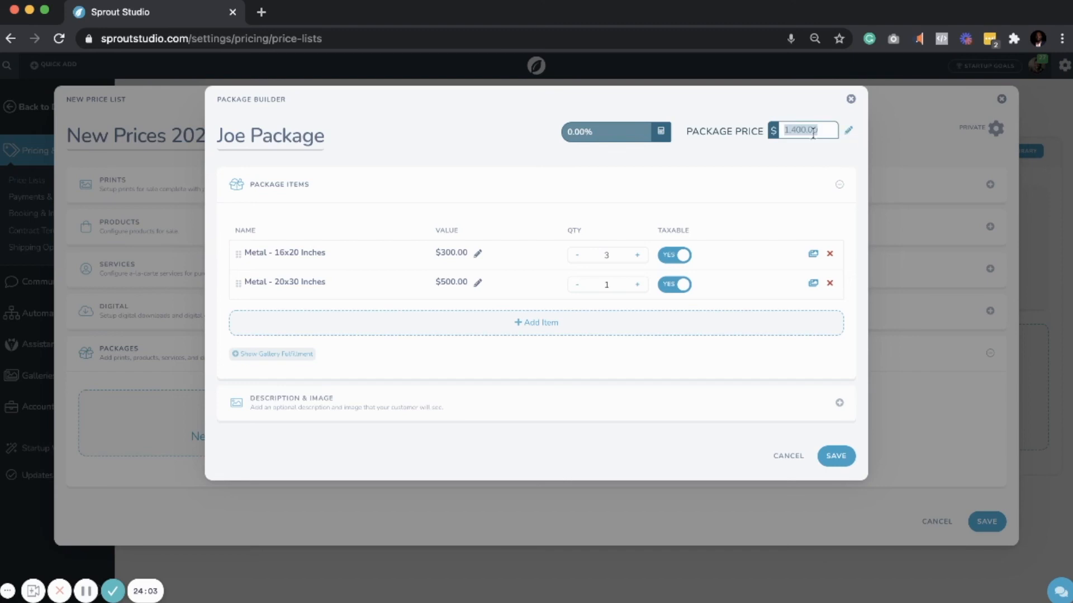
left_click(794, 133)
key("BackSpace")
type("2")
left_click(752, 184)
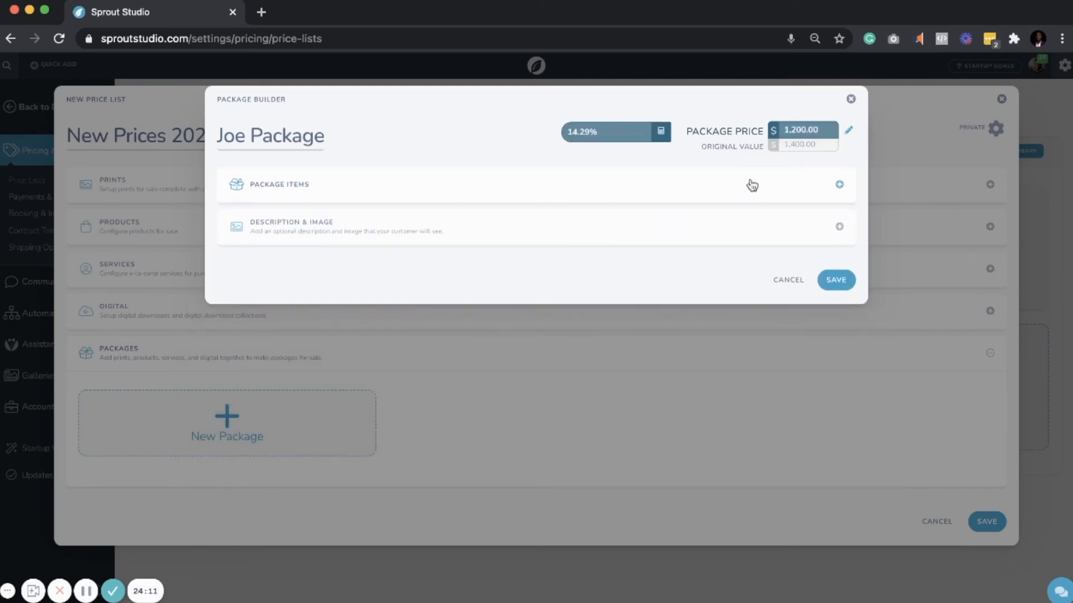
left_click(752, 184)
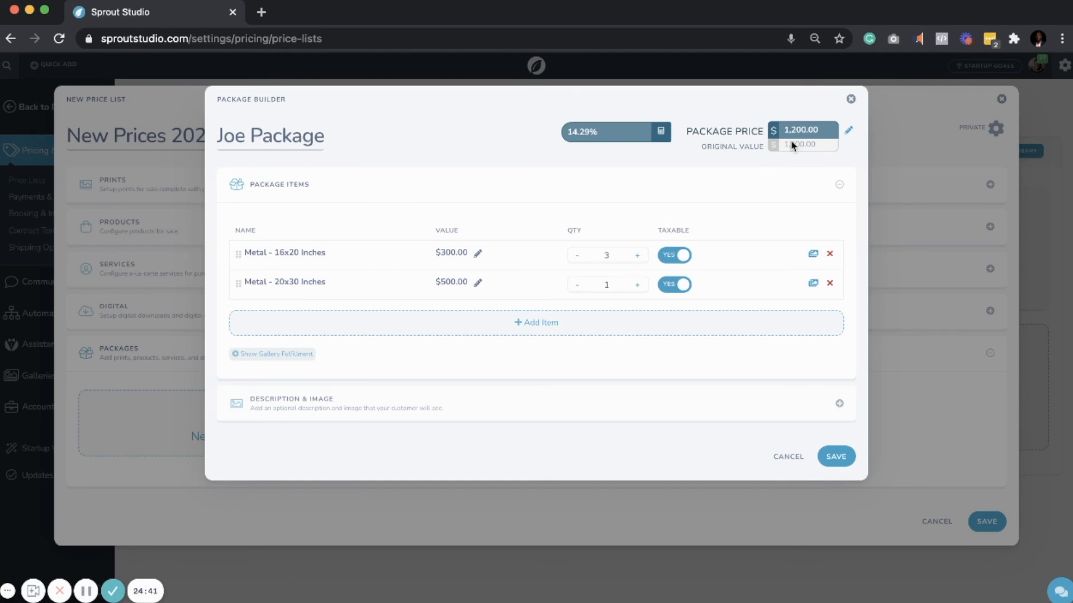
- Enter the package description "This is a great package for your home."
left_click(647, 419)
left_click(585, 314)
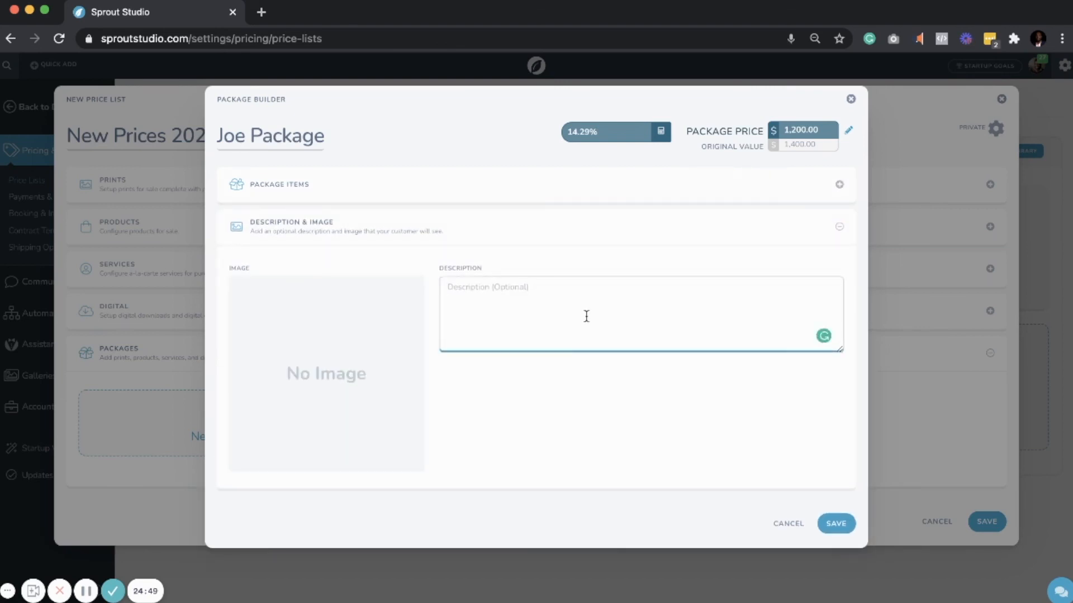
type("This is a great page")
key("BackSpace")
key("BackSpace")
type("ckage for")
key("BackSpace")
type("r ")
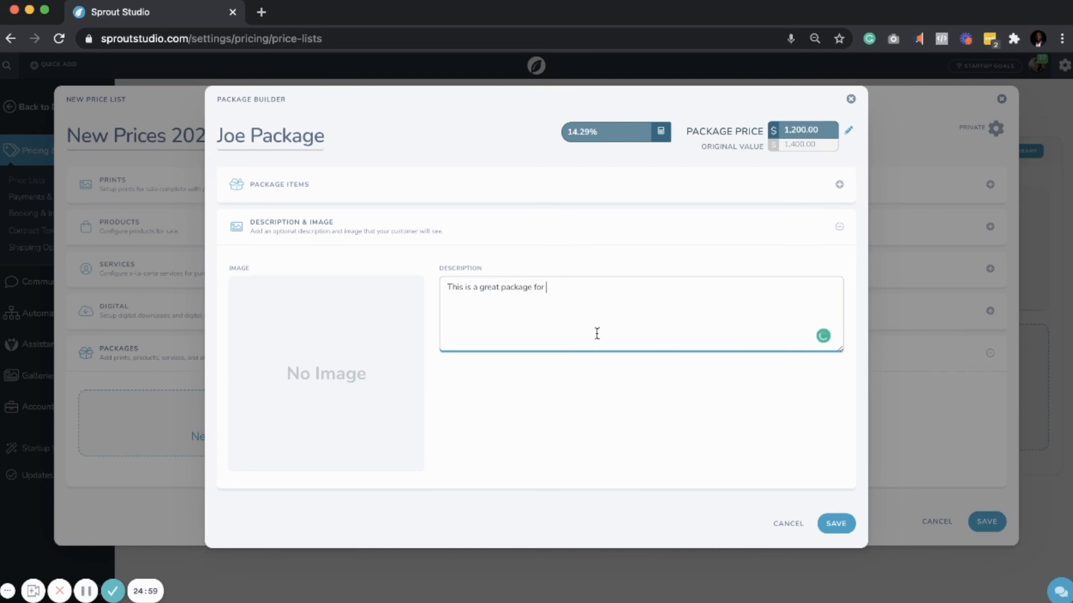
type("your home")
type(".")
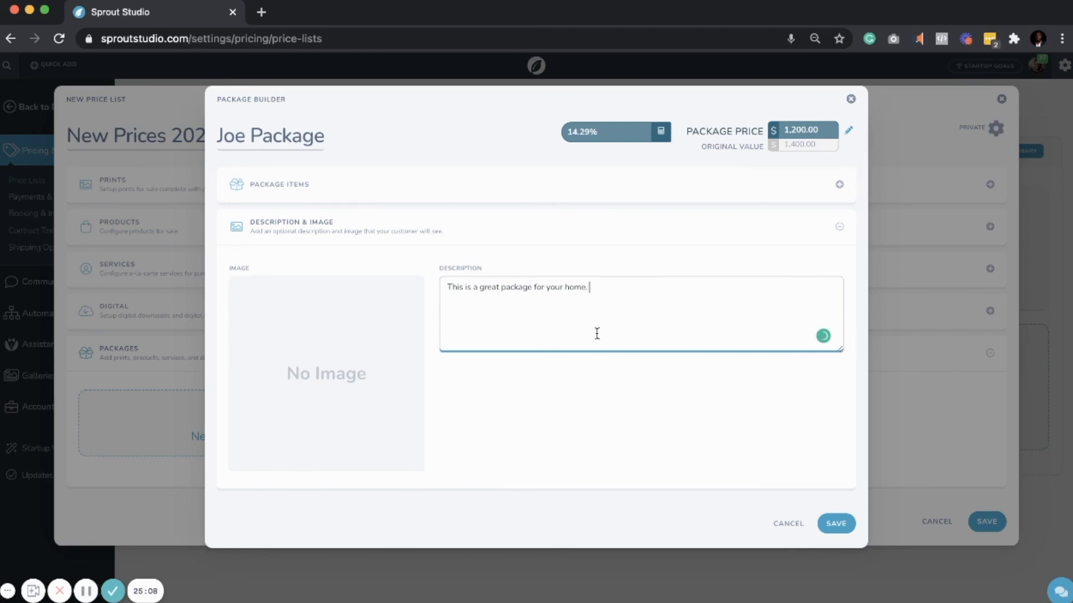
- Upload the living room wall display photo as the package image and save the package
left_click(329, 382)
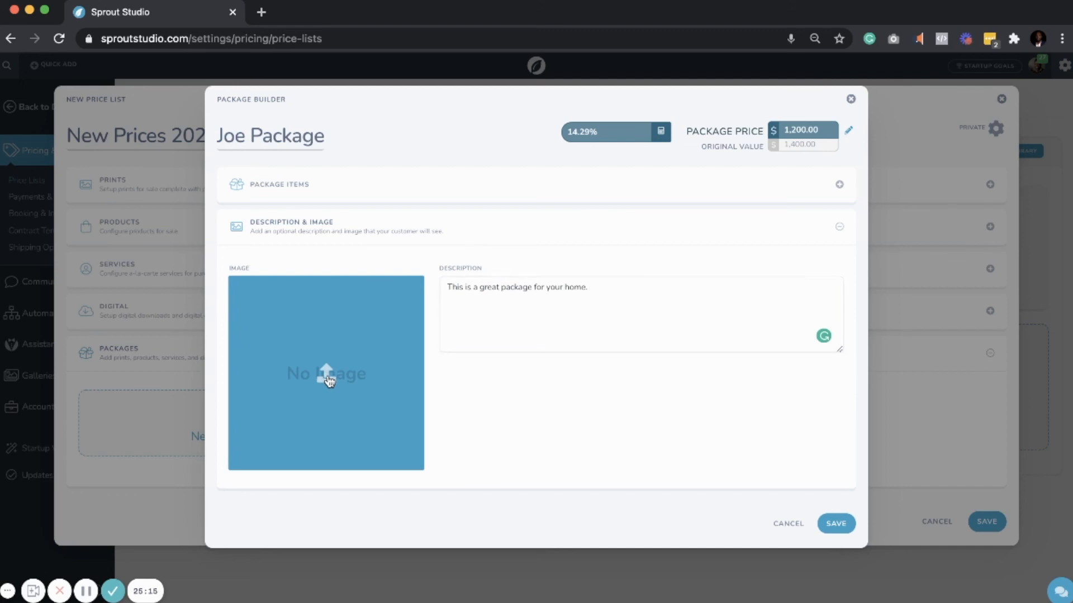
left_click(330, 381)
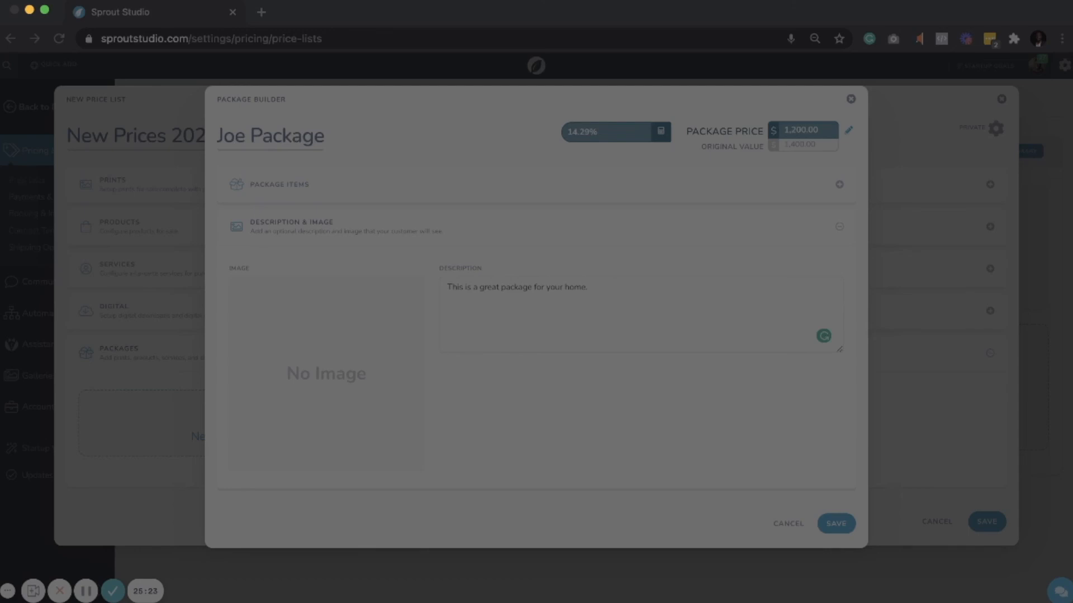
left_click(792, 448)
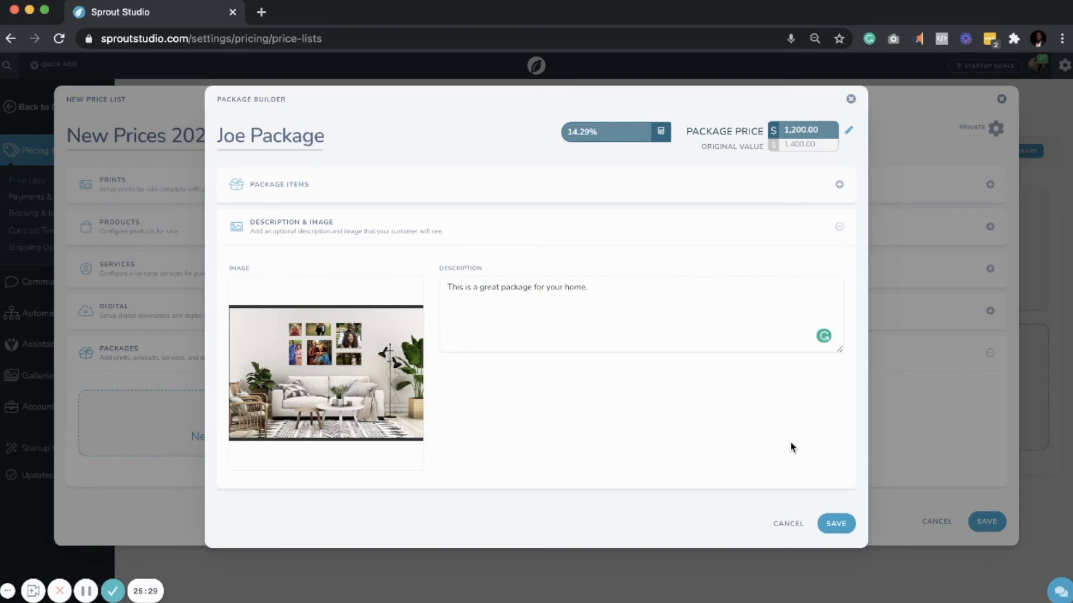
left_click(835, 527)
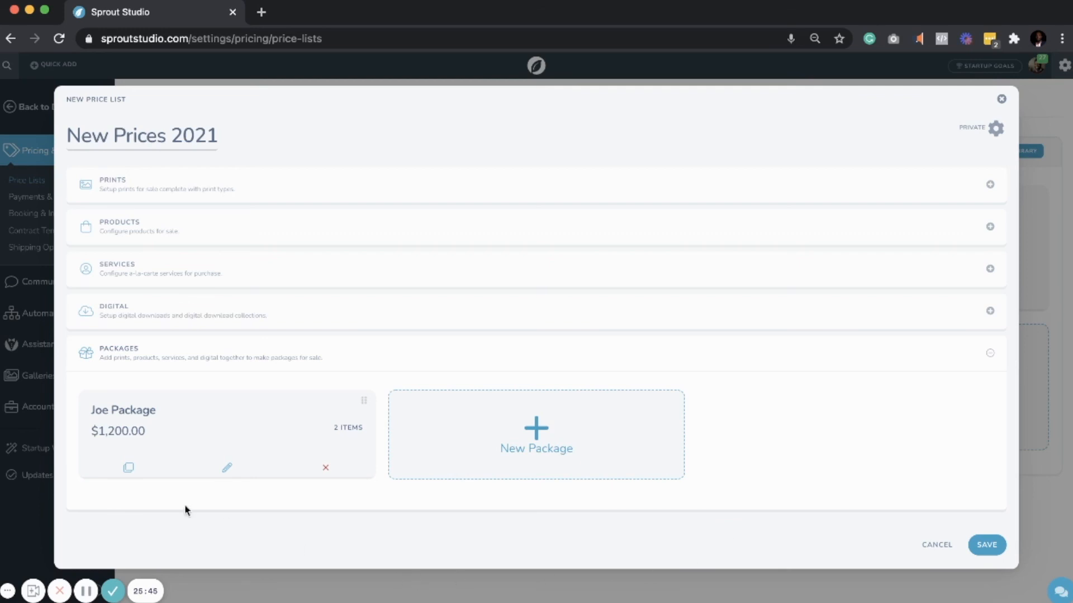
- Clone the saved package twice and open the middle copy for editing
left_click(127, 469)
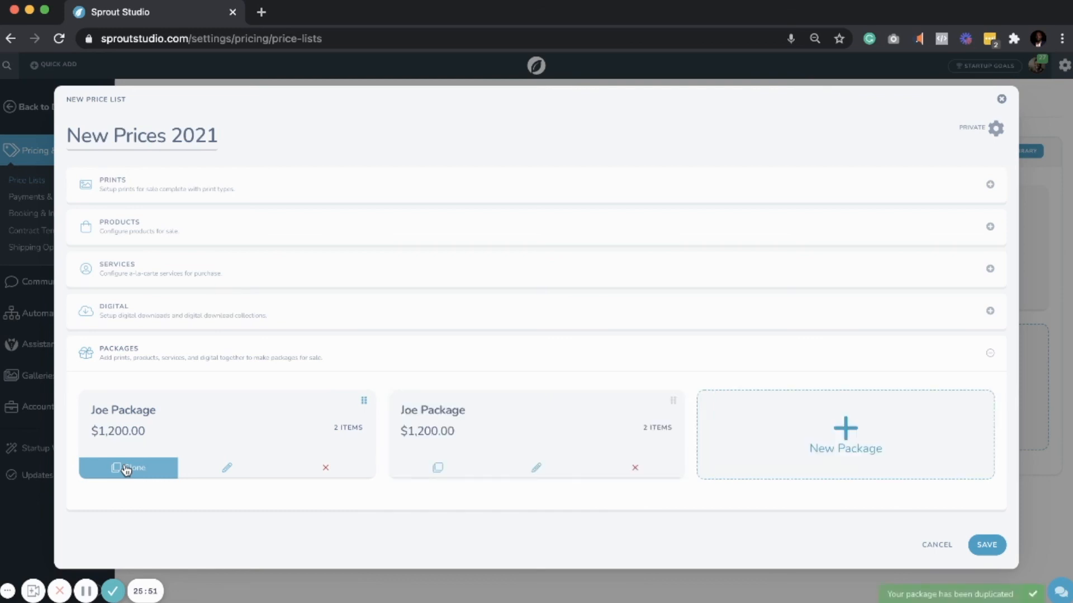
left_click(127, 469)
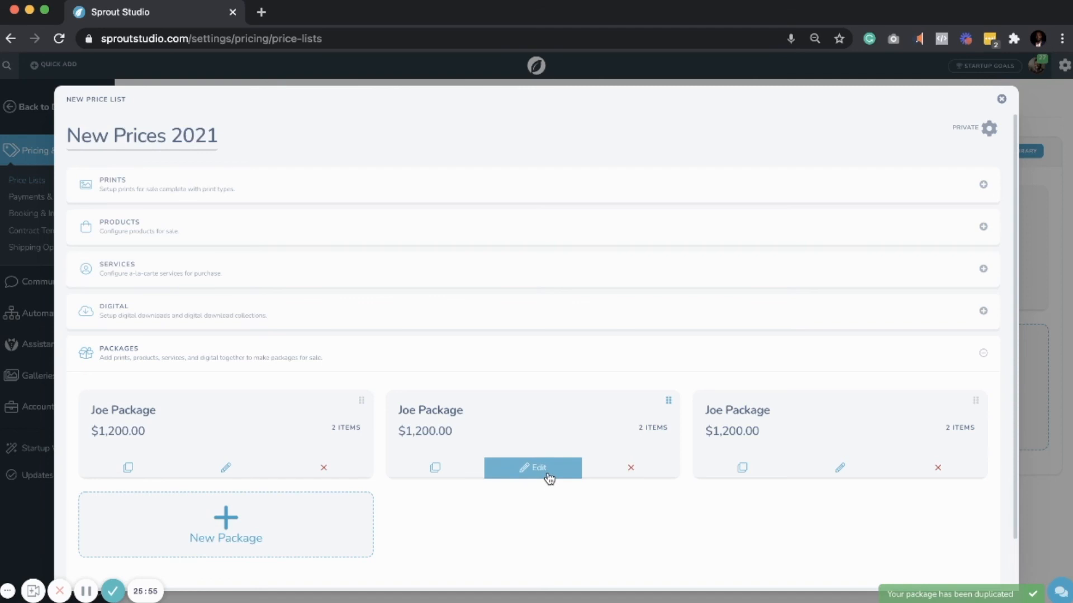
left_click(548, 475)
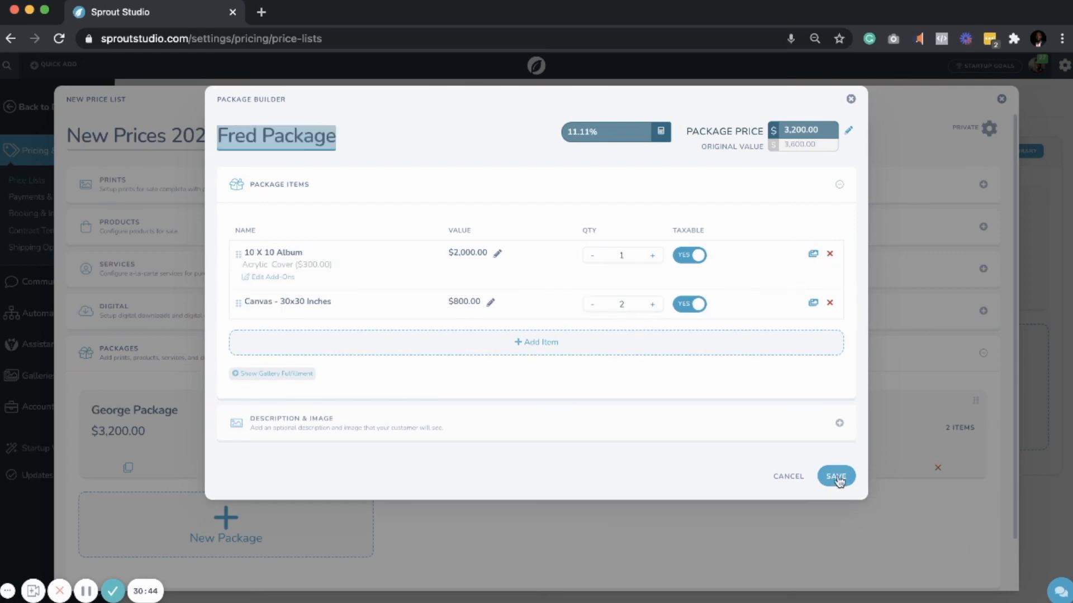
- Save the album package, then retitle the $2,000.00 metal print package with a different first name before "Package" and save it
left_click(836, 476)
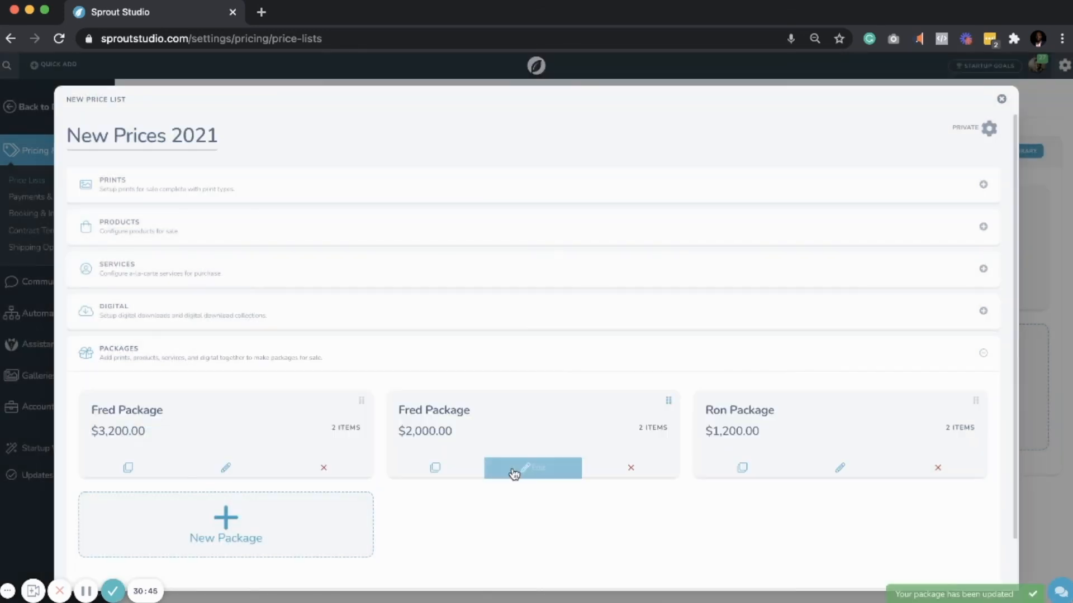
left_click(514, 470)
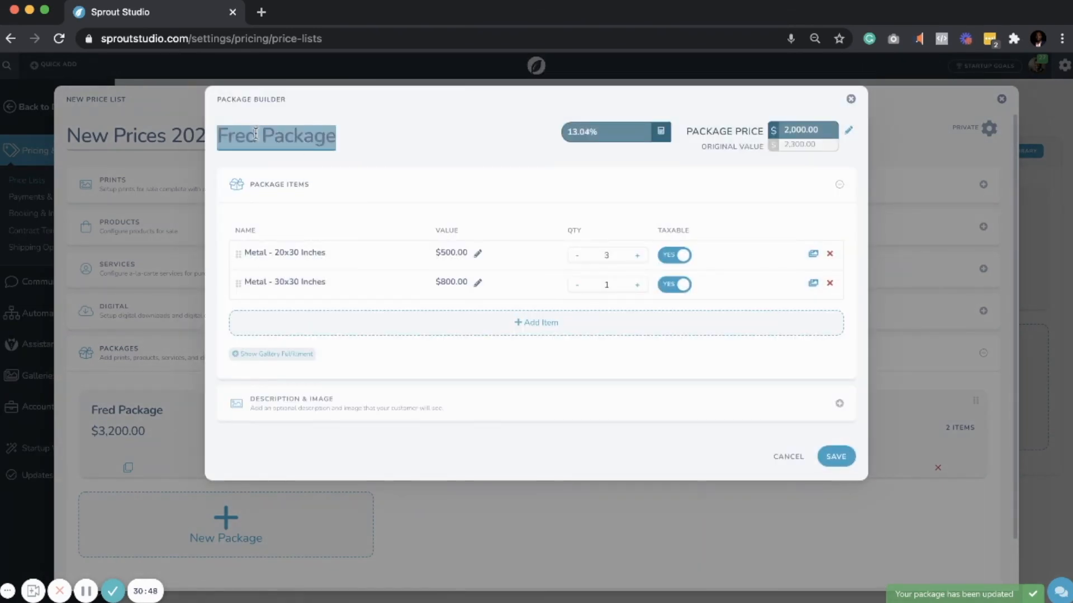
key("shift+Left")
key("shift+Left")
key("shift+Left")
key("shift+Left")
type("George")
left_click(846, 459)
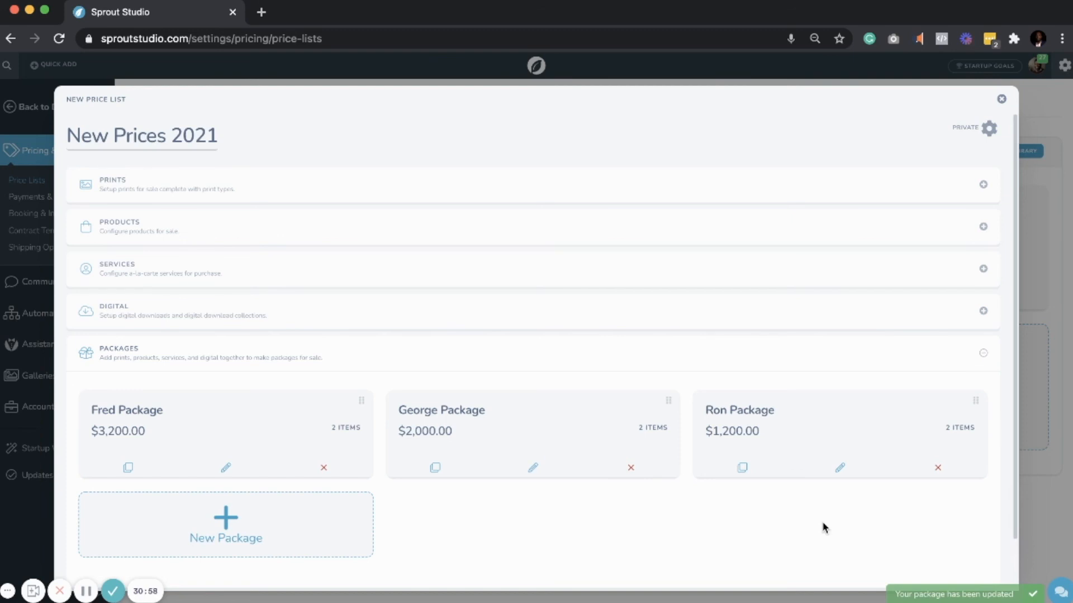
- Save the New Prices 2021 price list
scroll(823, 523, "down", 2)
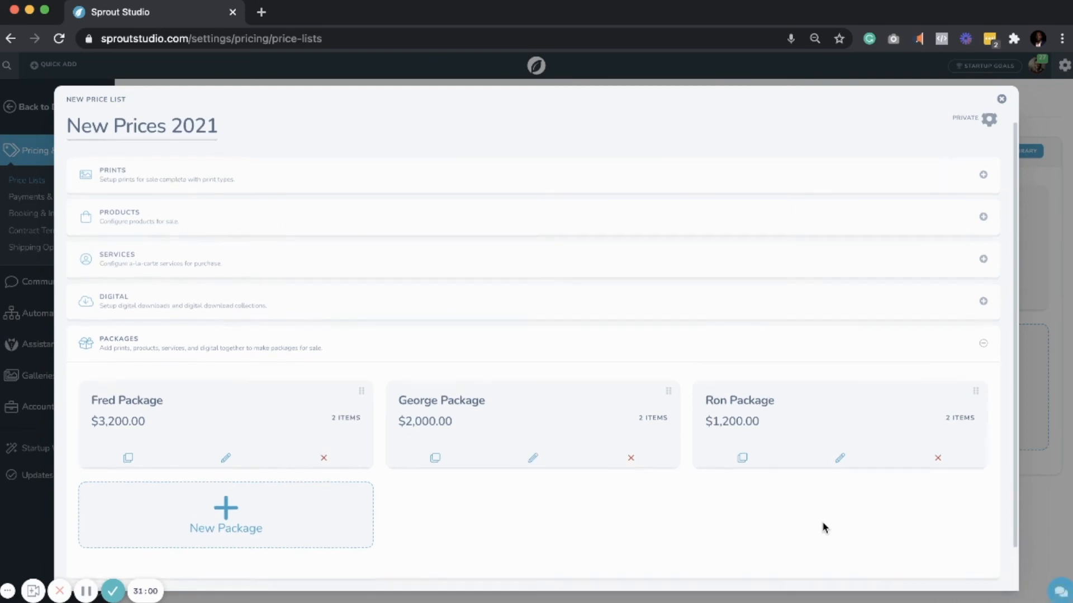
scroll(822, 528, "down", 1)
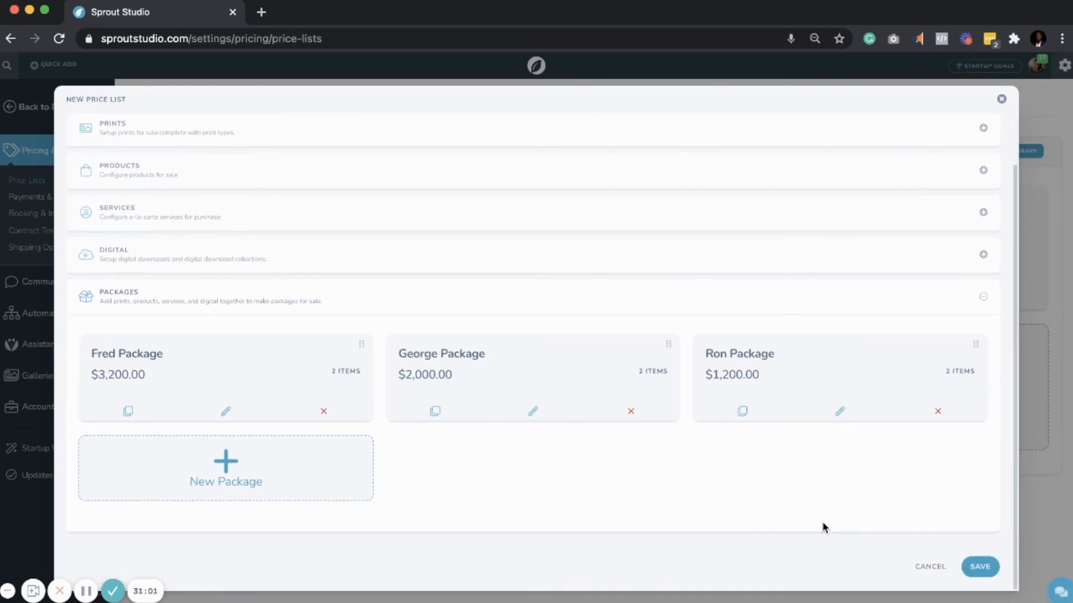
left_click(979, 568)
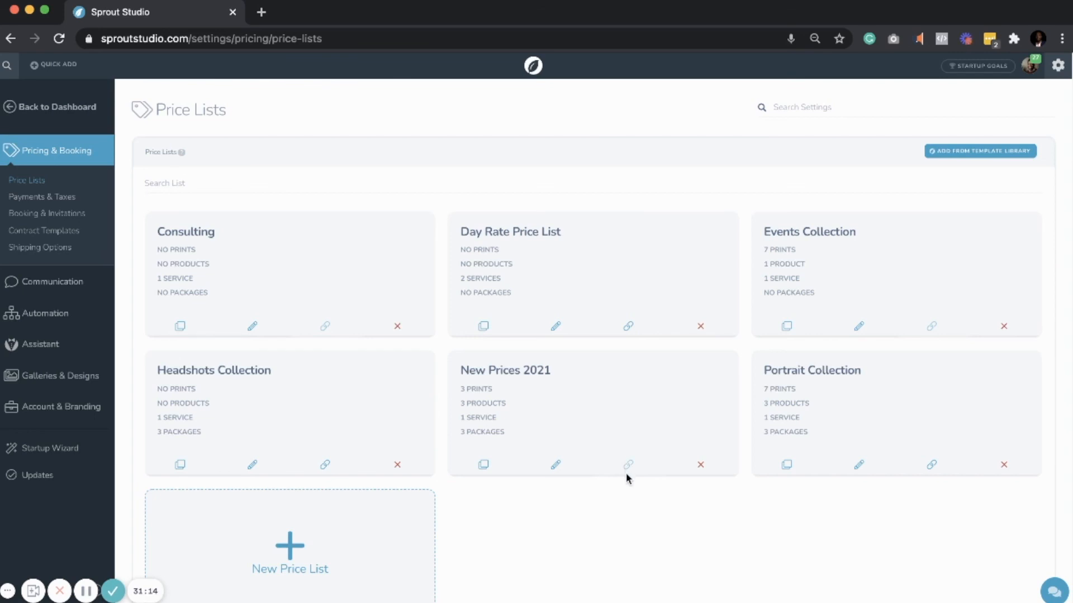
- Reopen the New Prices 2021 price list and switch it to public in its price list settings
left_click(554, 466)
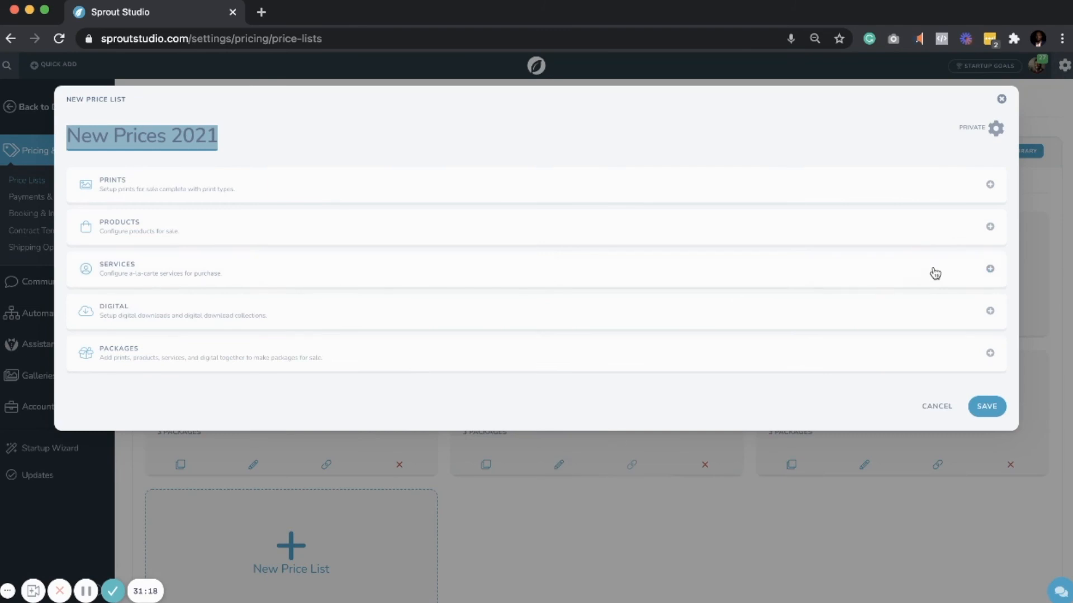
left_click(996, 129)
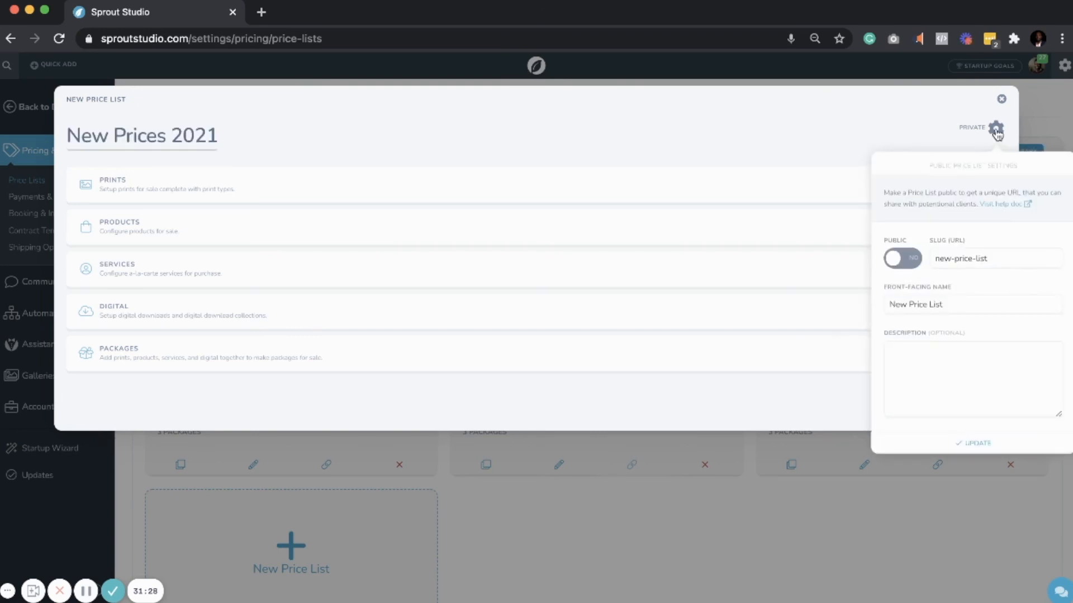
left_click(906, 259)
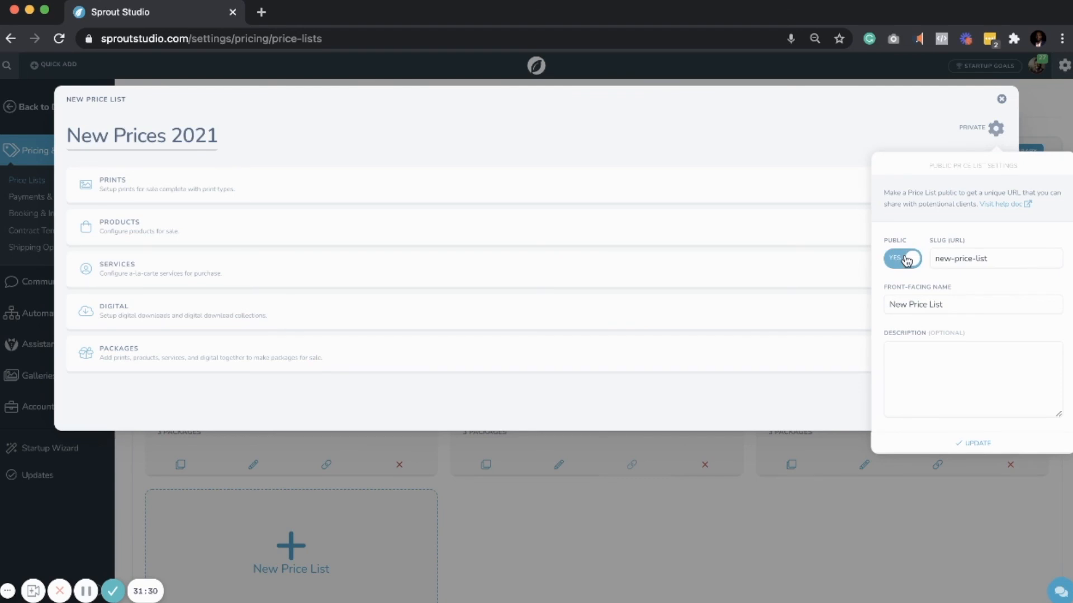
- Set the price list's front-facing name to "Portrait Pricing"
left_click(905, 304)
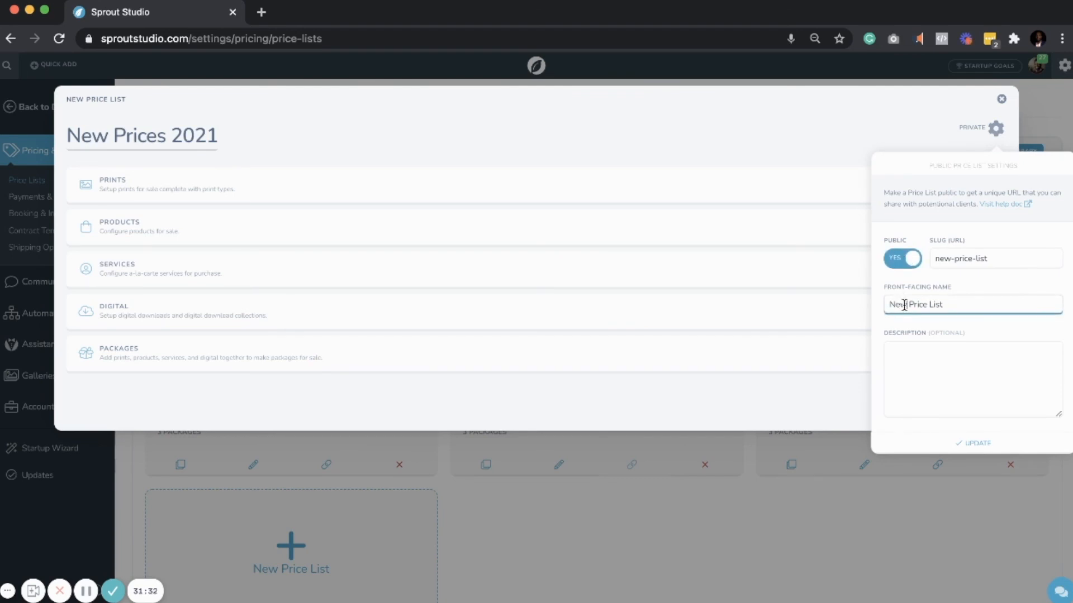
left_click(952, 307)
left_click_drag(952, 307, 871, 304)
key("Right")
key("Left")
key("Left")
key("Left")
key("Left")
key("Left")
key("Left")
key("Left")
key("super+a")
type("Portrait Pricing")
- Enter the public price list description "Here is our portrait pricing for 2021-22."
left_click(909, 367)
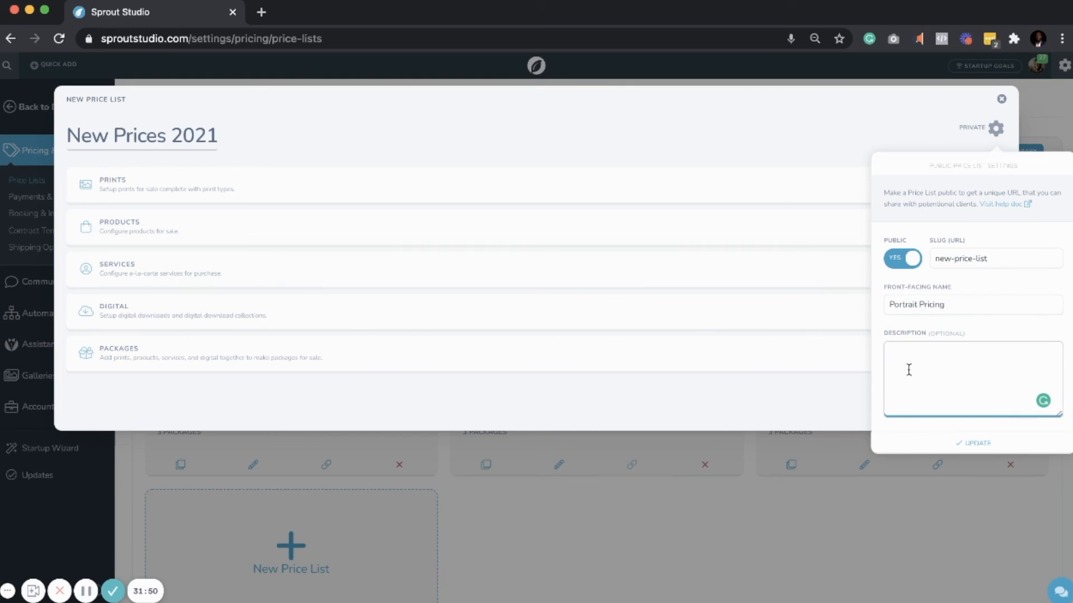
type("Here is our portrait pricing for 2021")
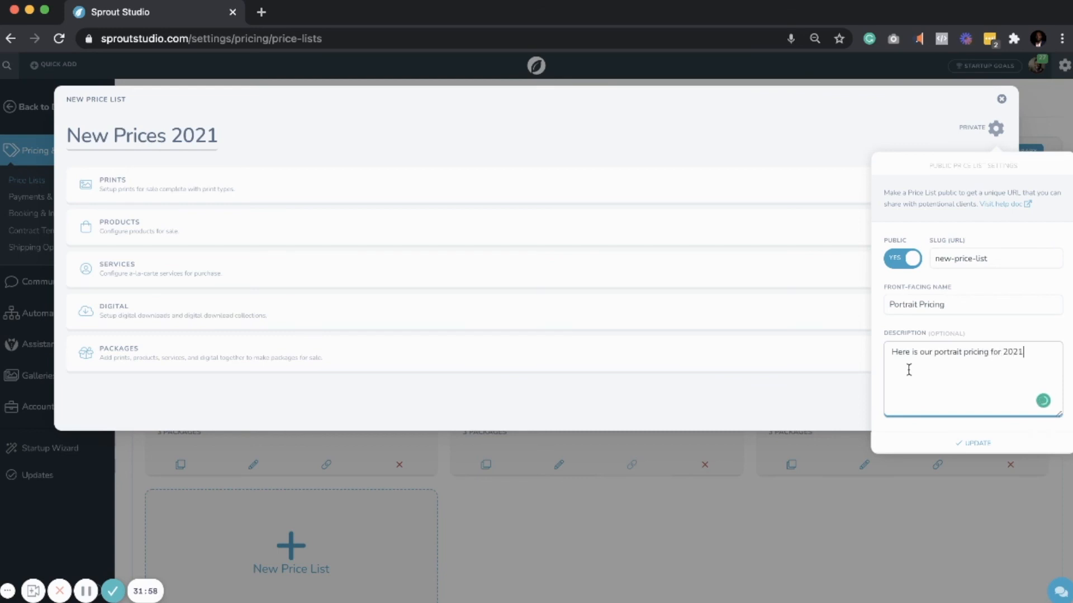
type("-22")
- Set the price list's URL slug to "pricing", update the public settings and save the price list
left_click(997, 256)
key("shift+Left")
key("shift+Left")
key("shift+Left")
key("shift+Left")
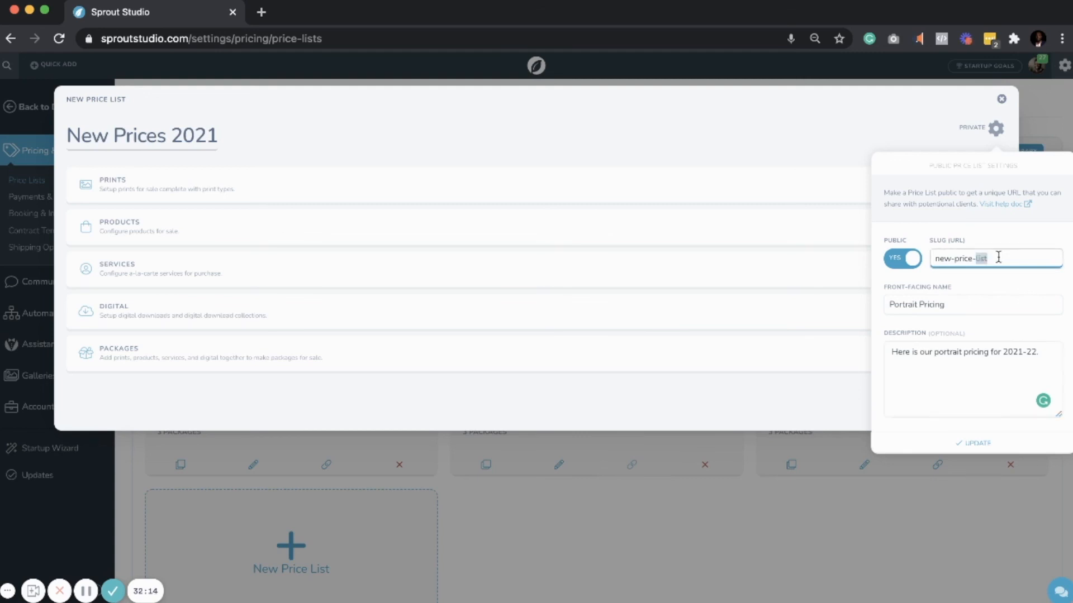
key("super+shift+Left")
type("pricing ")
type("21")
key("BackSpace")
key("BackSpace")
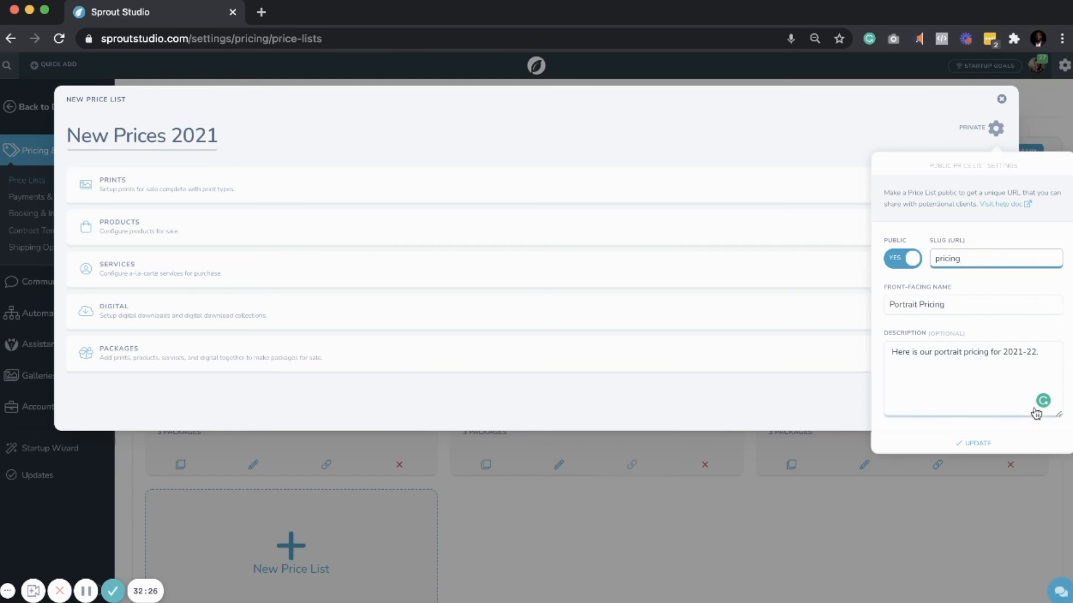
left_click(1007, 452)
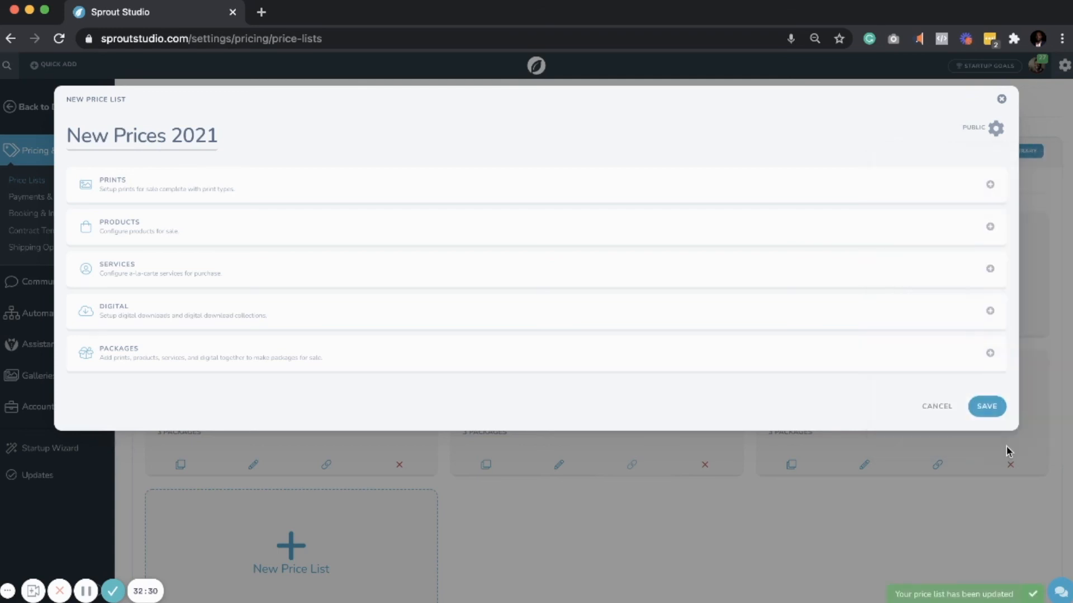
left_click(988, 407)
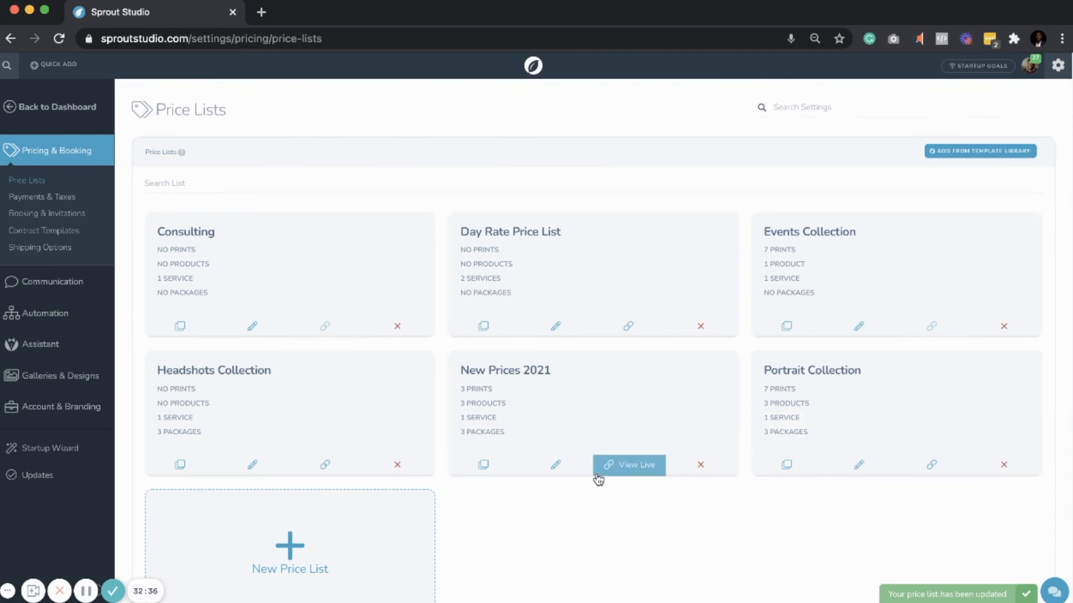
- Preview the live New Prices 2021 price list as the photography brand and review its packages, products, services, prints and digitals
left_click(625, 470)
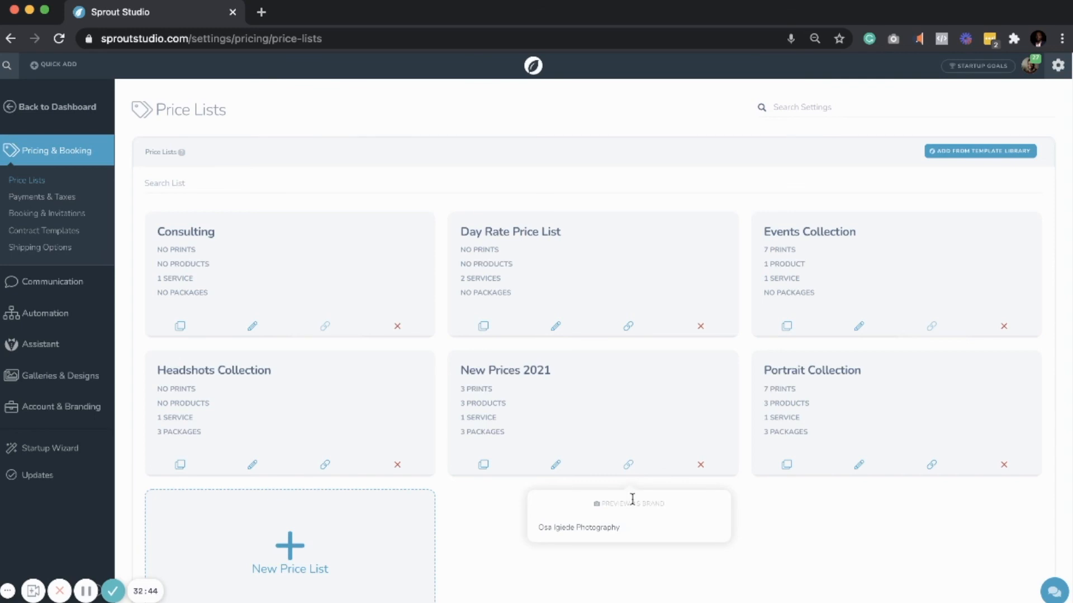
left_click(611, 530)
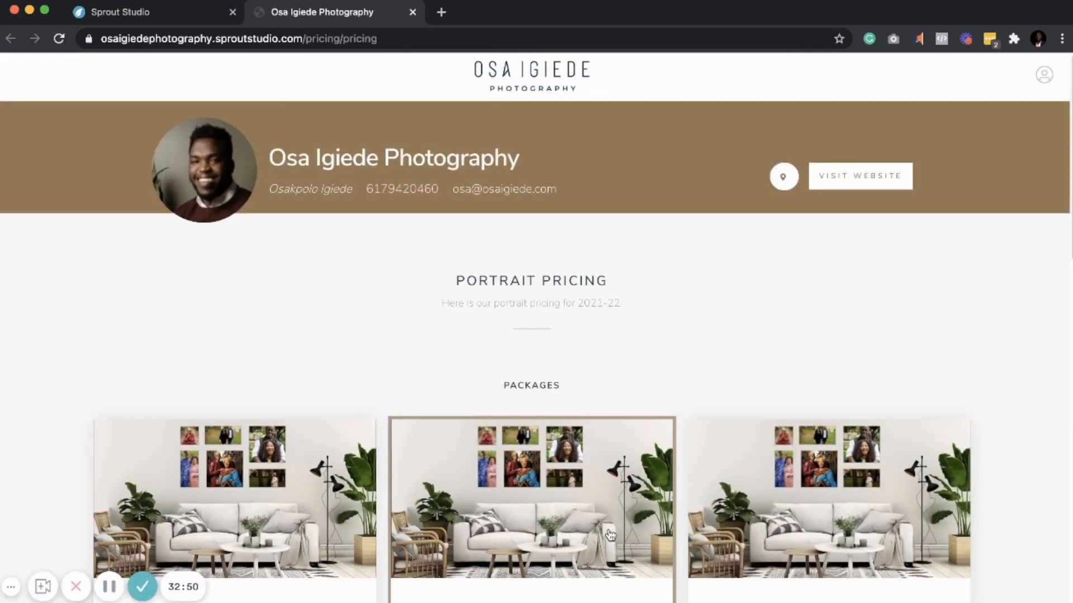
scroll(611, 536, "down", 4)
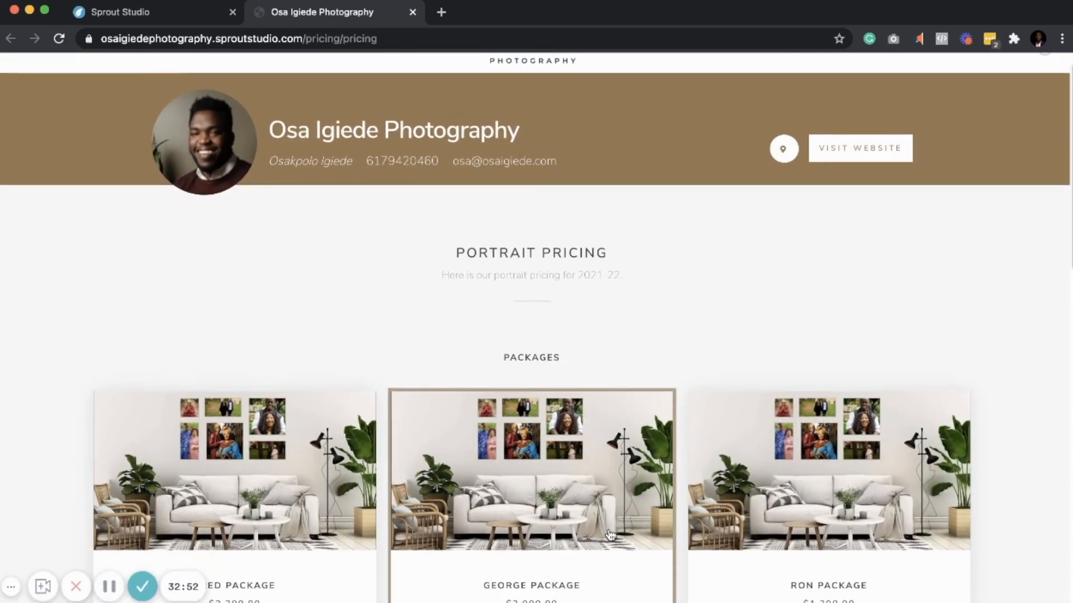
scroll(611, 535, "down", 1)
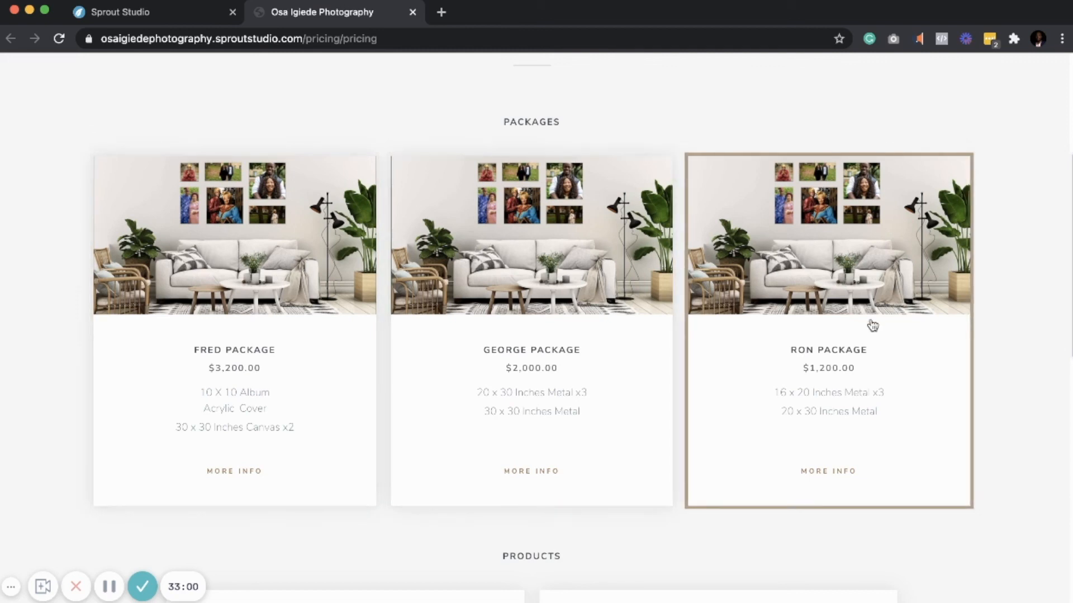
scroll(872, 325, "down", 5)
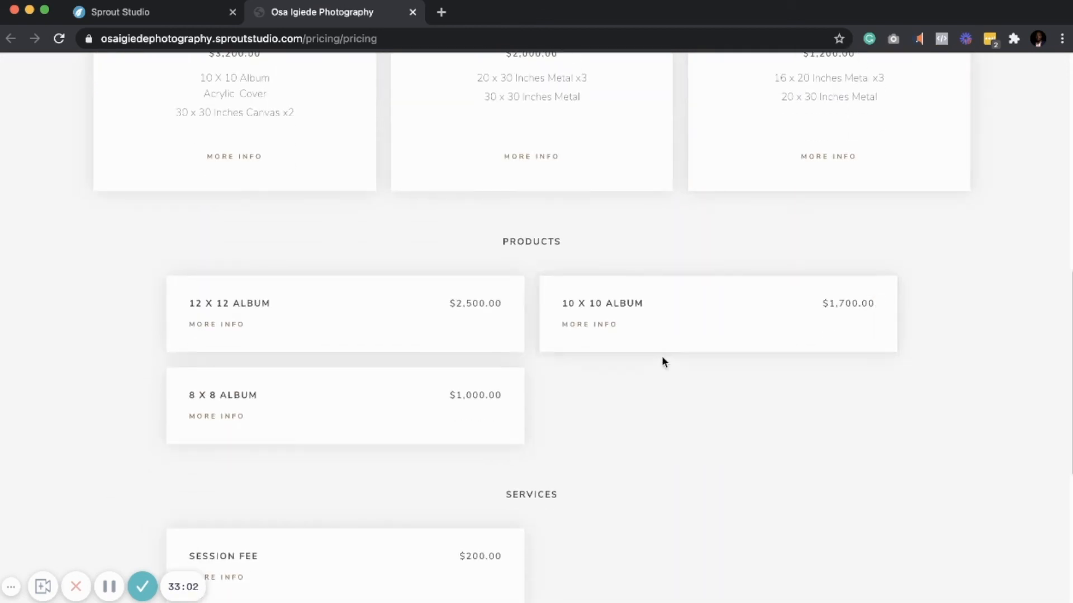
scroll(662, 358, "down", 2)
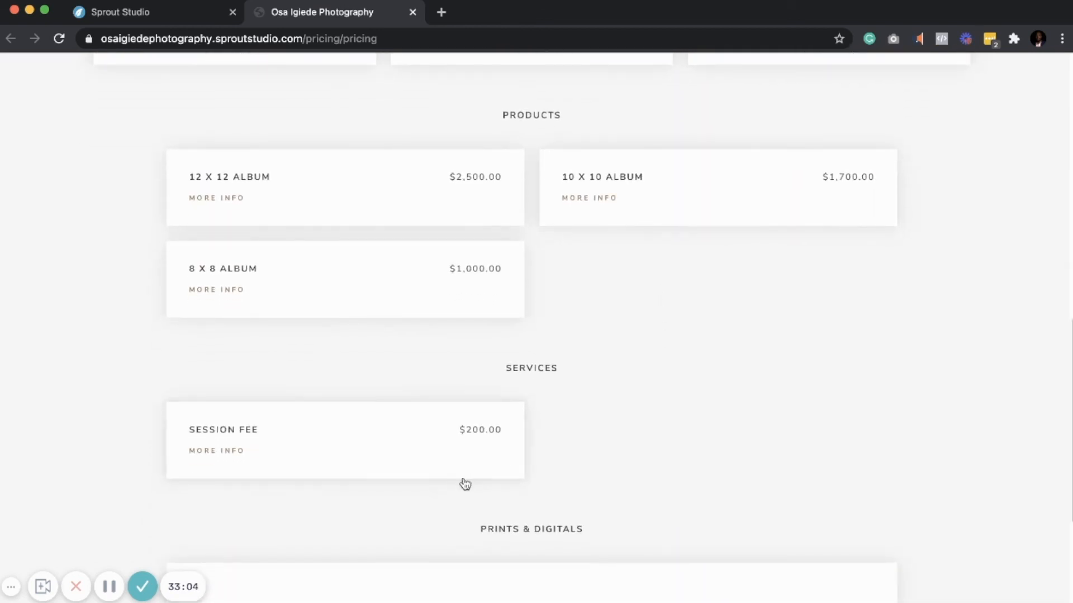
scroll(469, 483, "down", 4)
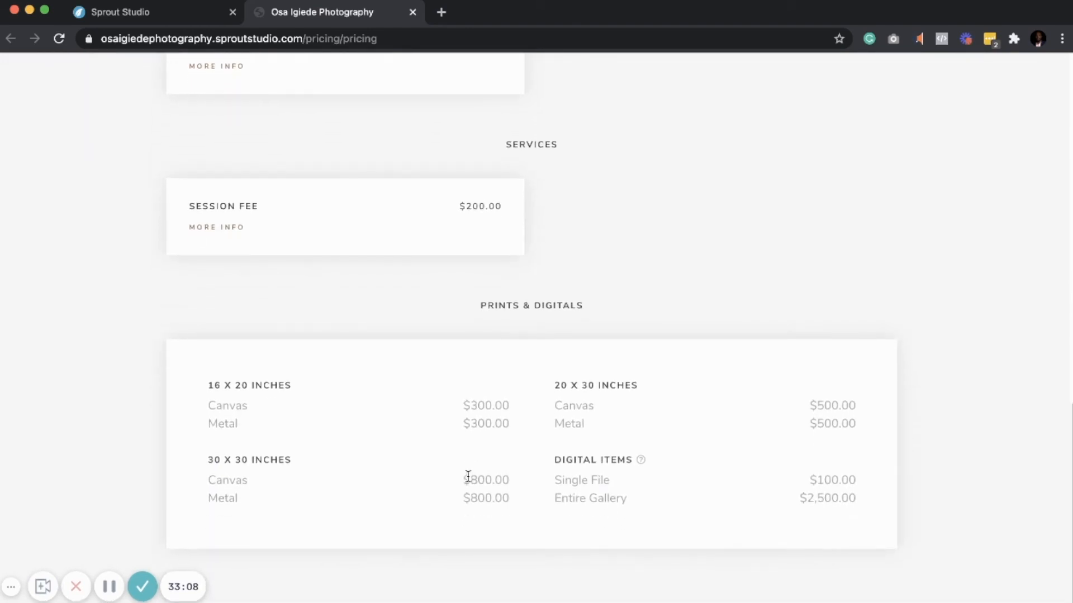
scroll(469, 476, "up", 10)
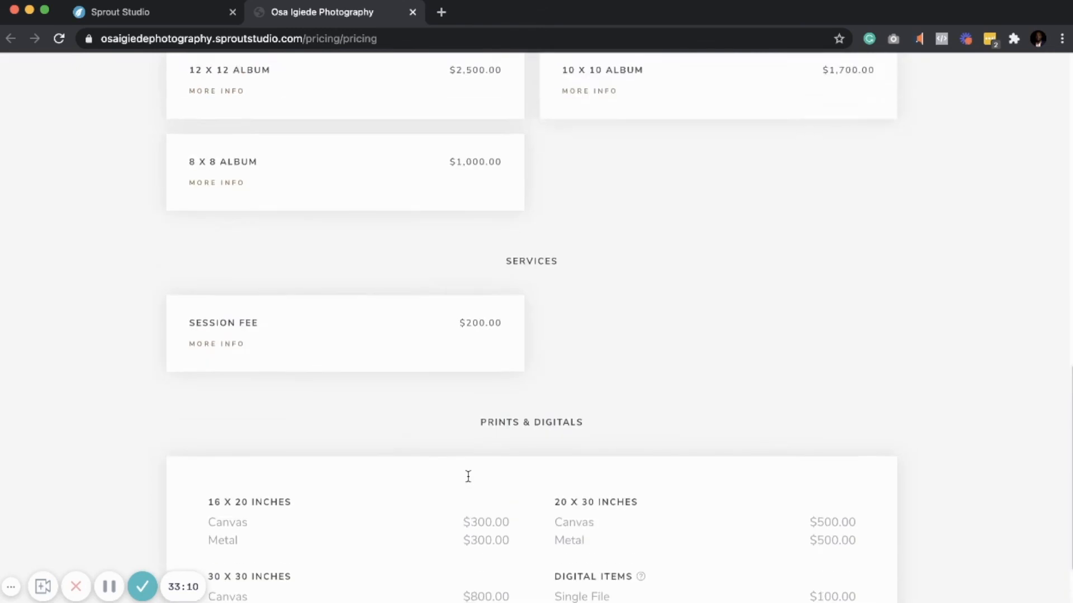
scroll(468, 483, "up", 2)
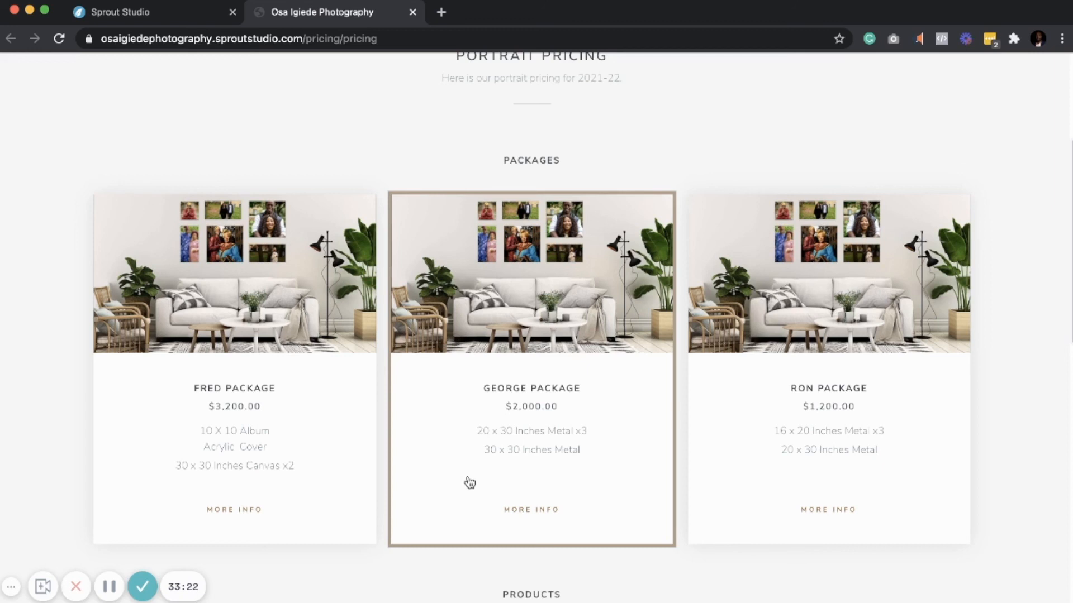
- Return to the price lists overview and clone the New Prices 2021 price list
left_click(177, 24)
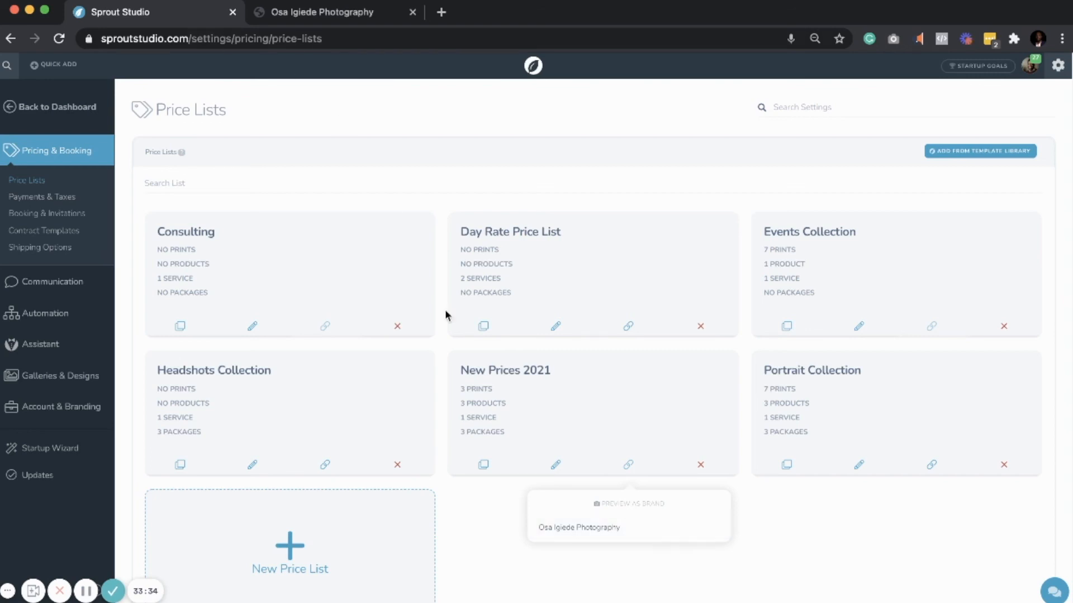
left_click(491, 471)
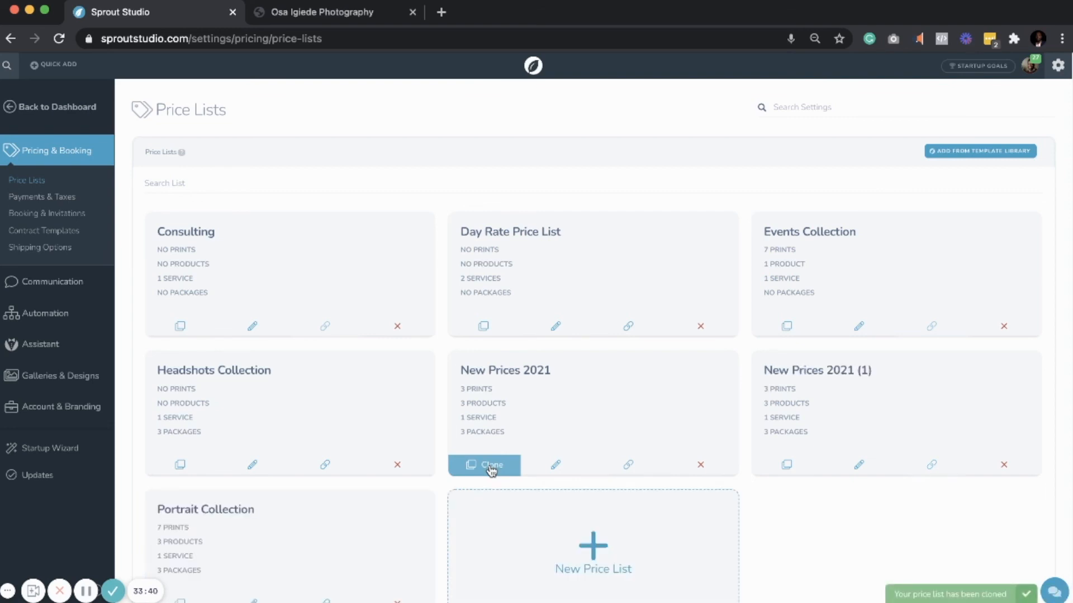